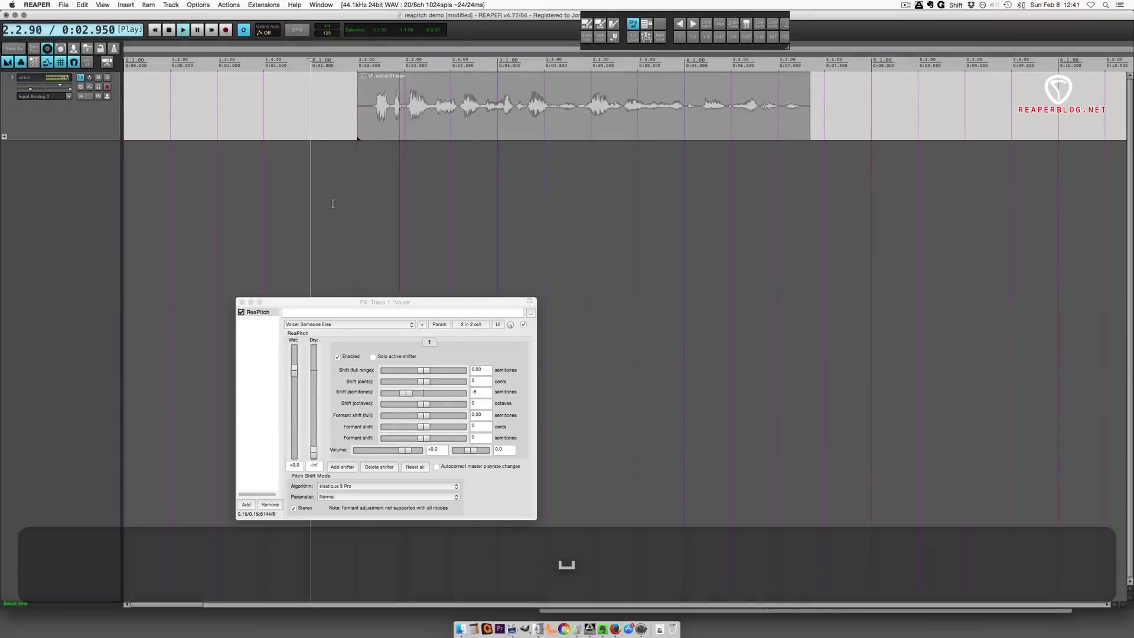
Raise ReaPitch's Shift (semitones) to 15 on the voice track and stop playback
left_click_drag(409, 392, 454, 393)
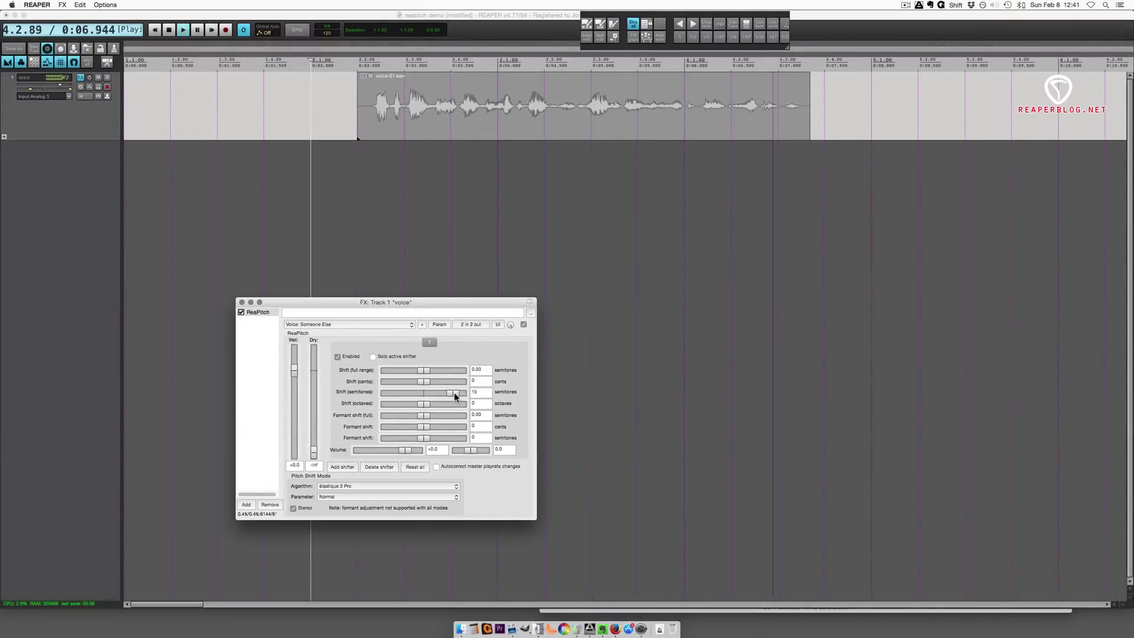
key("space")
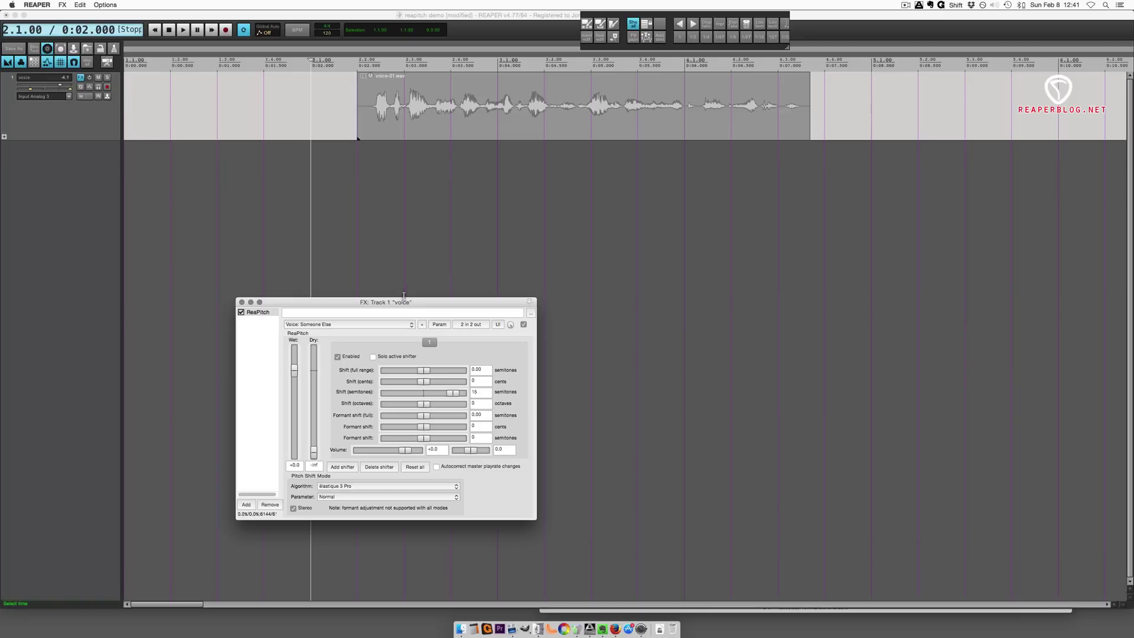
left_click_drag(414, 302, 471, 236)
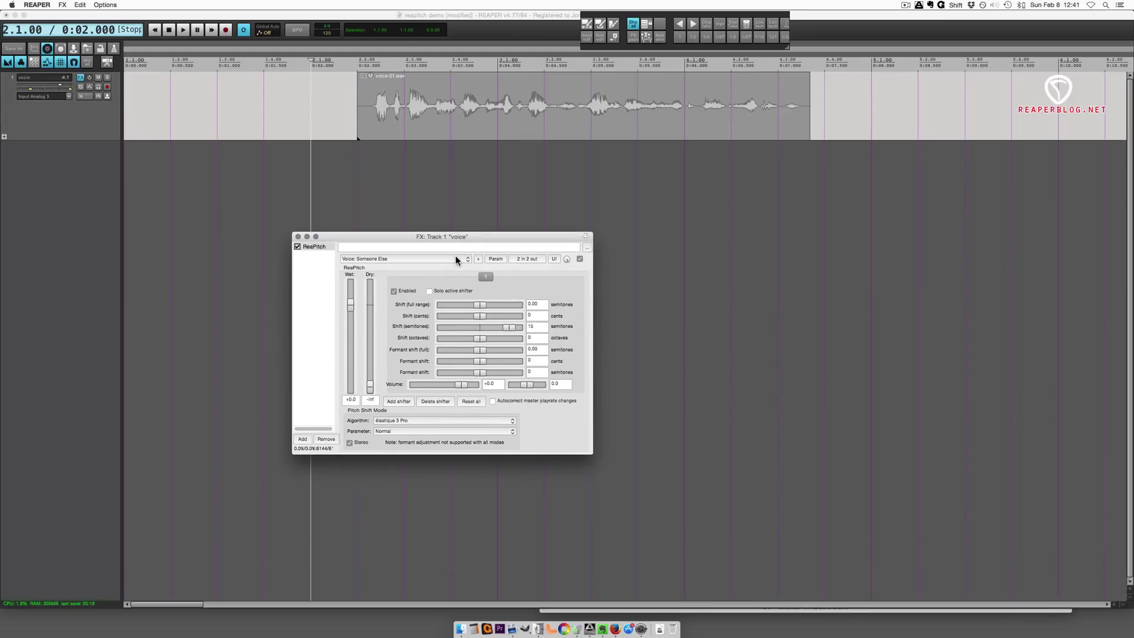
Check the ReaPitch preset list, keeping Someone Else, then clear the effect to No preset
left_click(455, 257)
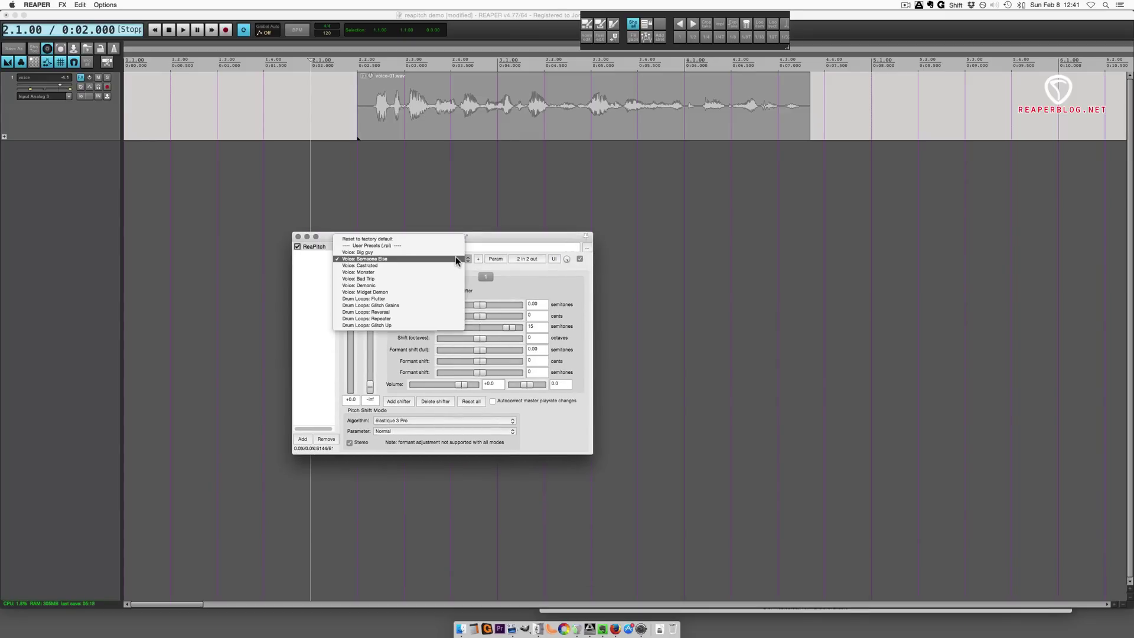
left_click(523, 275)
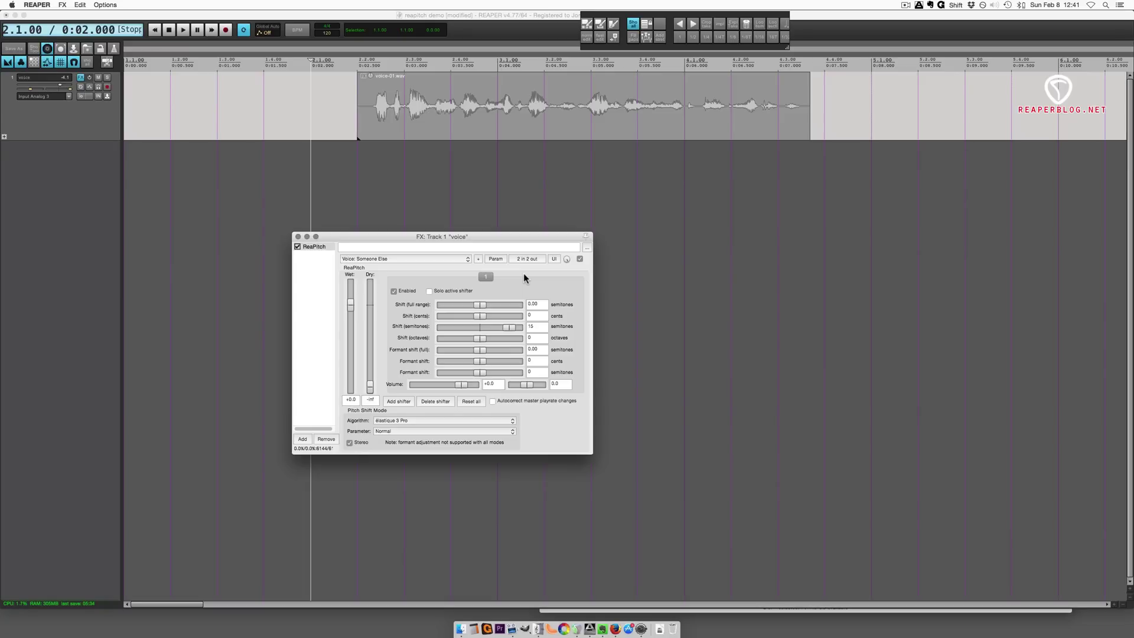
left_click_drag(488, 236, 507, 232)
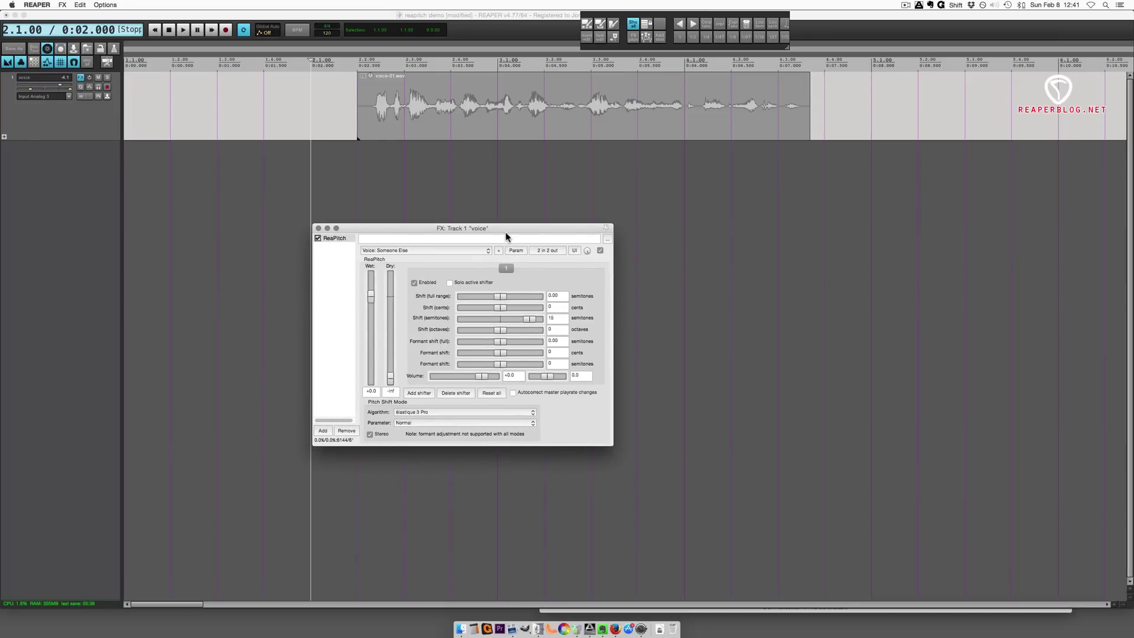
left_click(419, 250)
Clear ReaPitch to No preset, unsolo the shifter, and test full-range -24 and cents -200
left_click(420, 231)
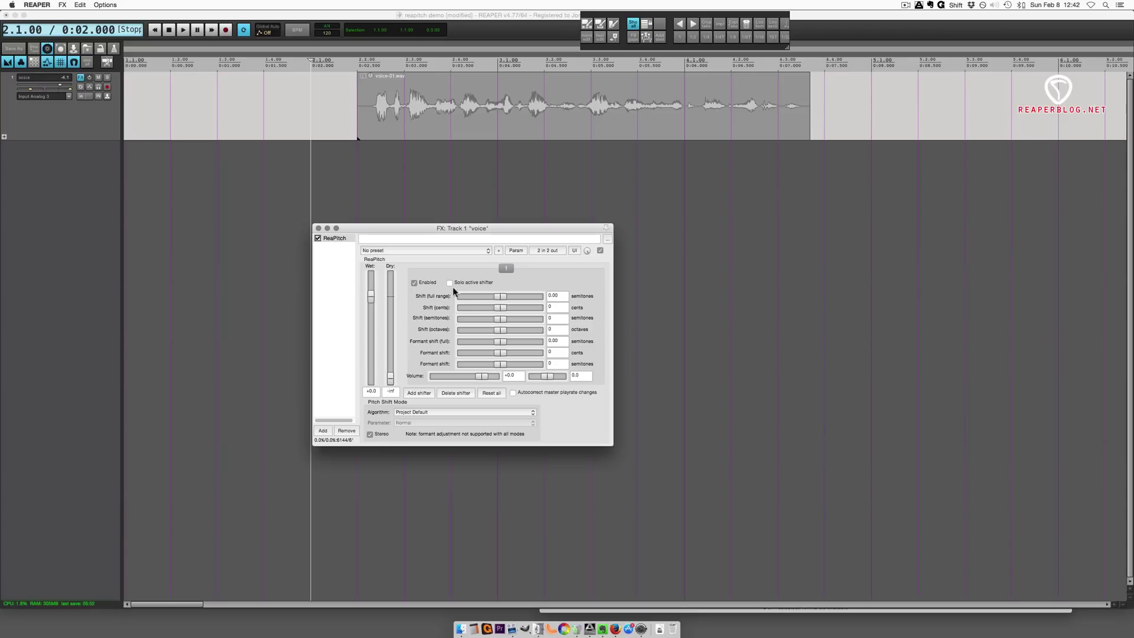
left_click(484, 282)
left_click_drag(502, 296, 443, 297)
double_click(464, 297)
left_click_drag(500, 309, 446, 308)
double_click(464, 309)
Try semitone, full-range -24 and octave 2 shifts, resetting each back to 0
left_click_drag(500, 321, 477, 317)
double_click(479, 319)
left_click_drag(501, 297, 441, 297)
left_click_drag(466, 333, 504, 334)
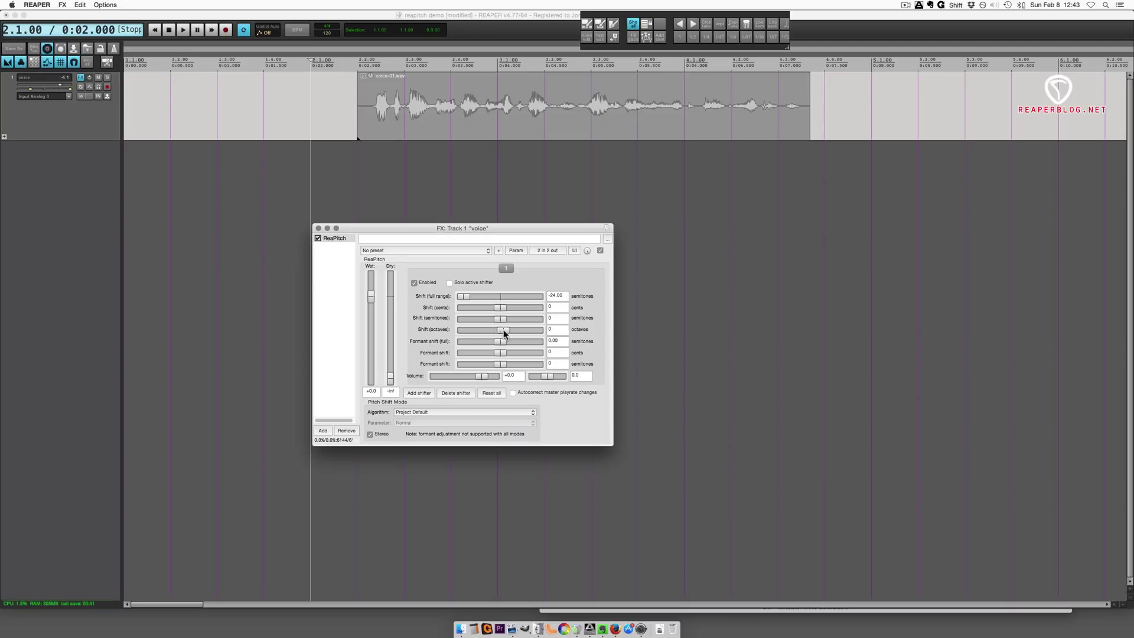
double_click(464, 331)
left_click_drag(500, 330, 627, 338)
double_click(536, 330)
double_click(463, 296)
Try full formant shift 24 and lower formant 18, then confirm the Project Default algorithm
left_click_drag(499, 342, 539, 341)
double_click(536, 344)
left_click_drag(504, 342, 538, 346)
left_click_drag(502, 363, 538, 371)
left_click(431, 413)
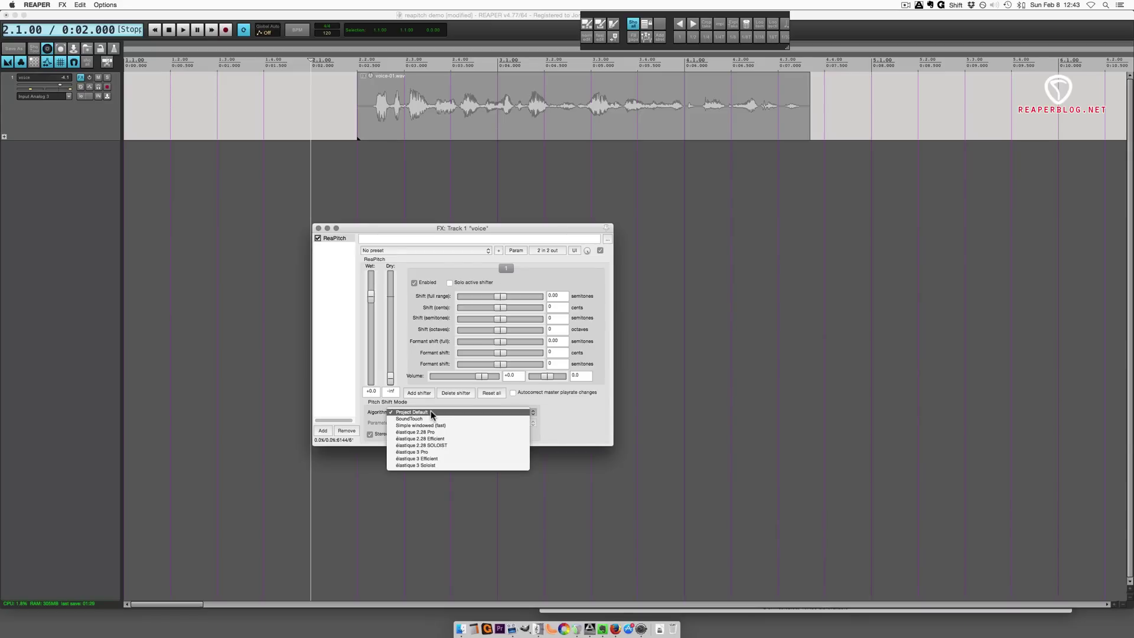
left_click(481, 406)
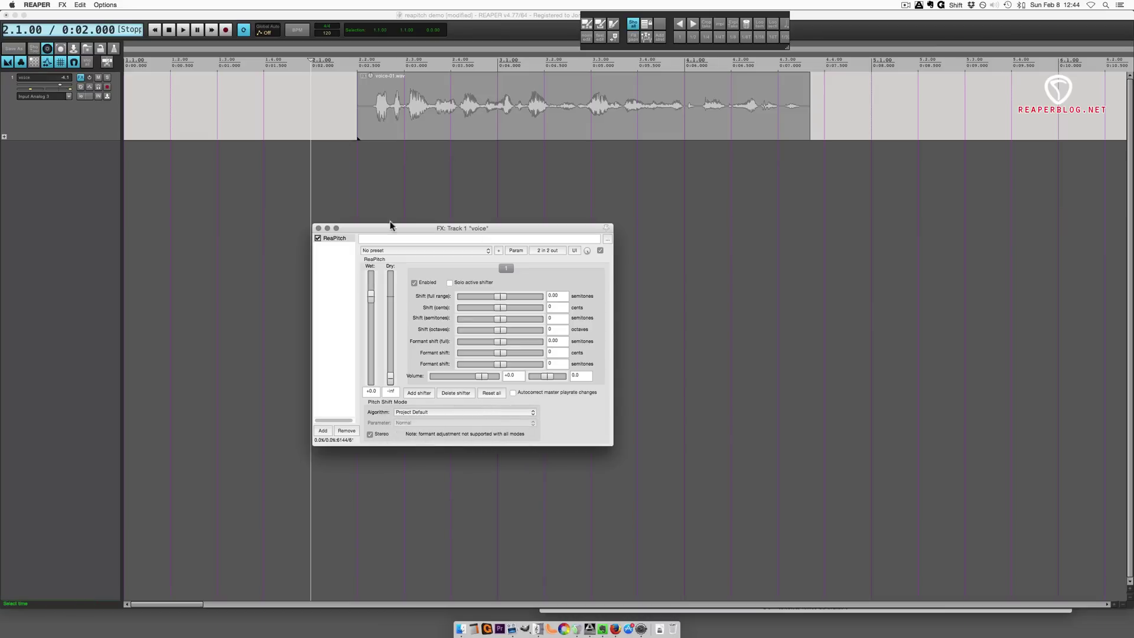
Select time from 2.1.00 to 4.3.00 on the timeline and start playback
left_click(332, 191)
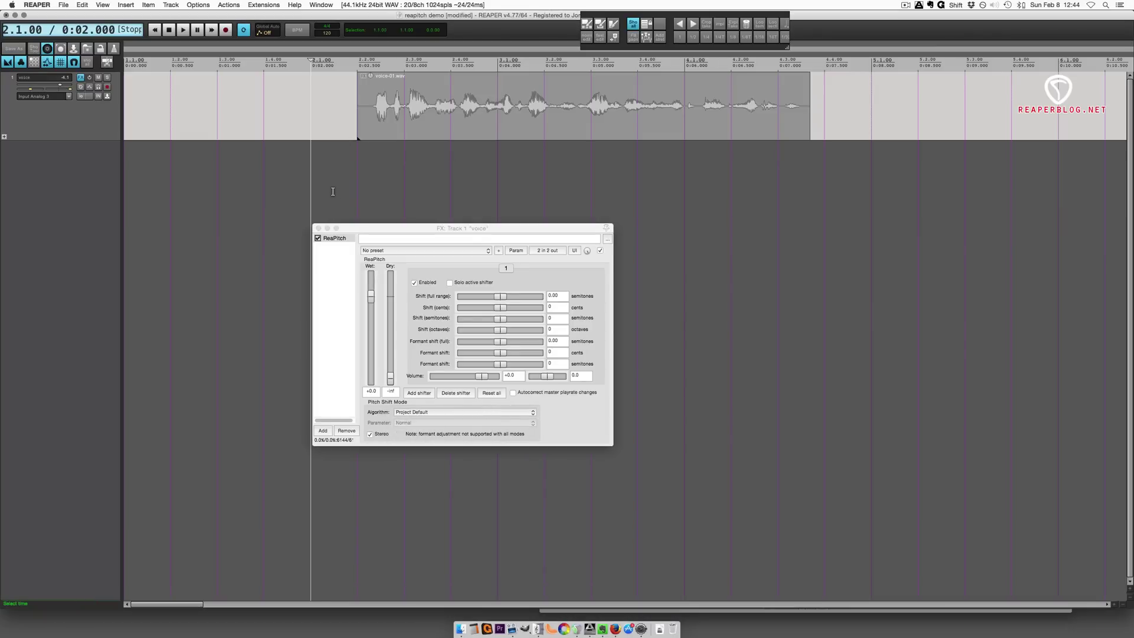
left_click_drag(323, 179, 874, 165)
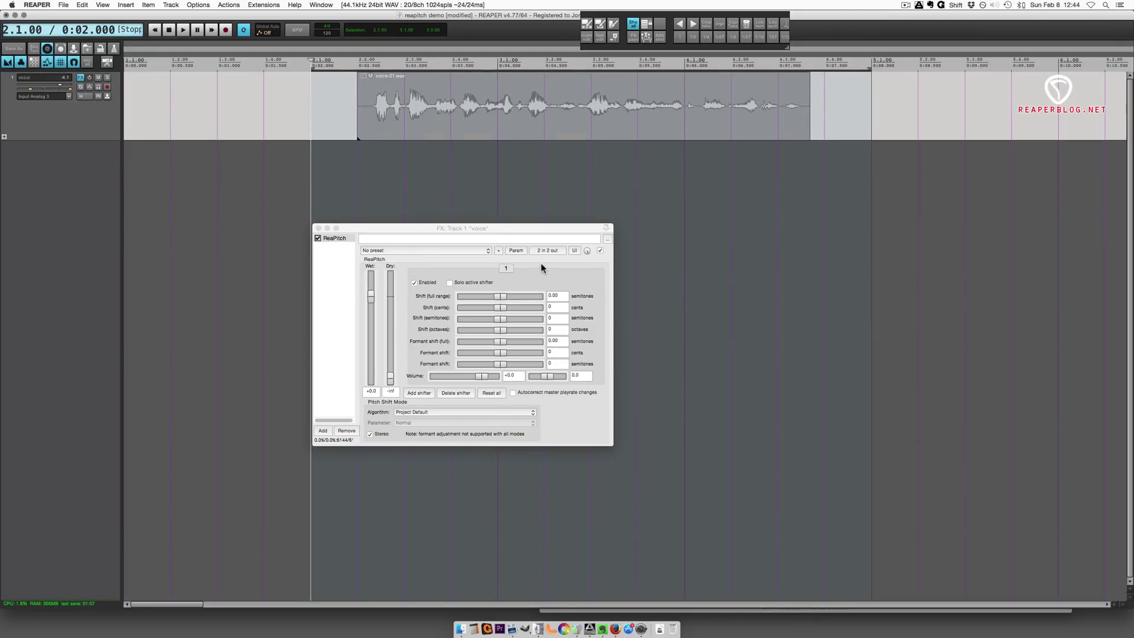
left_click(441, 235)
left_click_drag(452, 226, 488, 237)
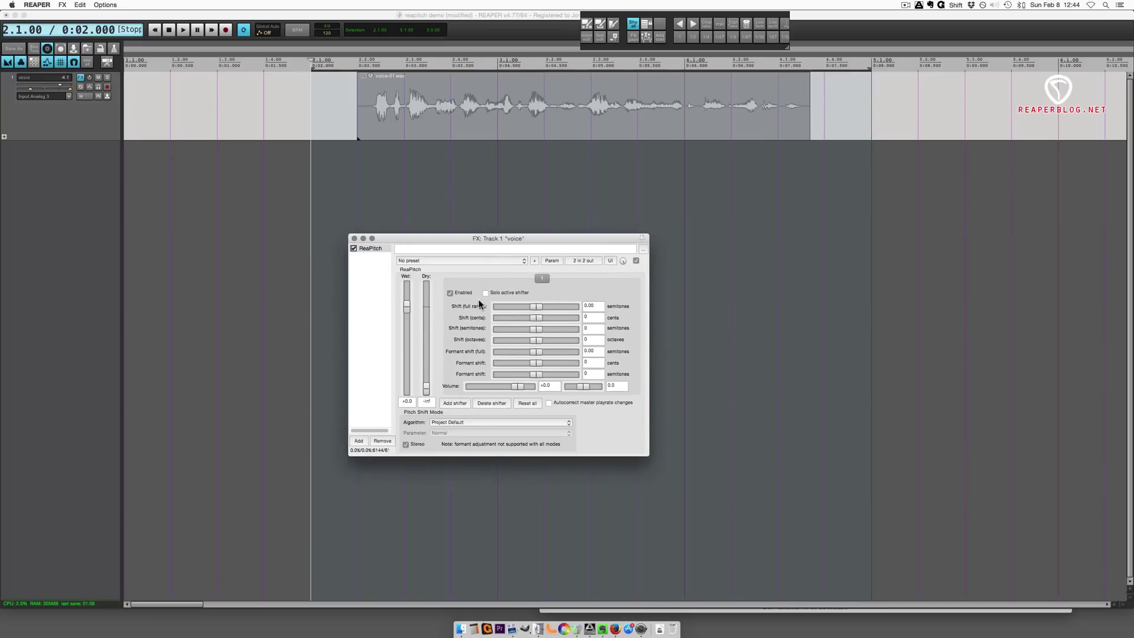
key("space")
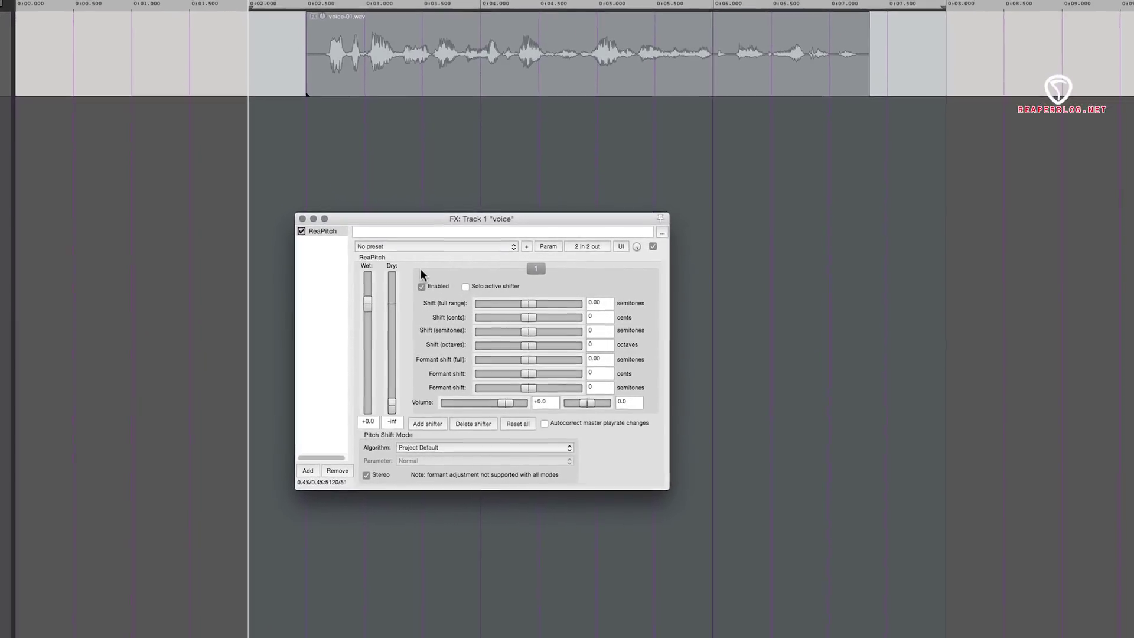
Audition the Voice presets Big guy, Someone Else, Castrated and Monster
left_click(378, 244)
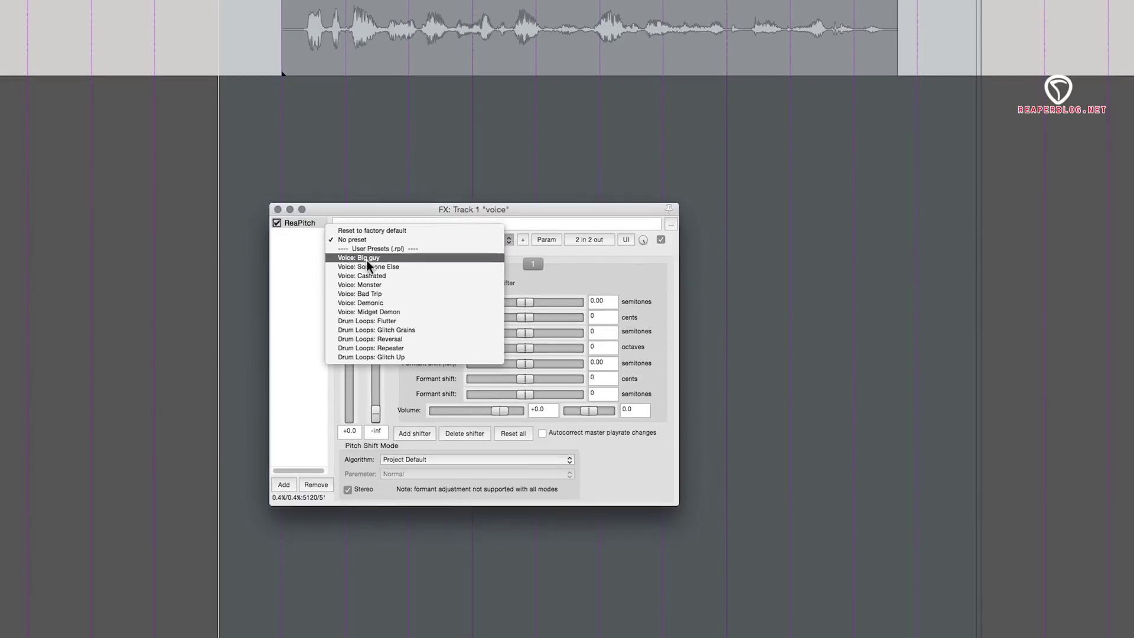
left_click(382, 267)
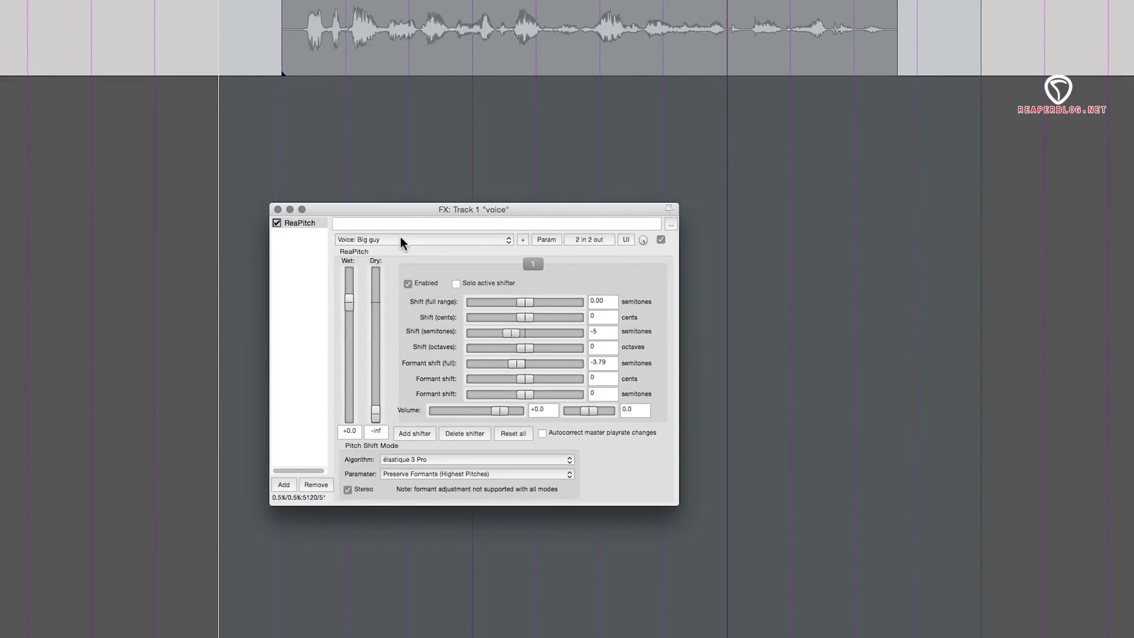
left_click(400, 237)
left_click(416, 249)
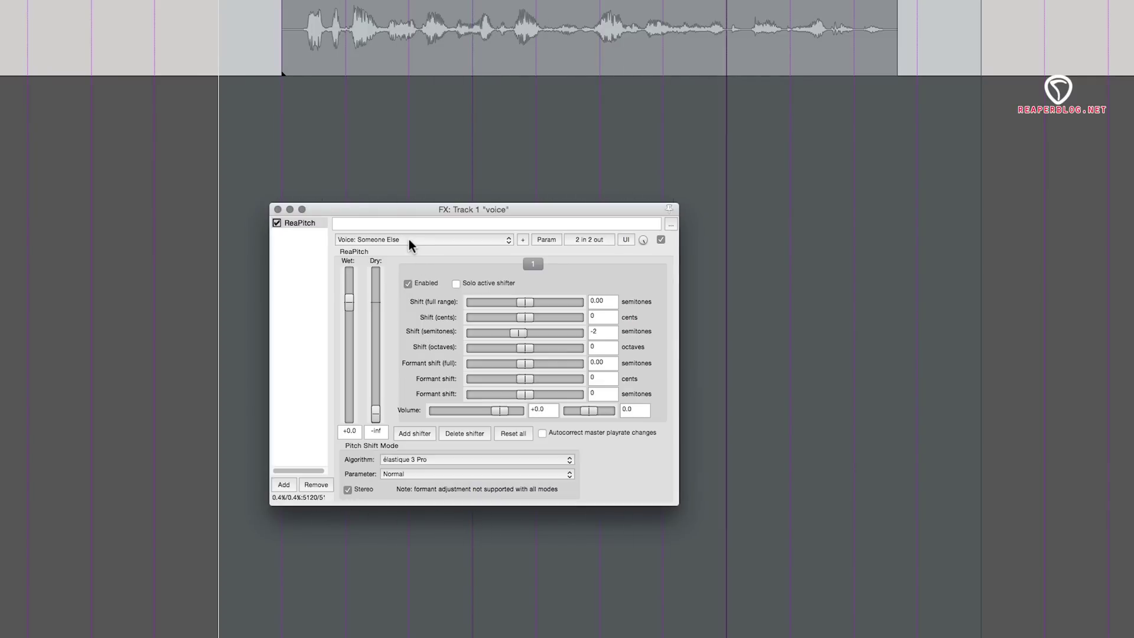
left_click(410, 239)
left_click(410, 255)
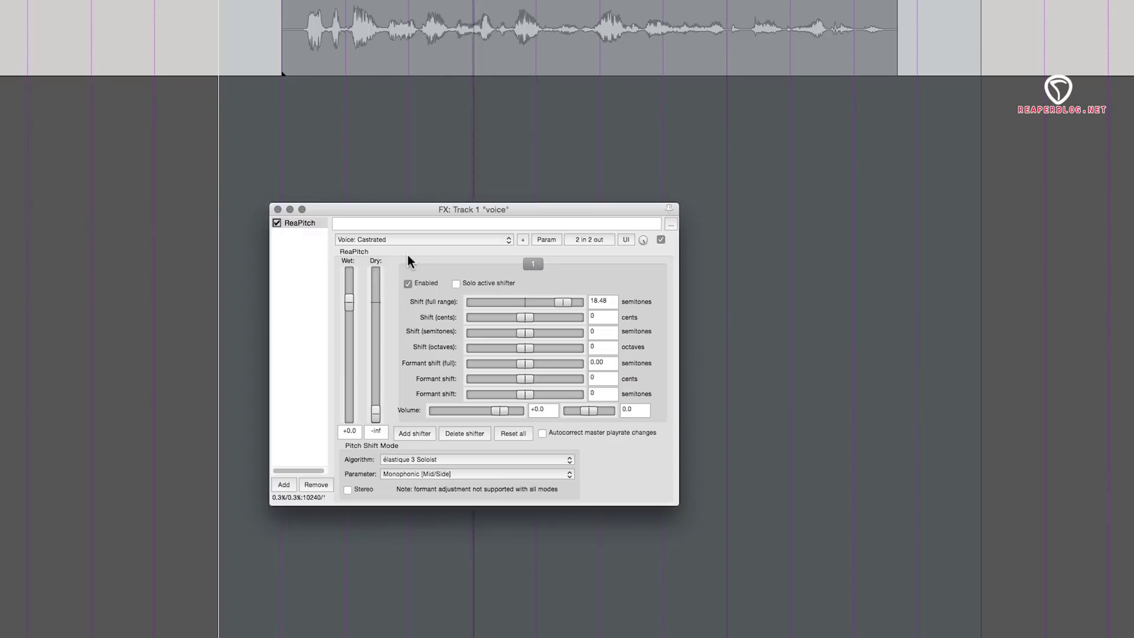
left_click(402, 239)
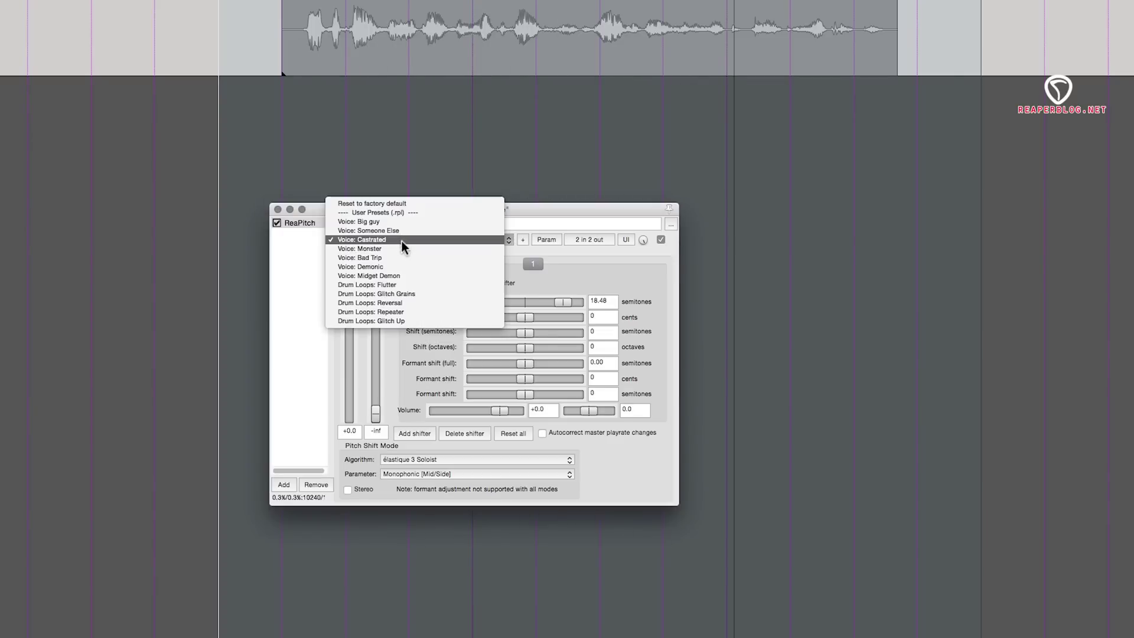
left_click(400, 248)
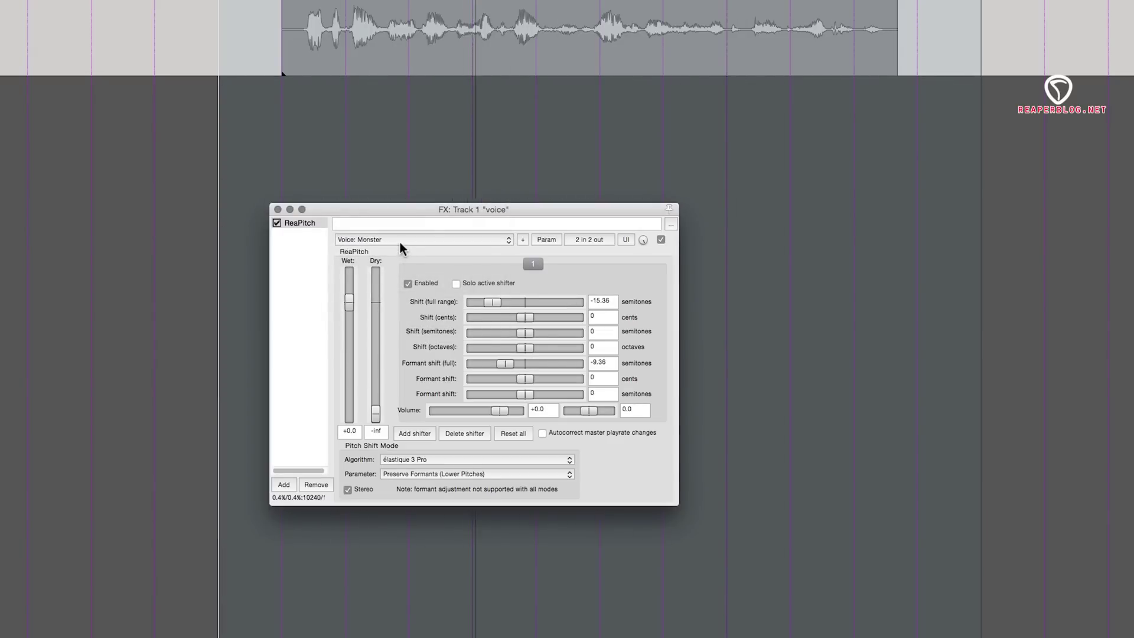
Continue through Voice: Bad Trip and Demonic, ending on Voice: Midget Demon
left_click(402, 240)
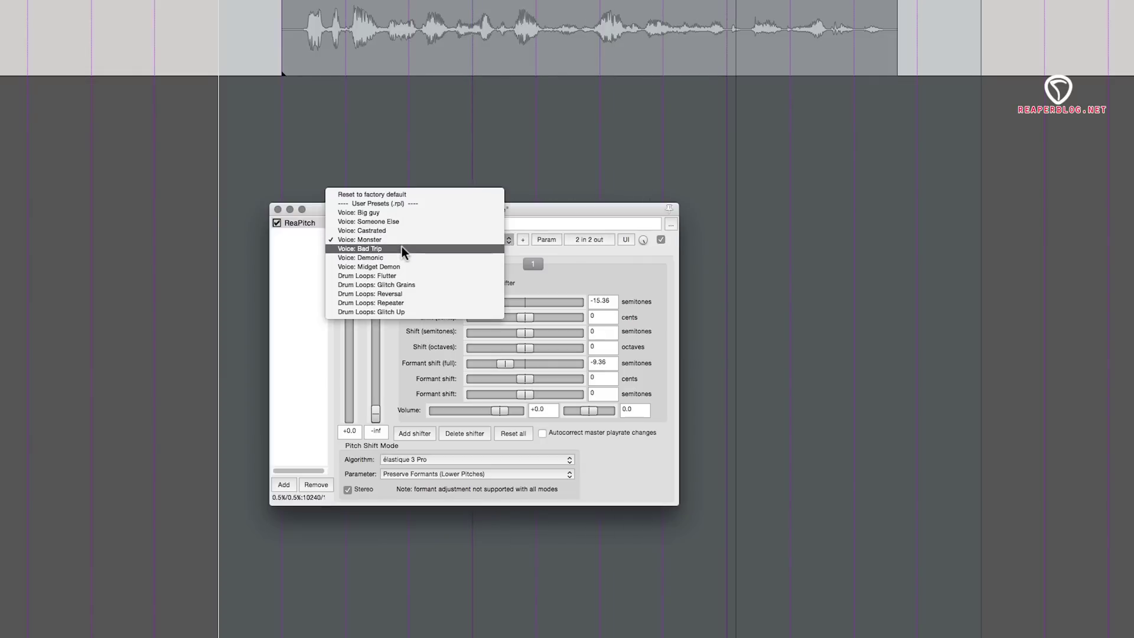
left_click(402, 249)
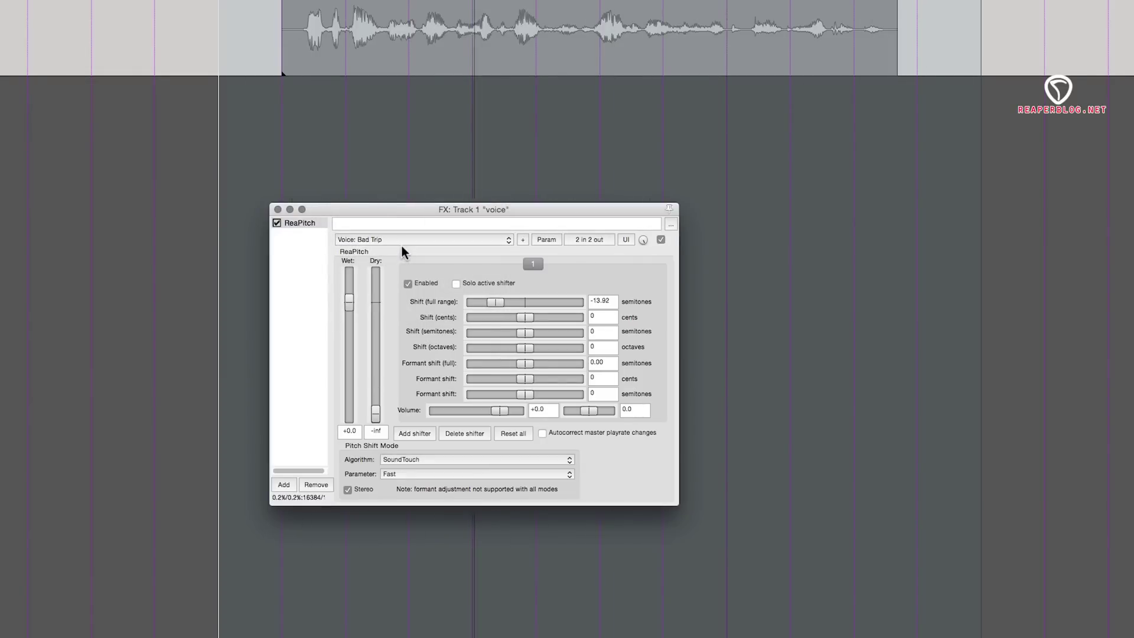
left_click(402, 239)
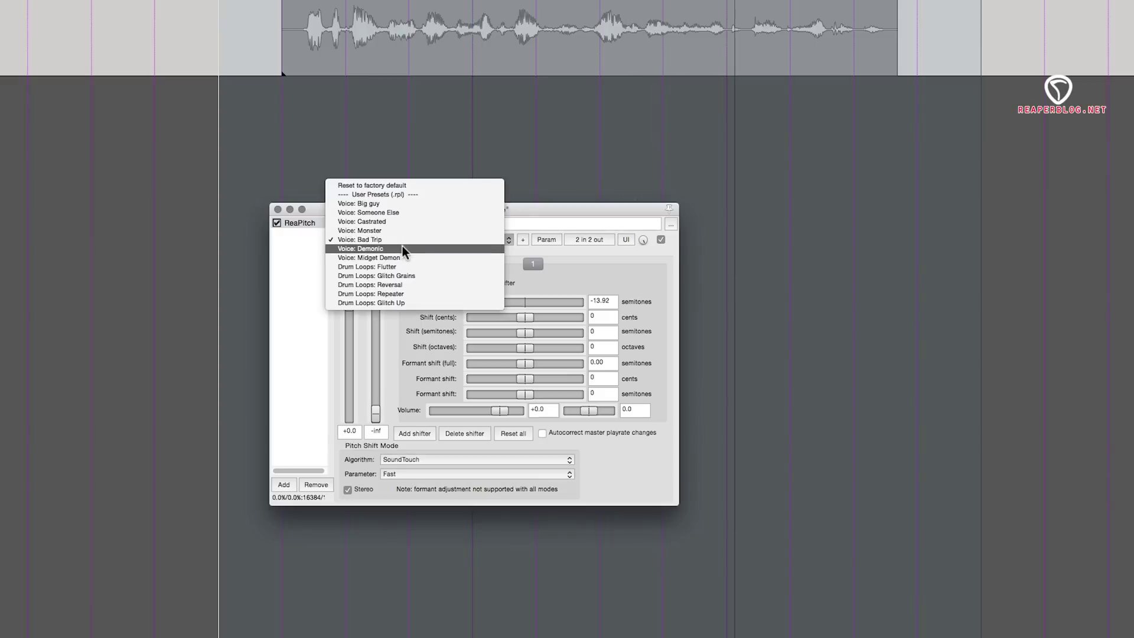
left_click(401, 248)
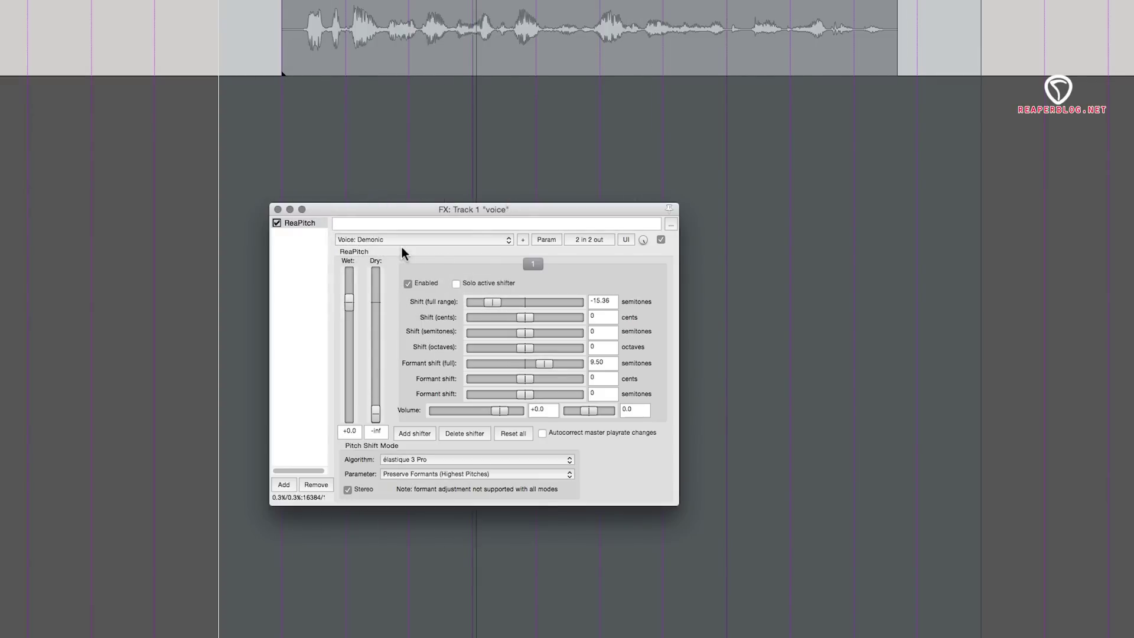
left_click(405, 239)
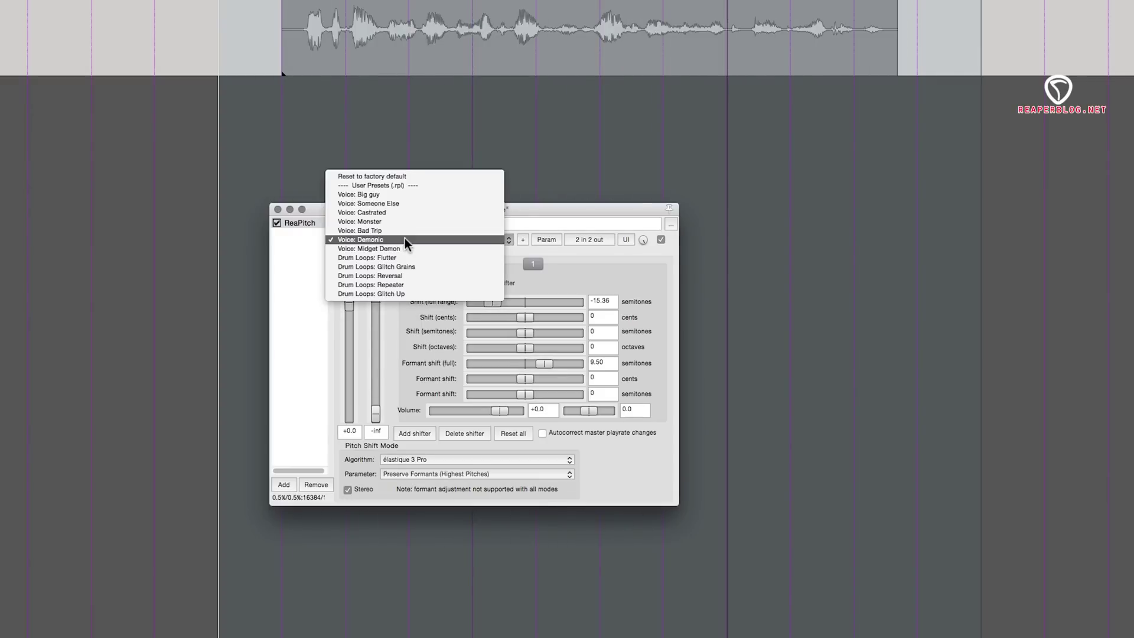
left_click(401, 248)
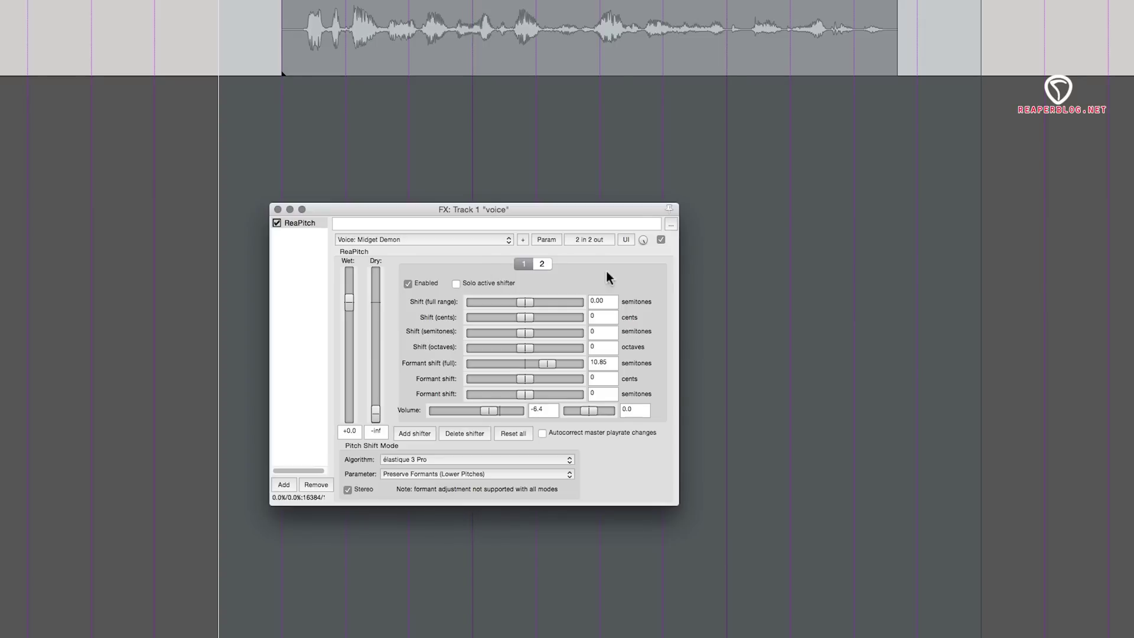
Load ReaPitch's Voice: Big guy preset and start playback
left_click(427, 239)
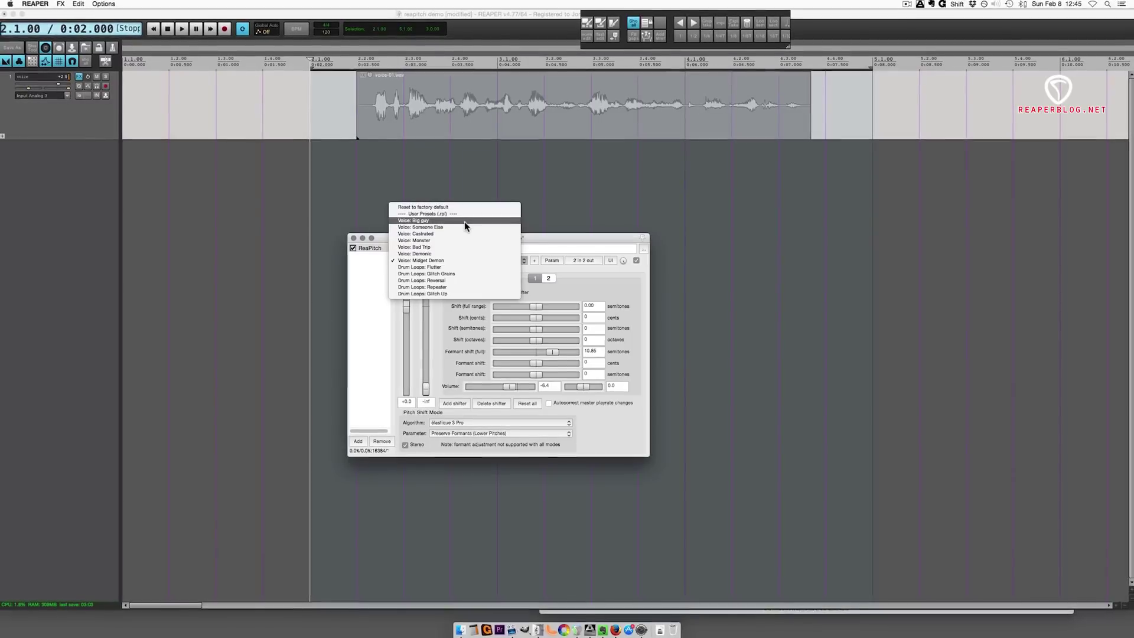
left_click(427, 187)
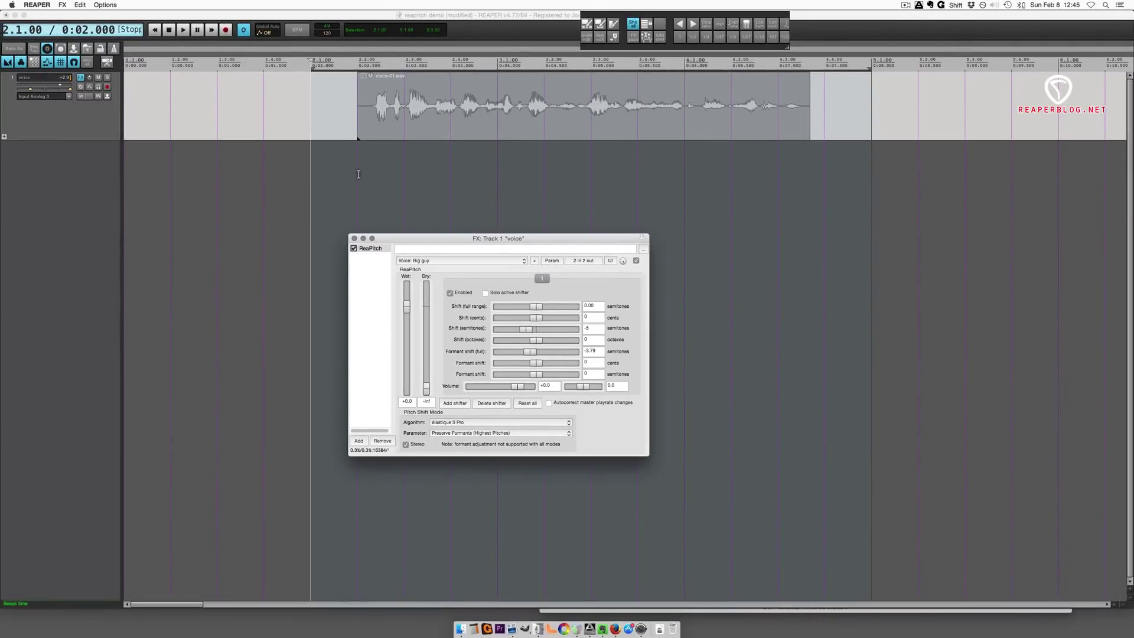
key("space")
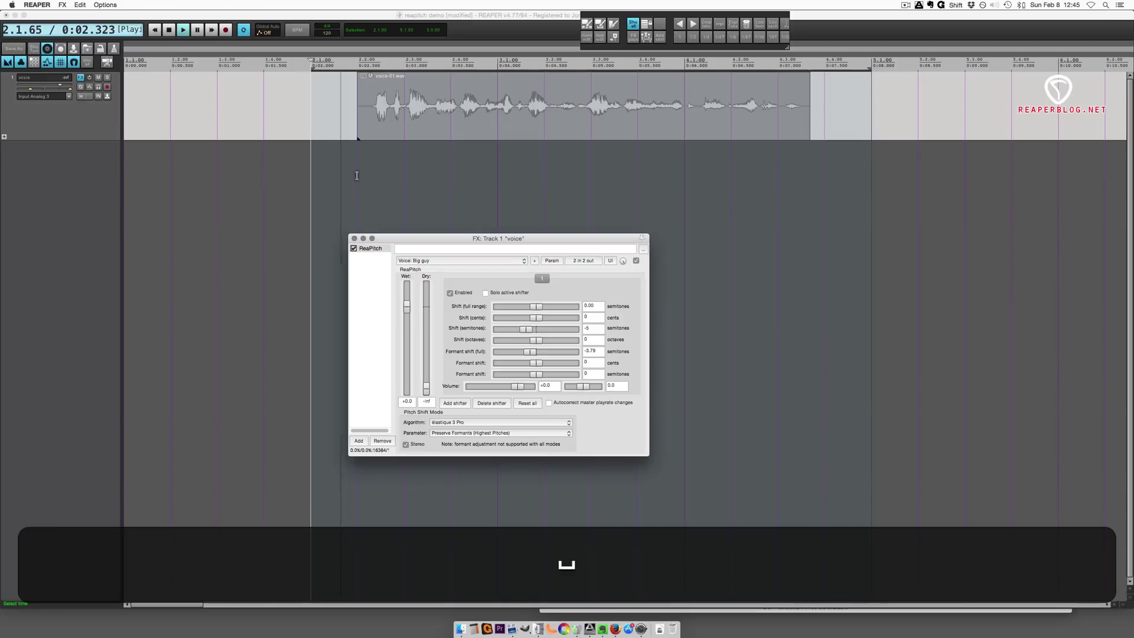
scroll(338, 115, "right", 5)
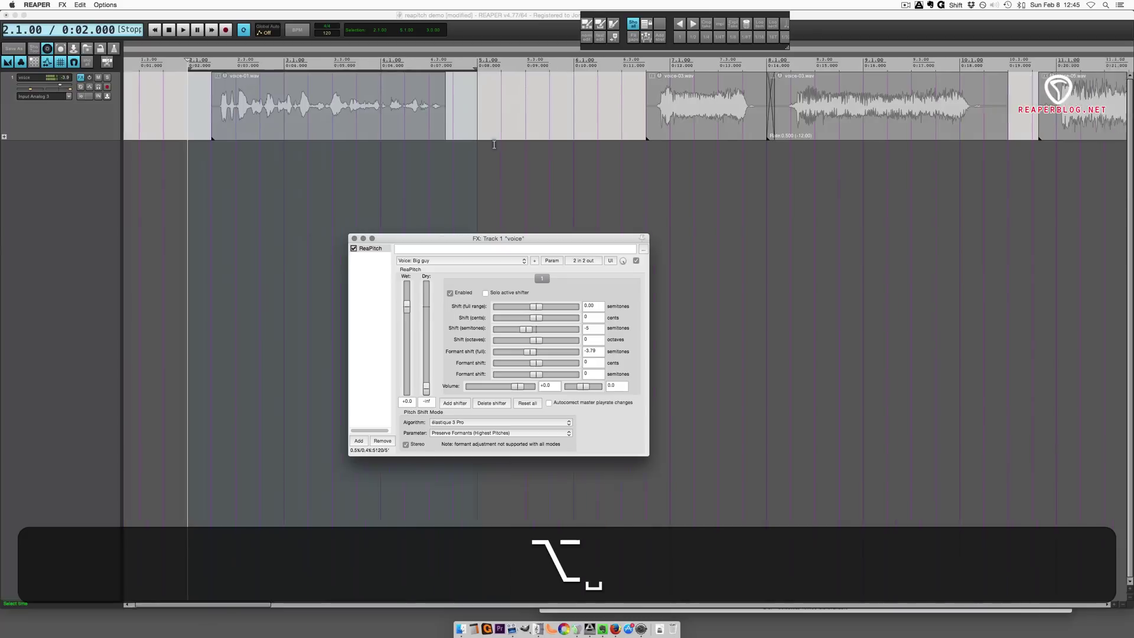
Move the voice-03 clip earlier on the timeline and place the edit cursor at its start
left_click(338, 115)
left_click_drag(338, 116, 265, 115)
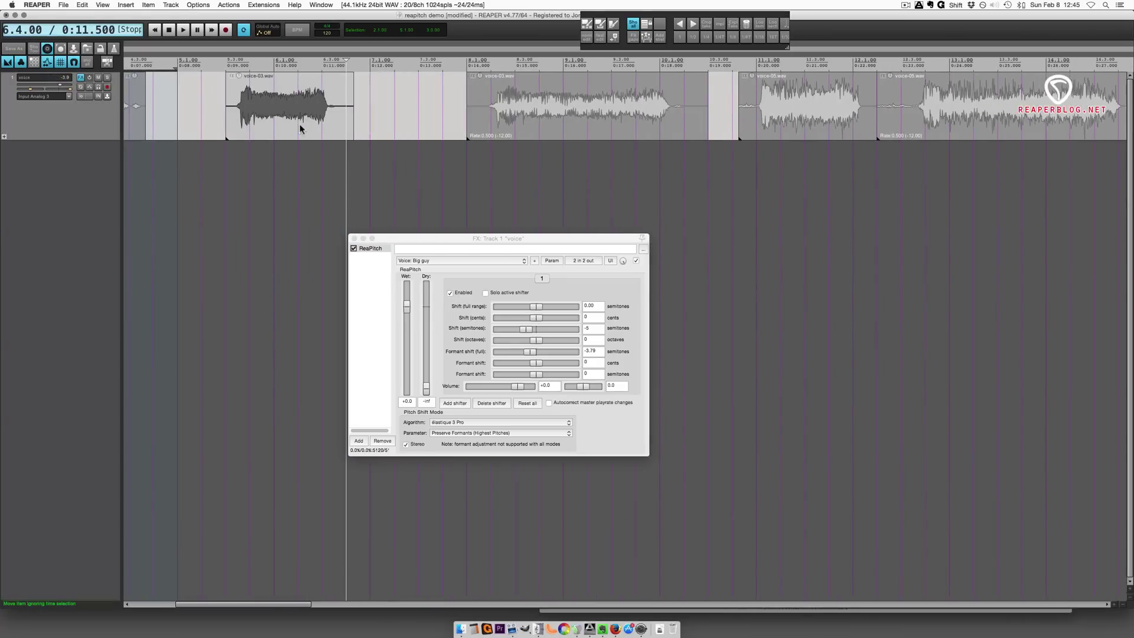
left_click(231, 140)
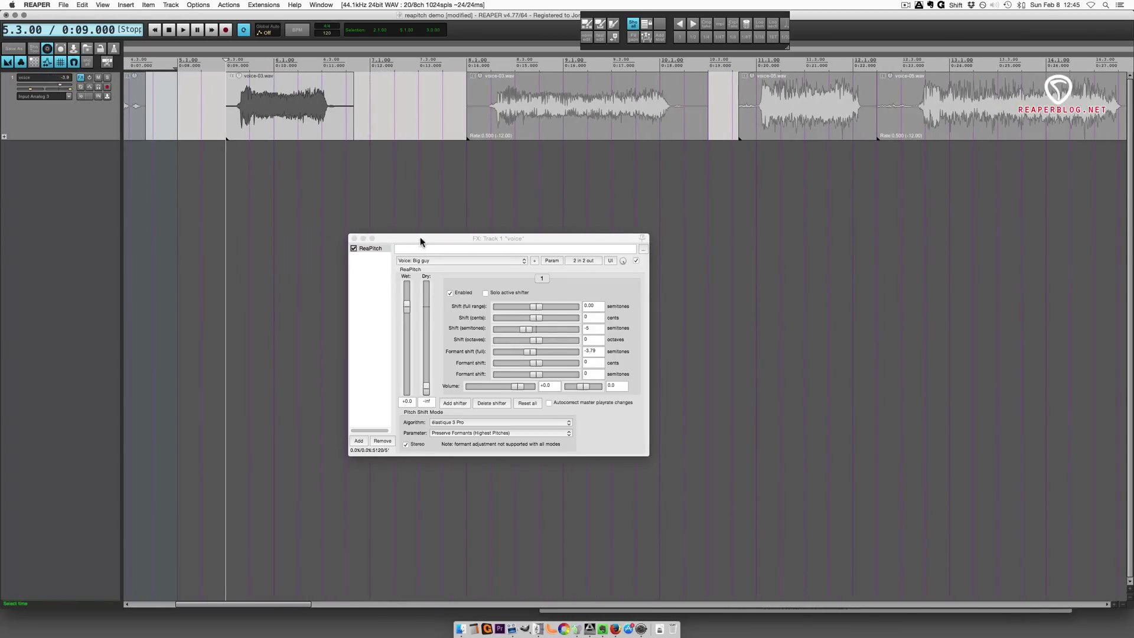
left_click_drag(420, 241, 367, 239)
Audition ReaPitch reset to factory defaults, then with the Voice: Big guy preset
left_click(381, 257)
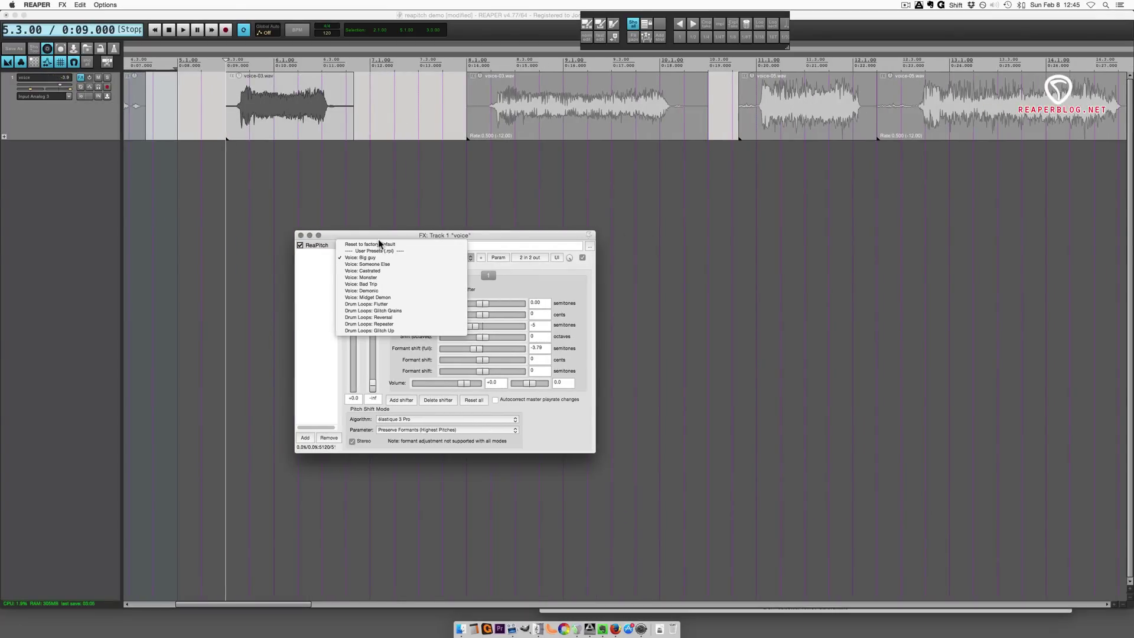
left_click(379, 244)
key("space")
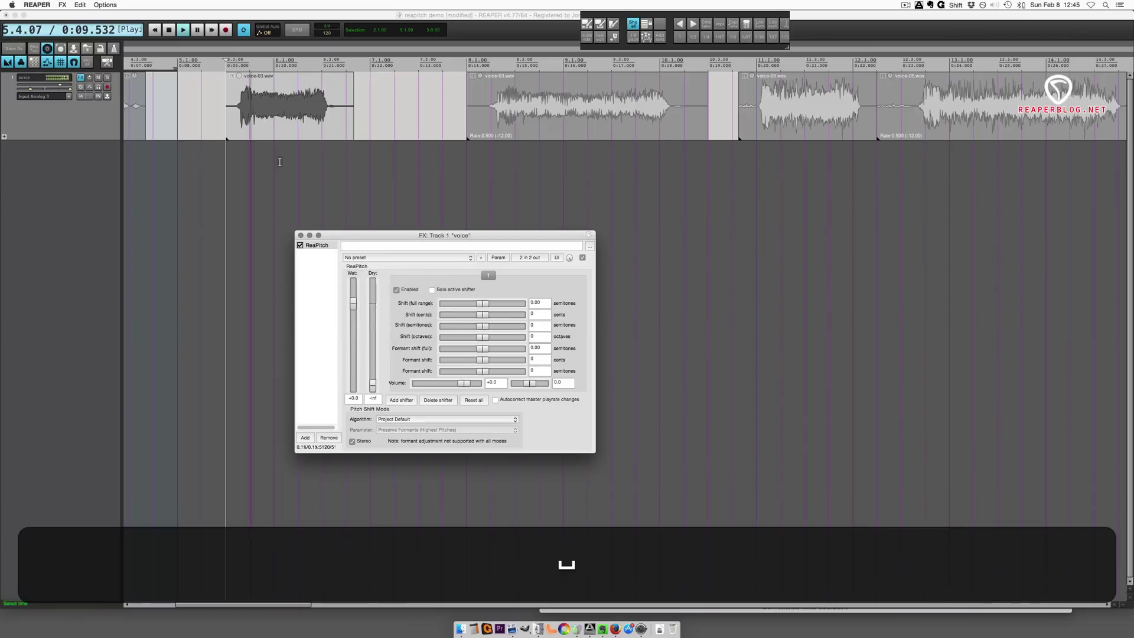
key("space")
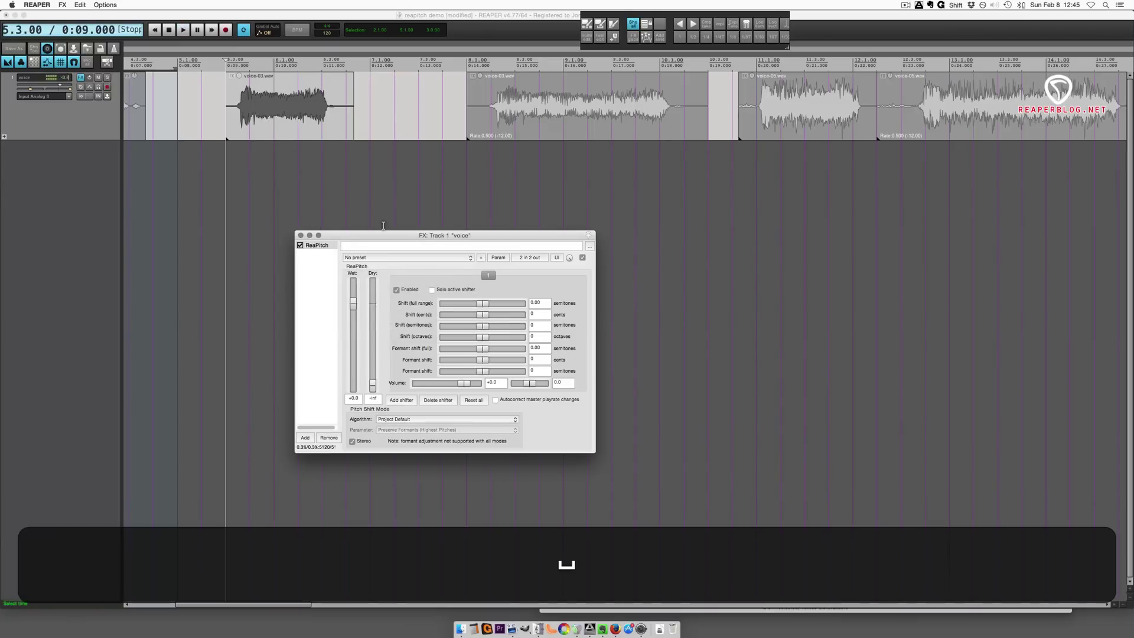
left_click(382, 260)
left_click(385, 270)
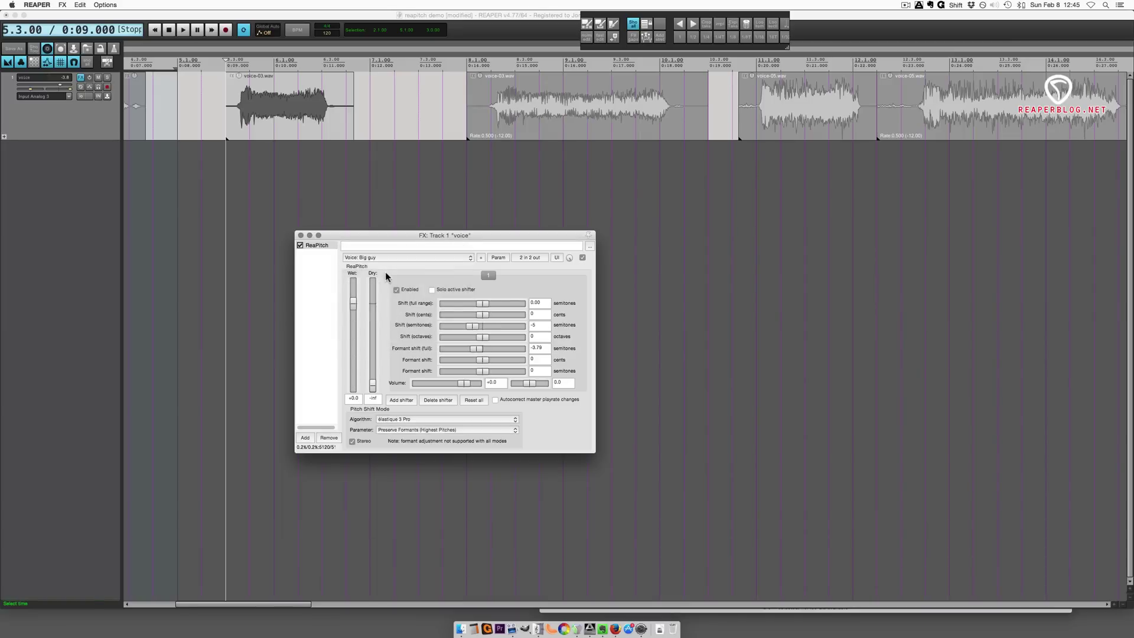
key("space")
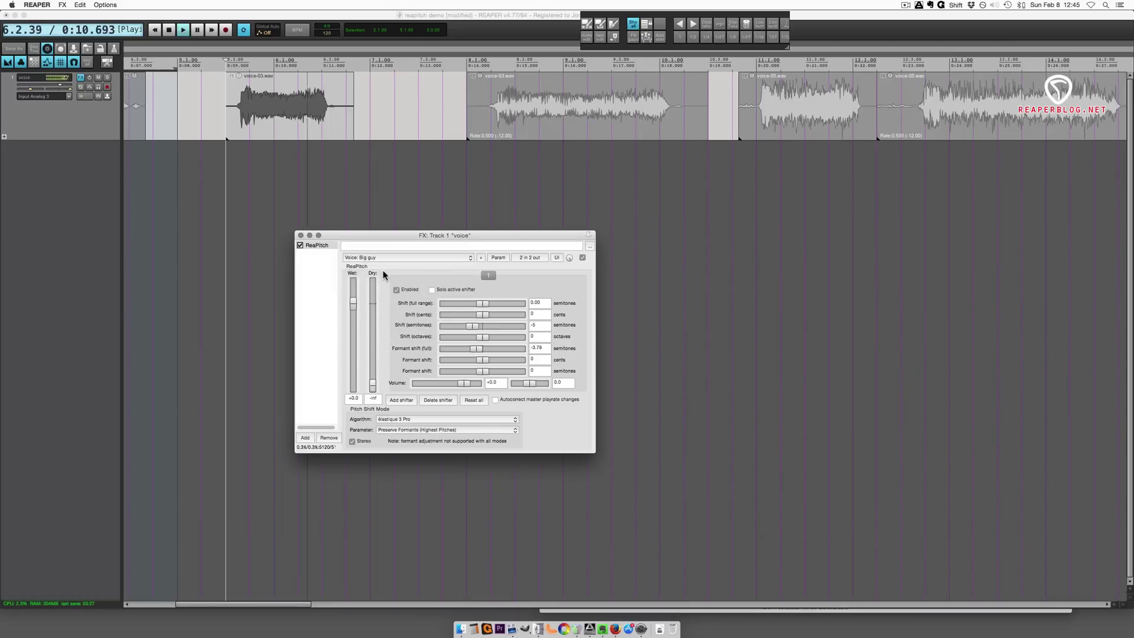
key("space")
Select Voice: Monster, audition it, and move the edit cursor to voice-03 at 0:14
left_click(382, 257)
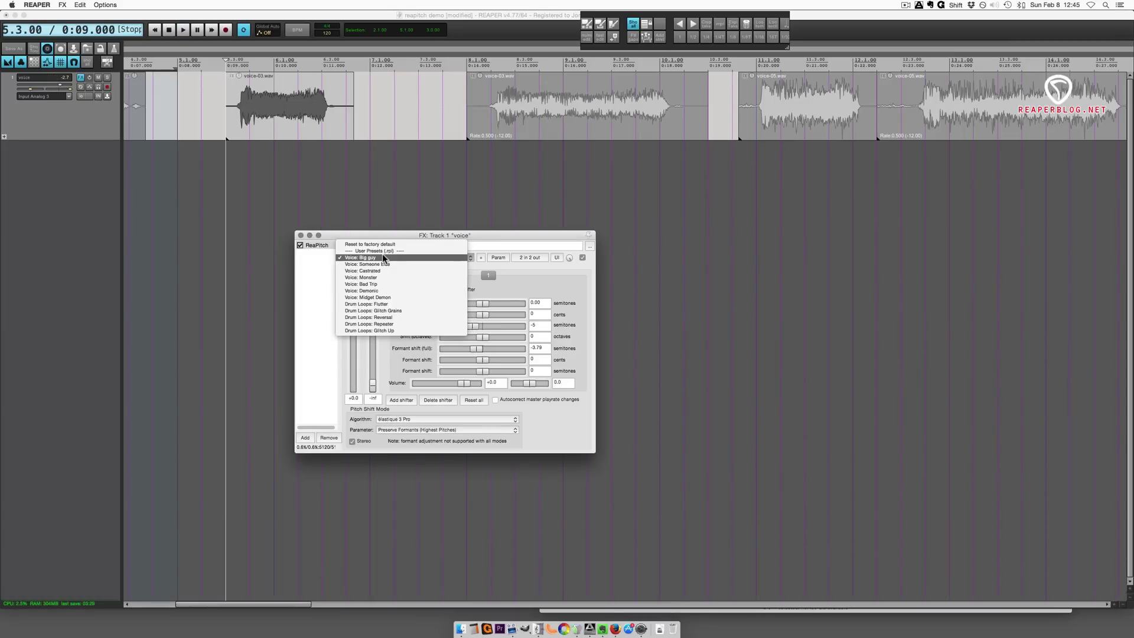
left_click(381, 277)
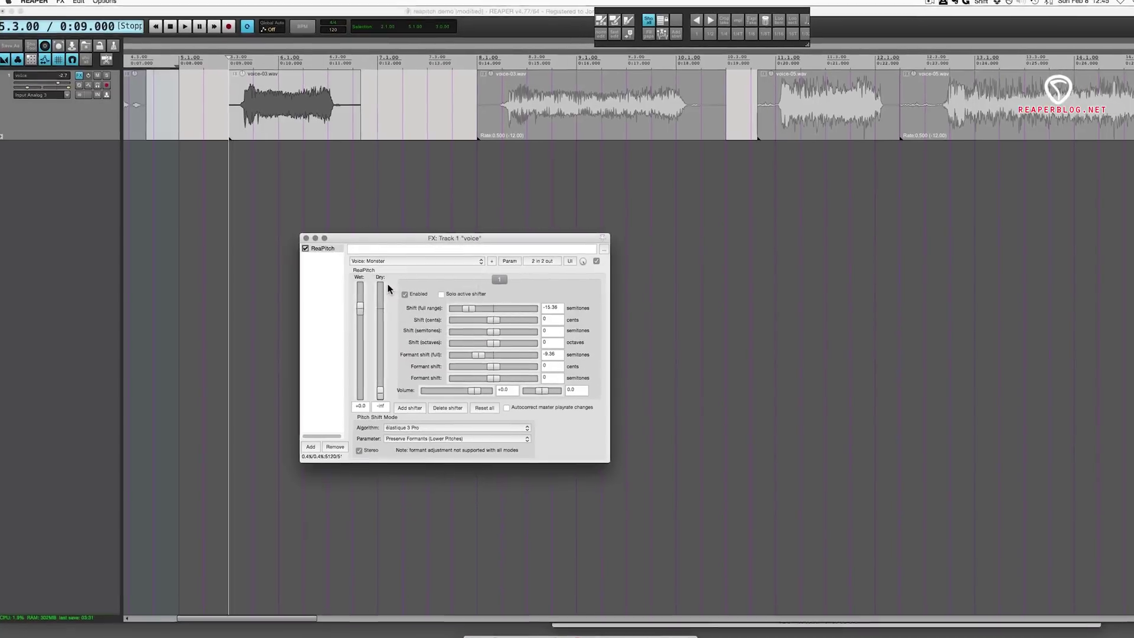
key("space")
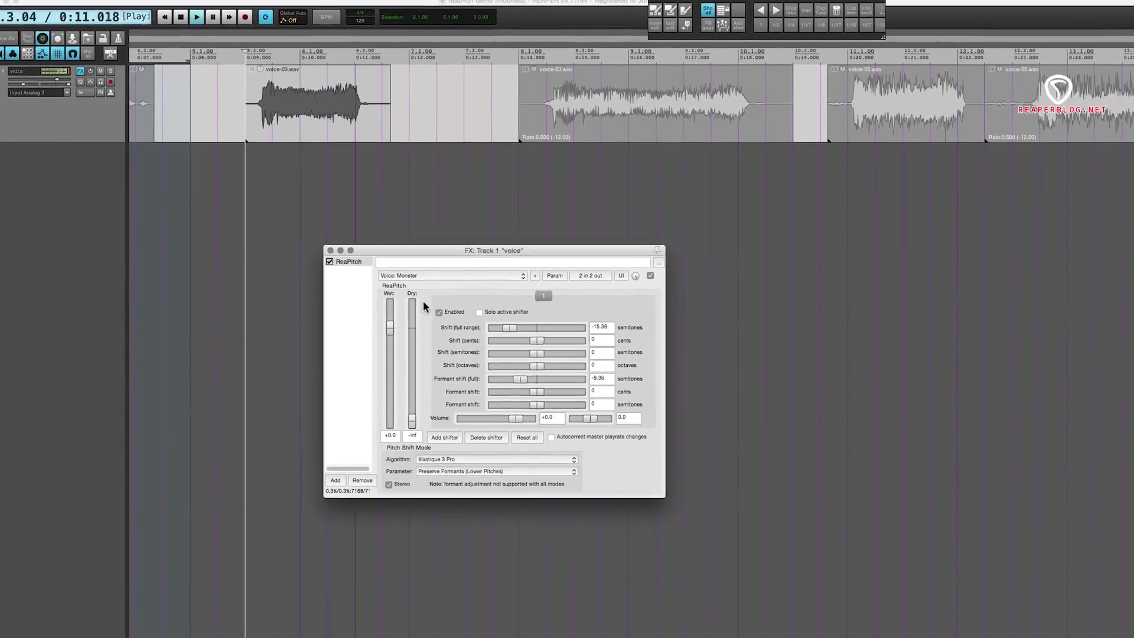
key("space")
left_click(543, 139)
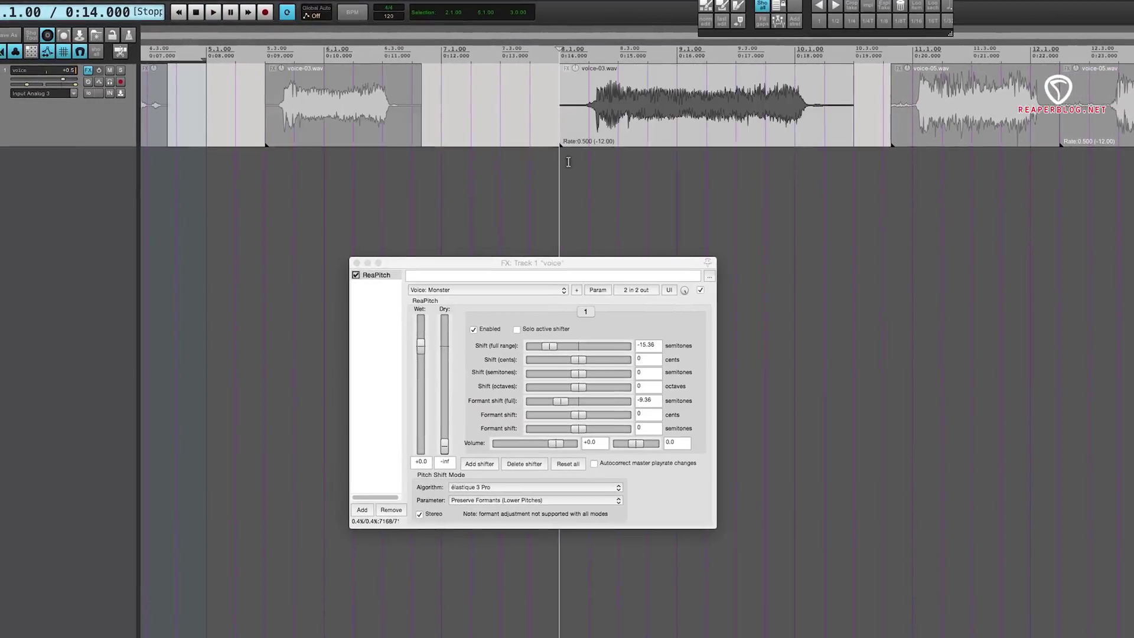
scroll(547, 178, "right", 5)
Inspect voice-03's Media Item Properties without changes and return the cursor to its start
double_click(360, 133)
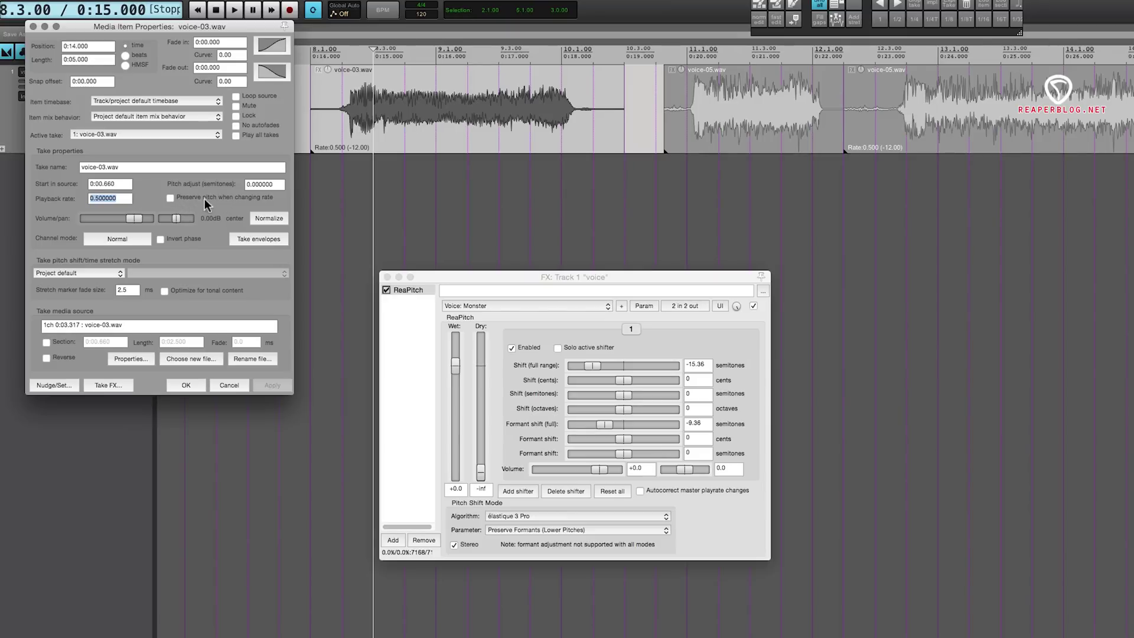
left_click(184, 383)
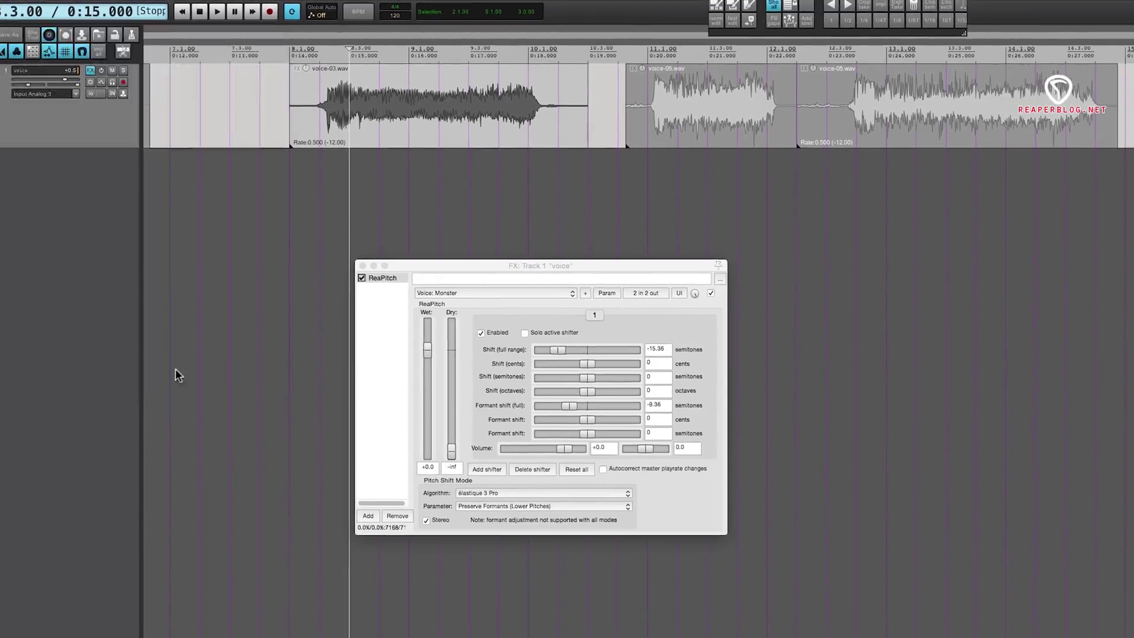
left_click(283, 166)
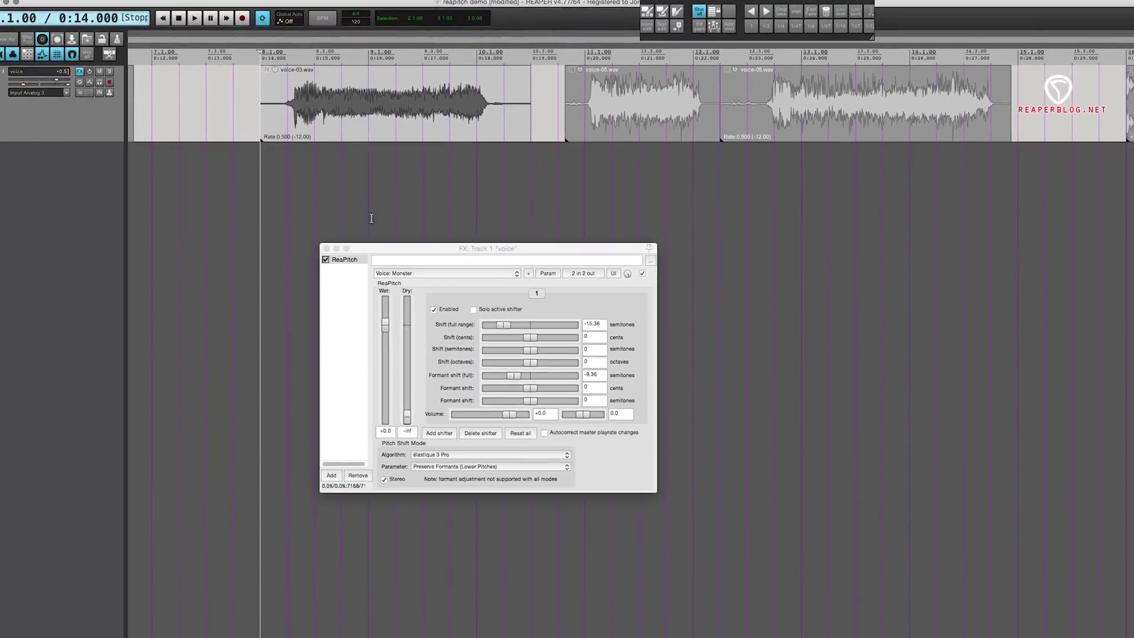
Audition the slowed voice-03 clip, then switch ReaPitch to Voice: Demonic
key("space")
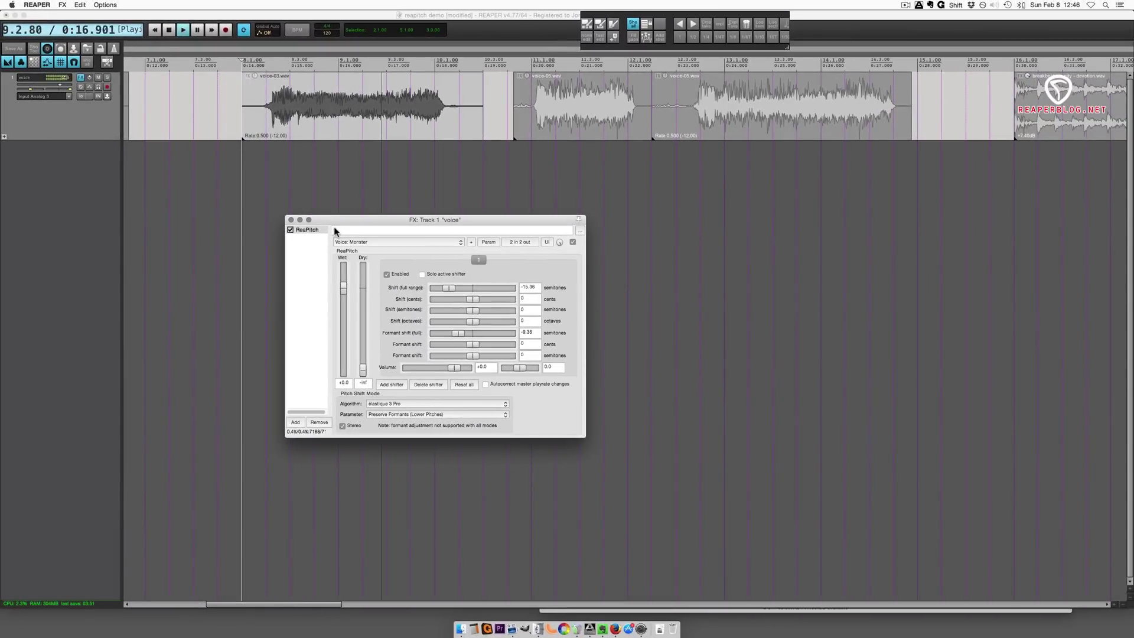
key("space")
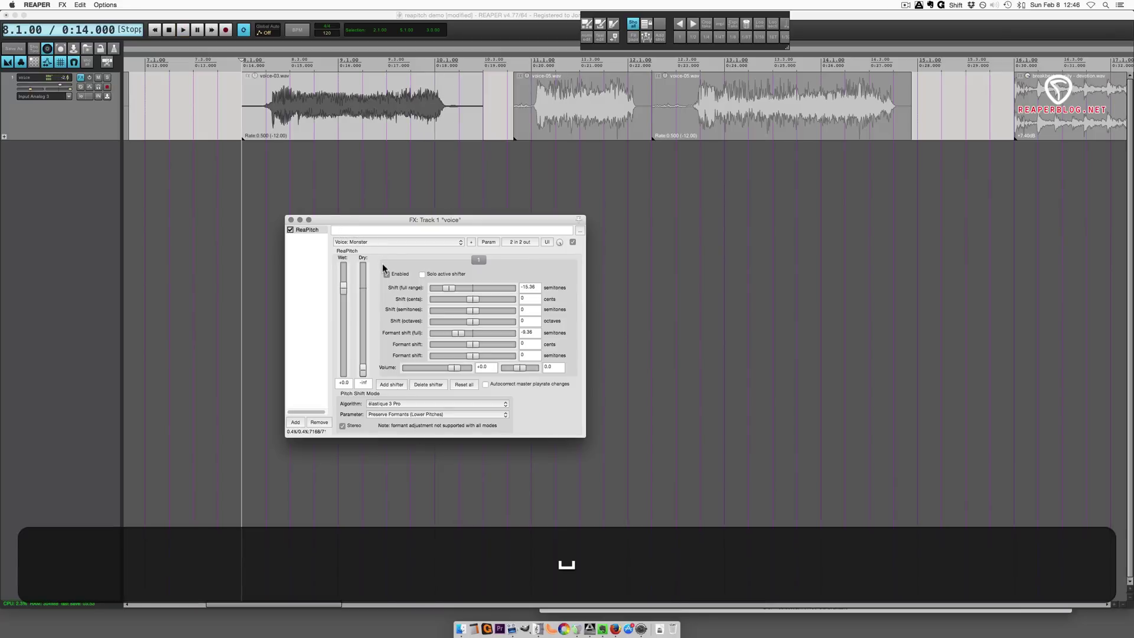
left_click(385, 242)
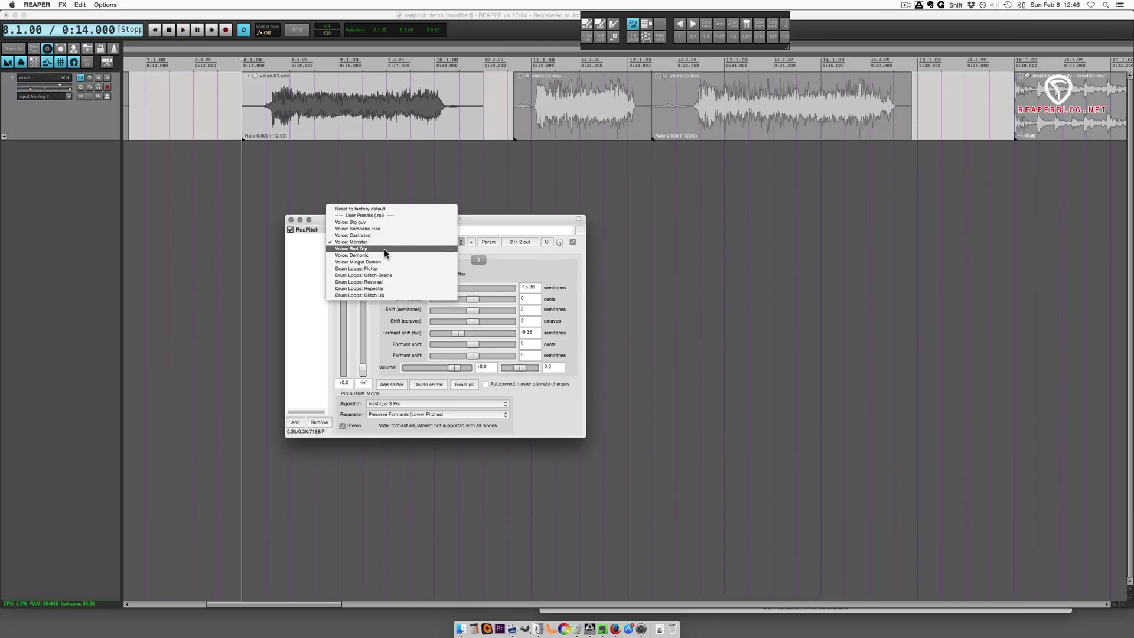
left_click(380, 255)
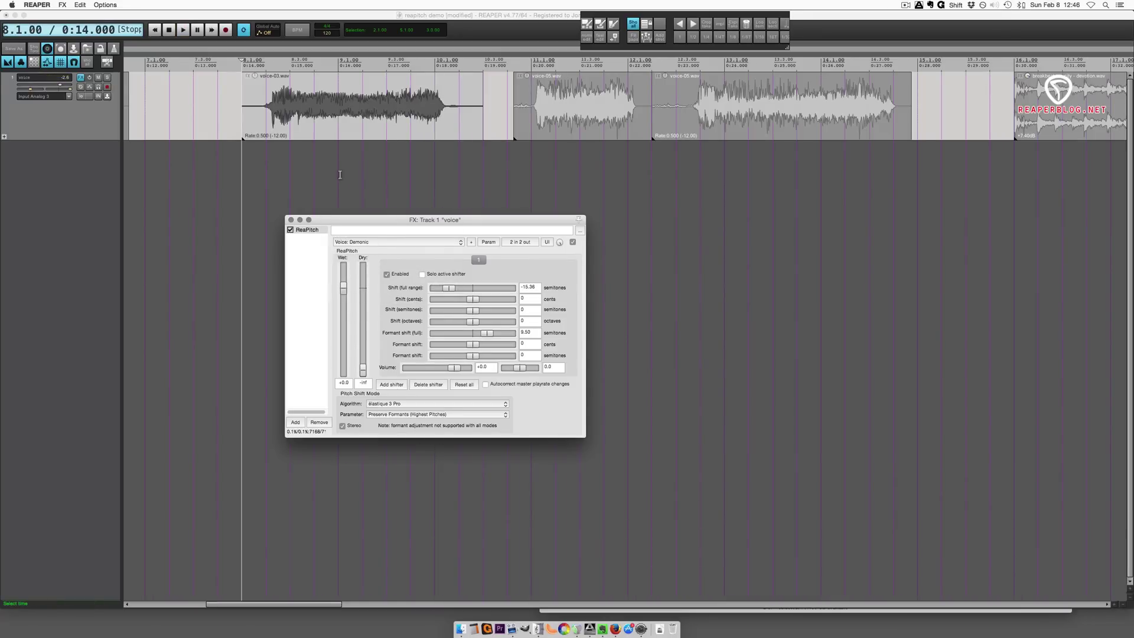
Audition the Demonic preset from 0:09
scroll(339, 174, "left", 5)
left_click(323, 137)
key("space")
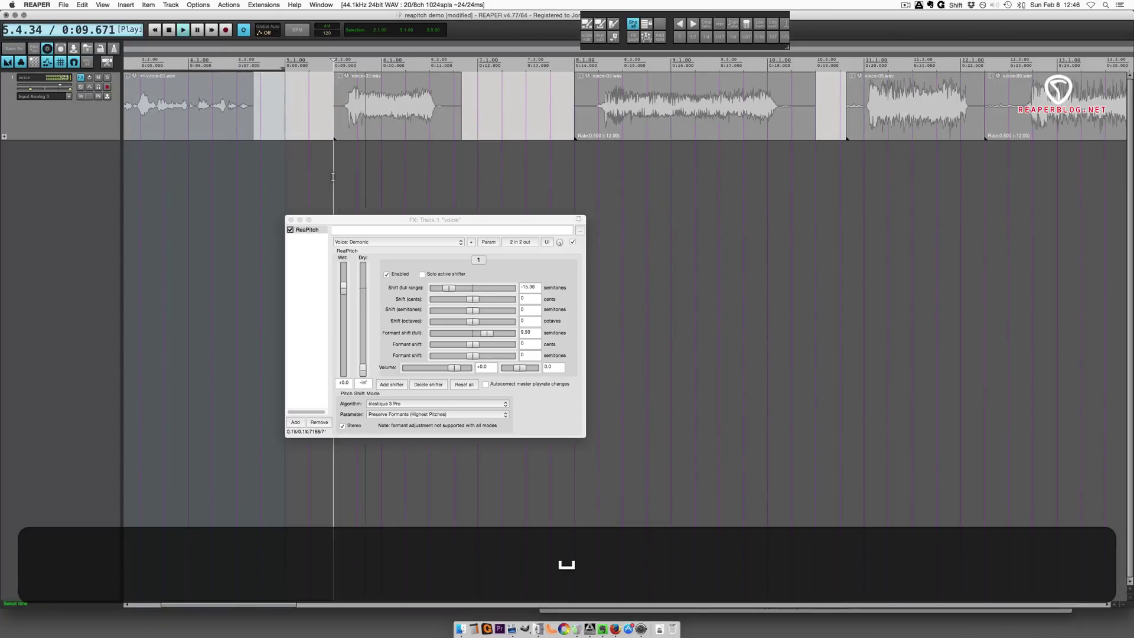
key("space")
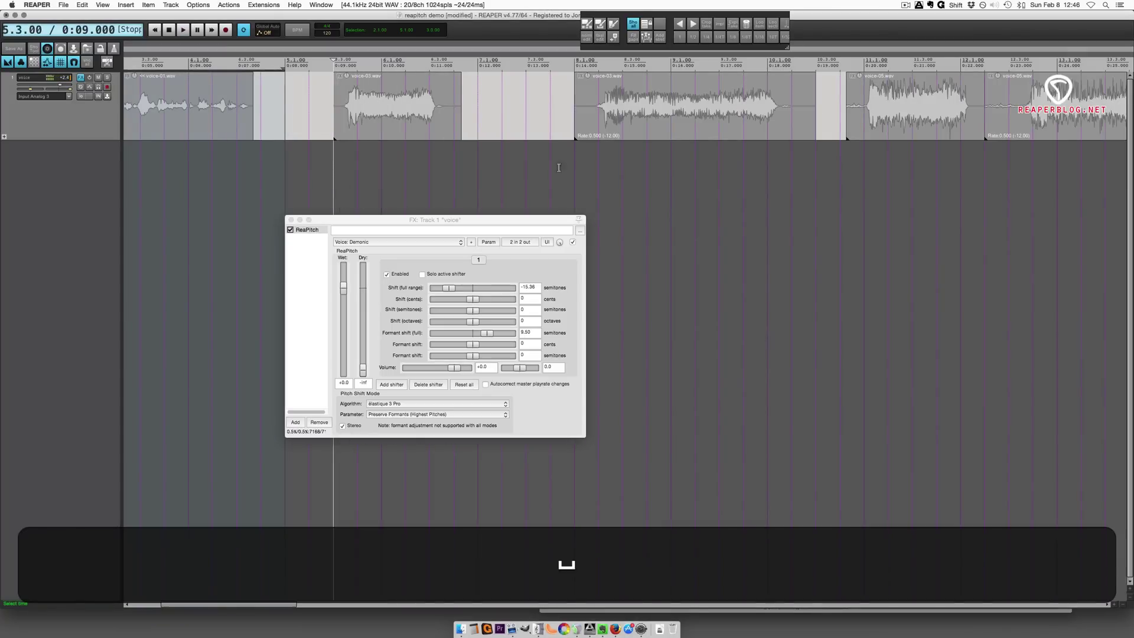
Audition voice-03 from 0:14 with Demonic, then bring up the ReaPitch preset list
left_click(570, 133)
scroll(572, 150, "right", 3)
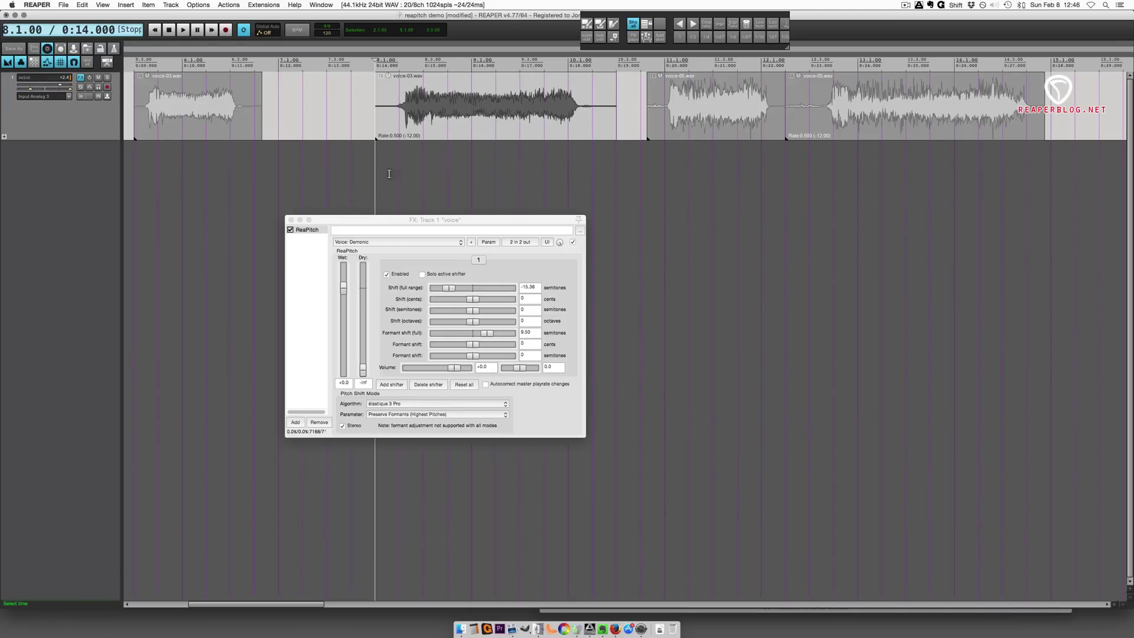
left_click(385, 155)
key("space")
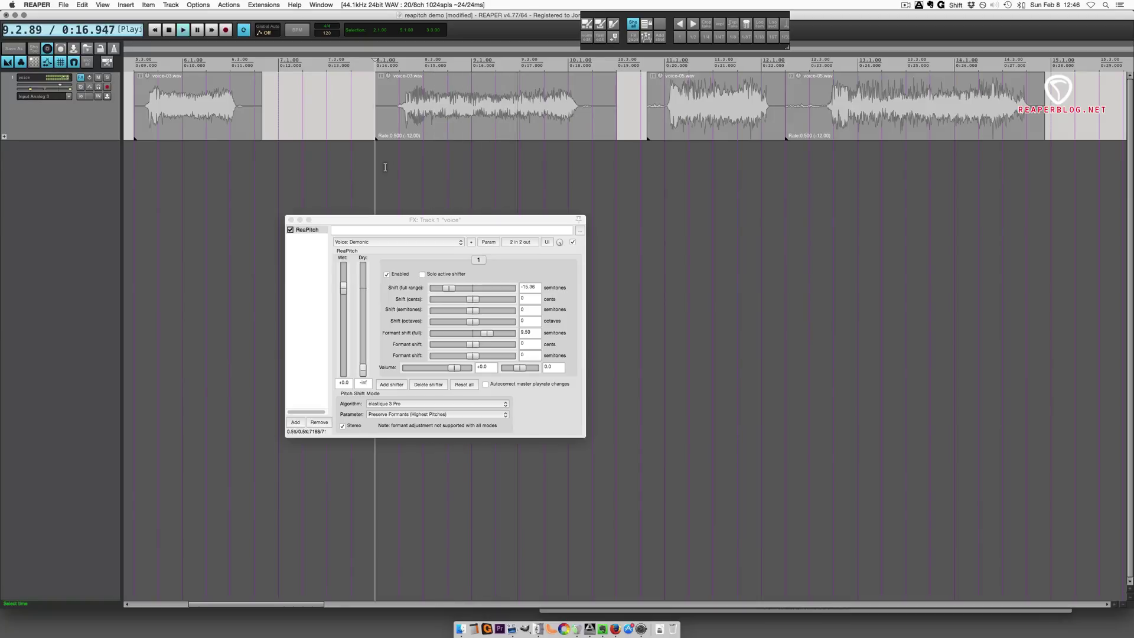
key("space")
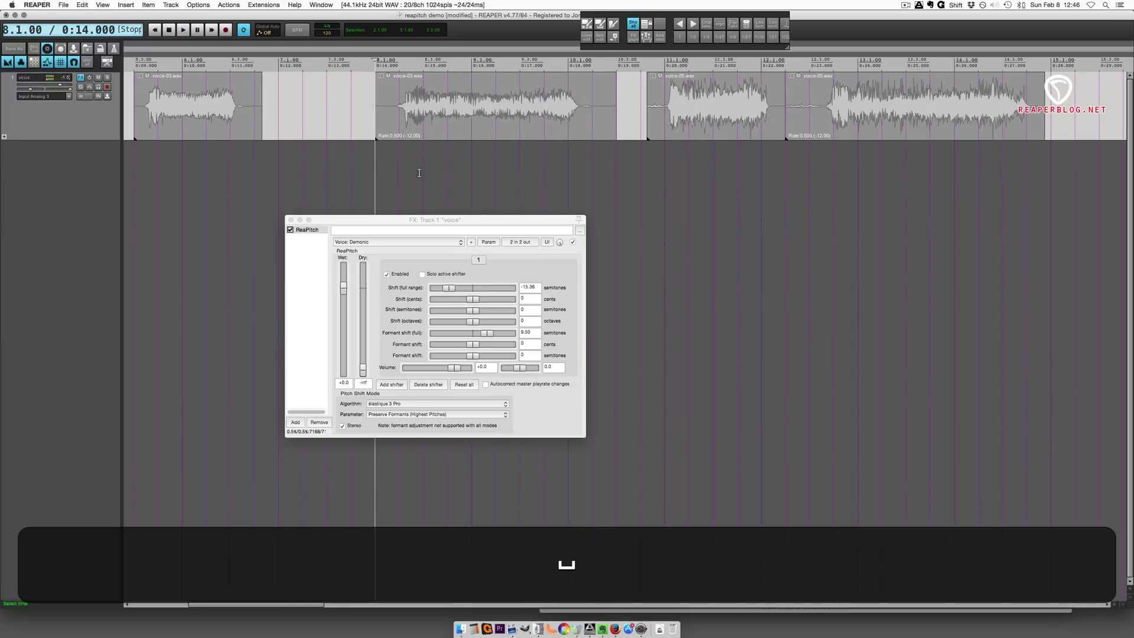
left_click(376, 243)
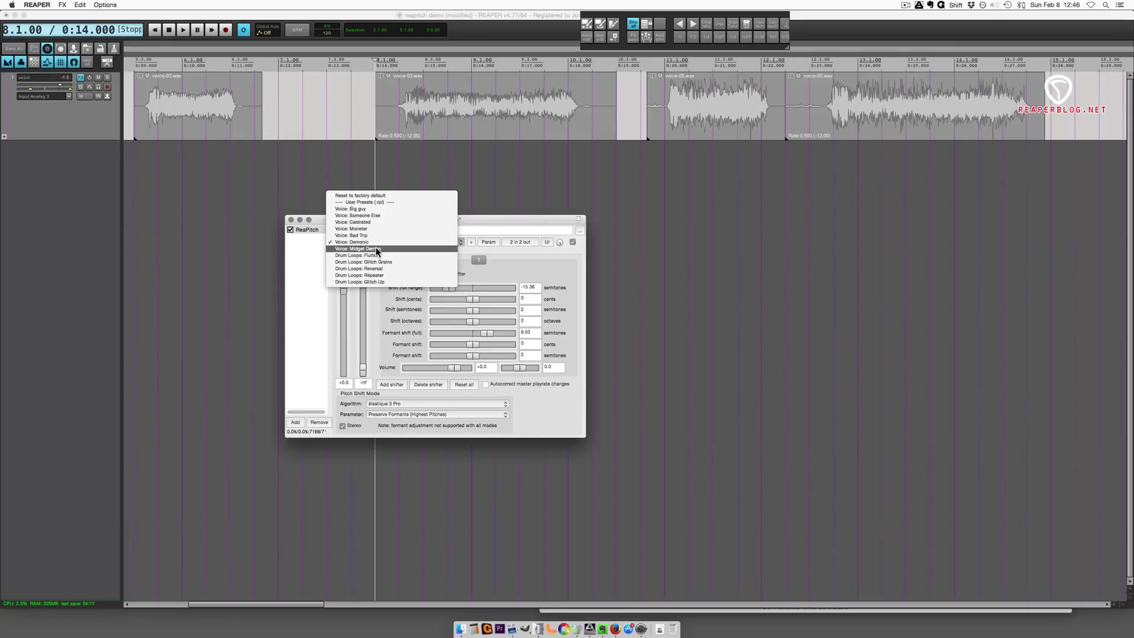
Apply Voice: Midget Demon, play from 0:09, and compare its two shifters (second: −24 pitch, −11.88 formant)
left_click(377, 249)
scroll(440, 131, "left", 5)
left_click(447, 135)
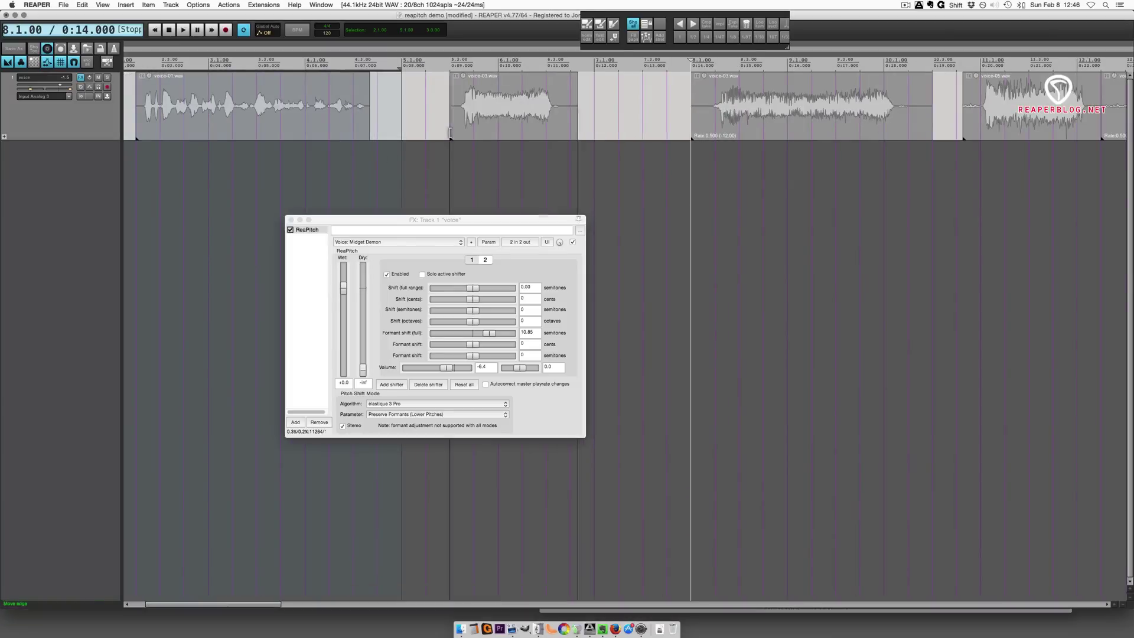
key("space")
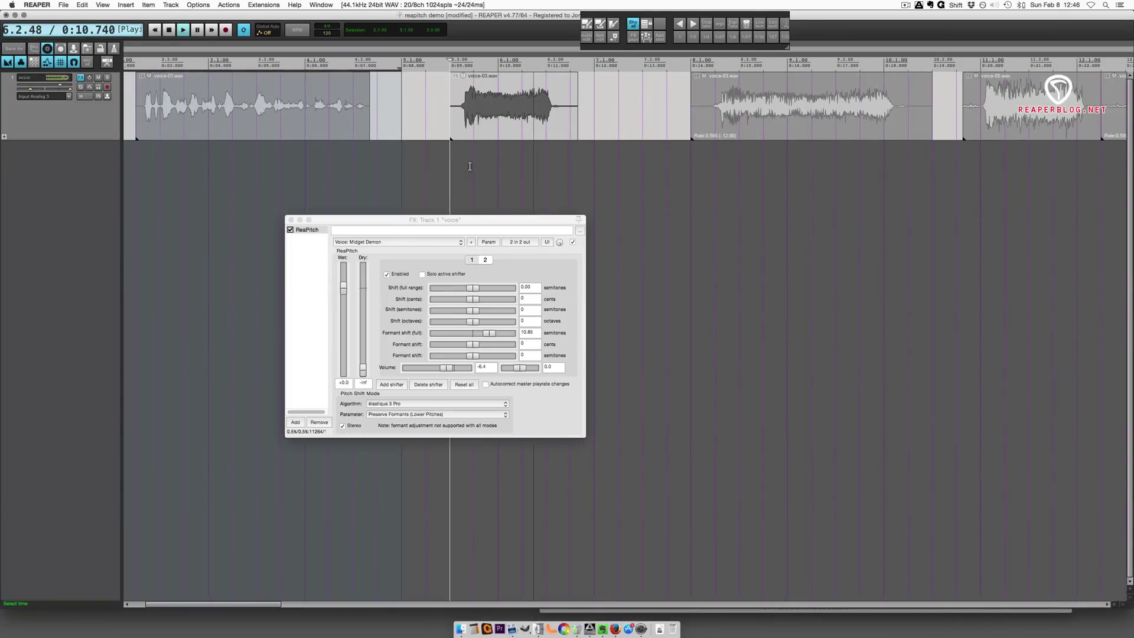
left_click(484, 259)
key("space")
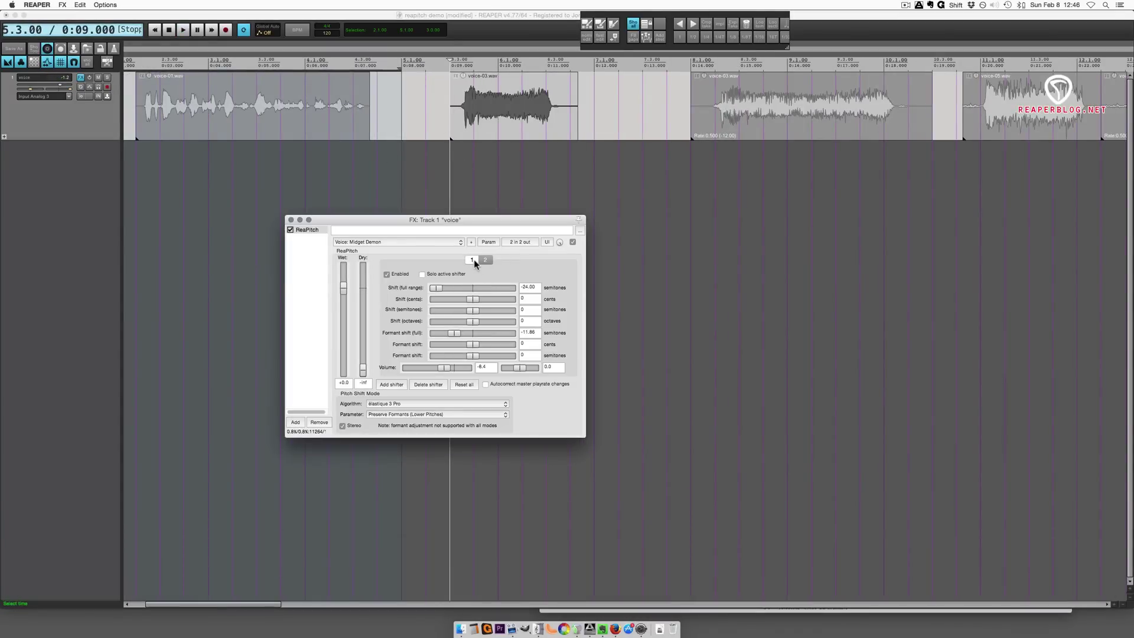
left_click(485, 260)
scroll(571, 132, "right", 5)
Apply Voice: Monster and audition it from 0:19.500
left_click(396, 242)
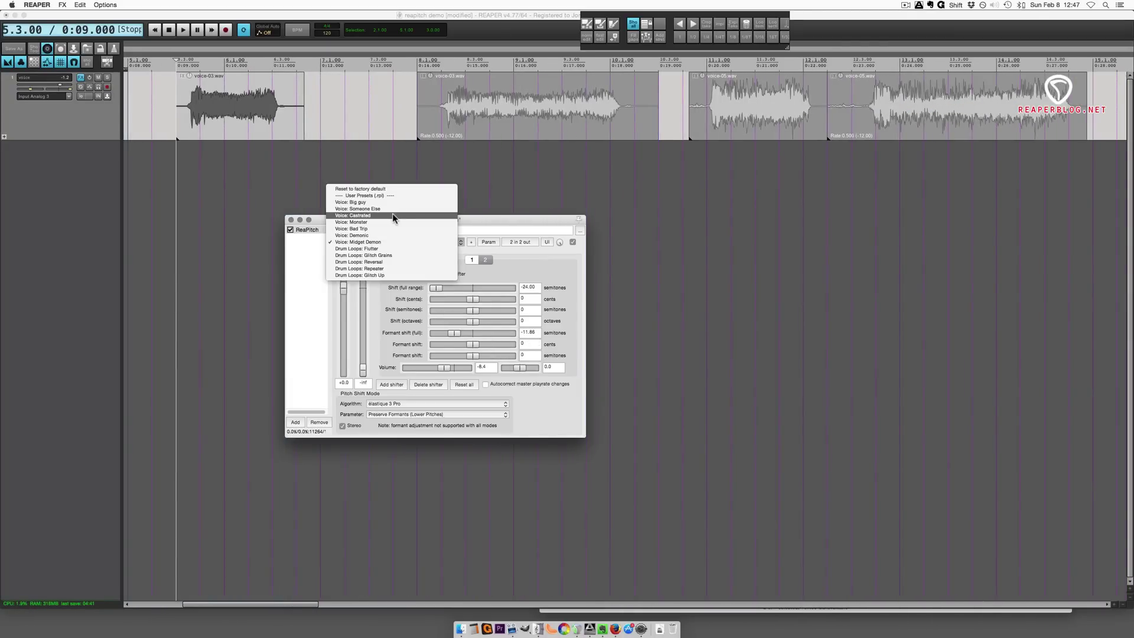
left_click(387, 222)
scroll(365, 116, "right", 7)
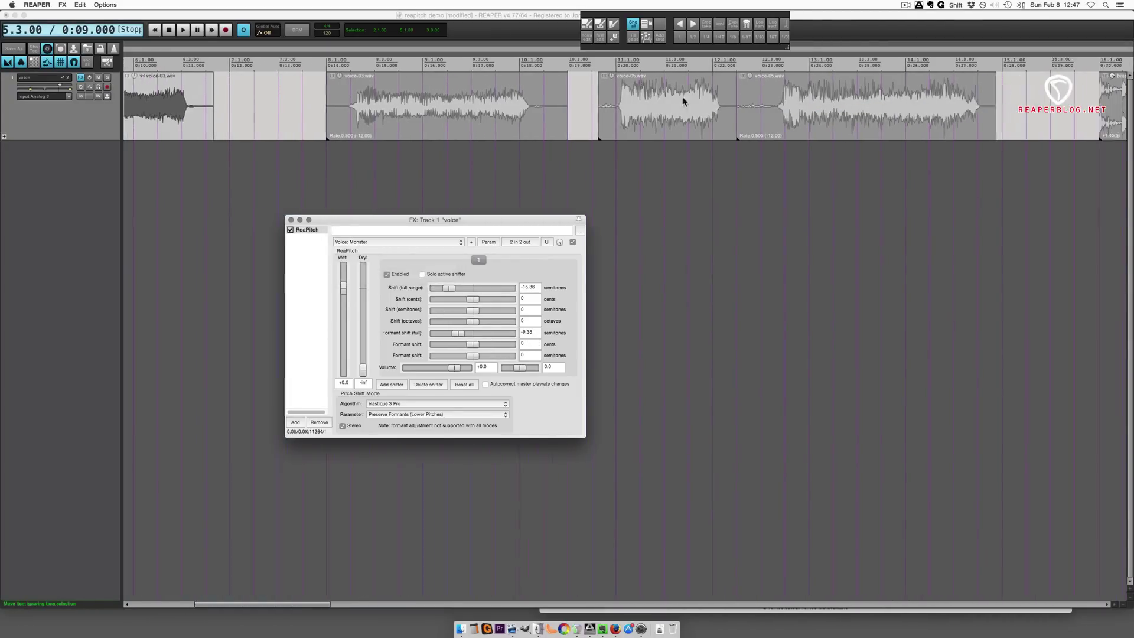
left_click(280, 127)
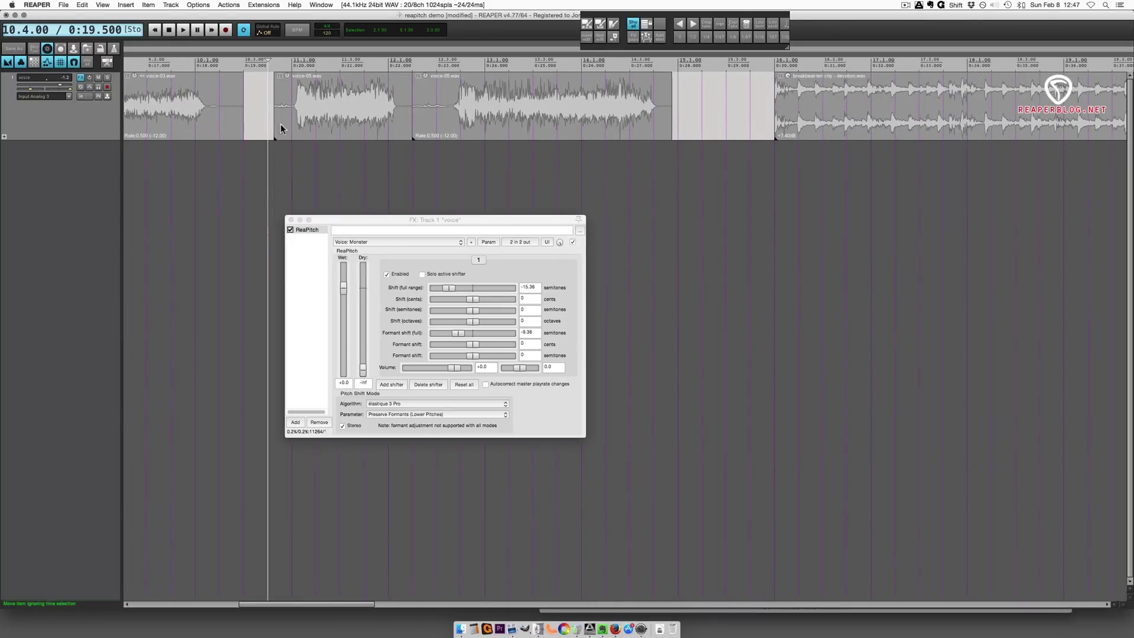
left_click(290, 230)
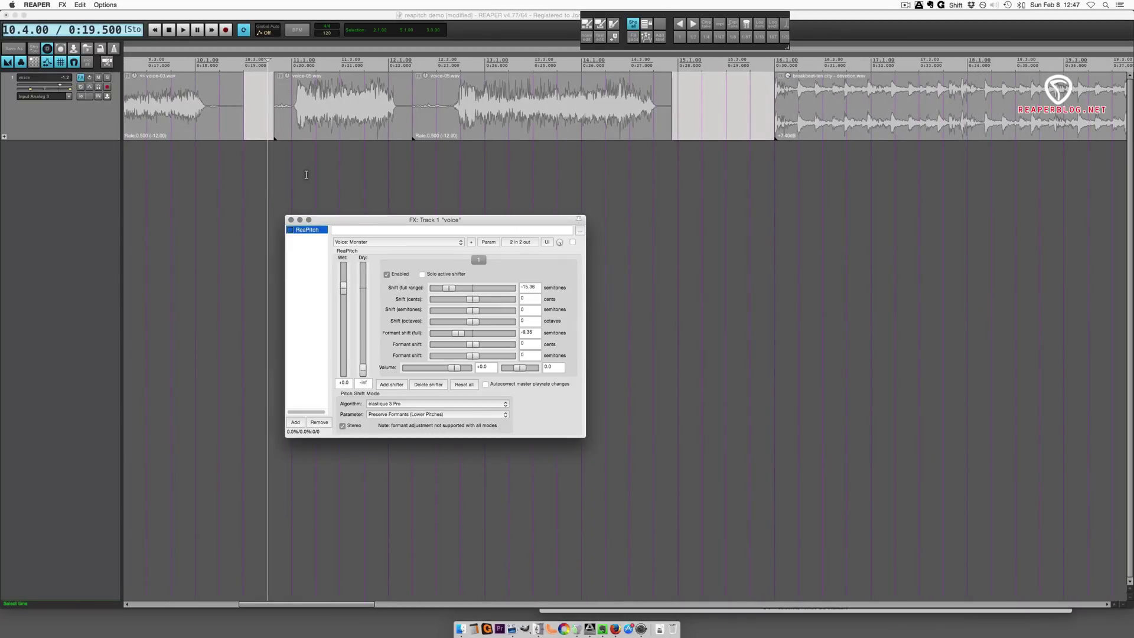
key("space")
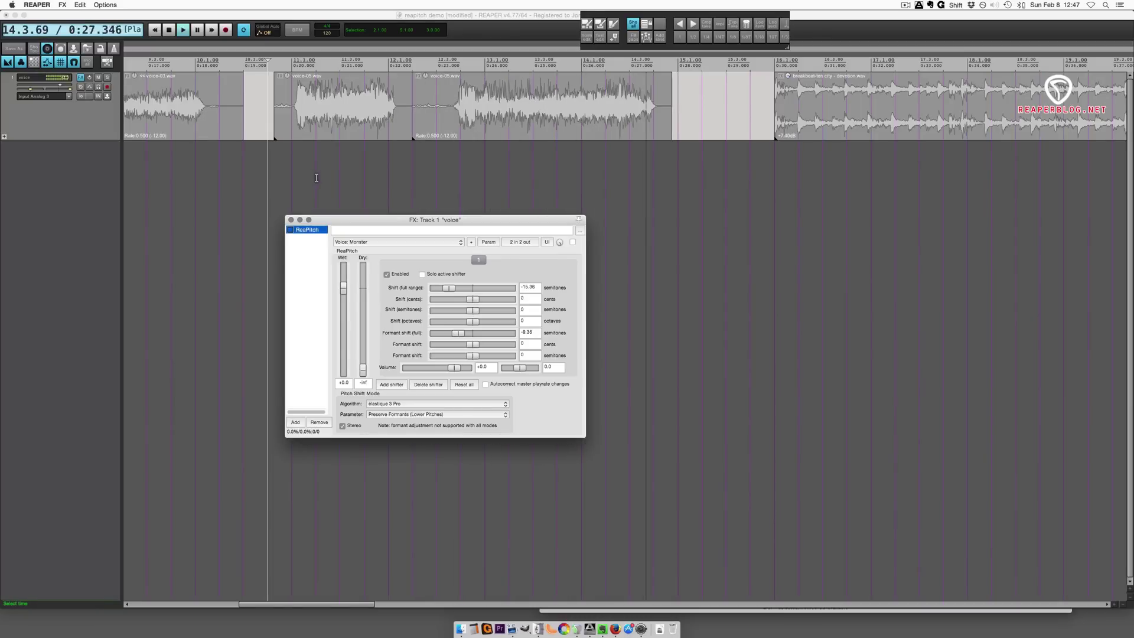
key("space")
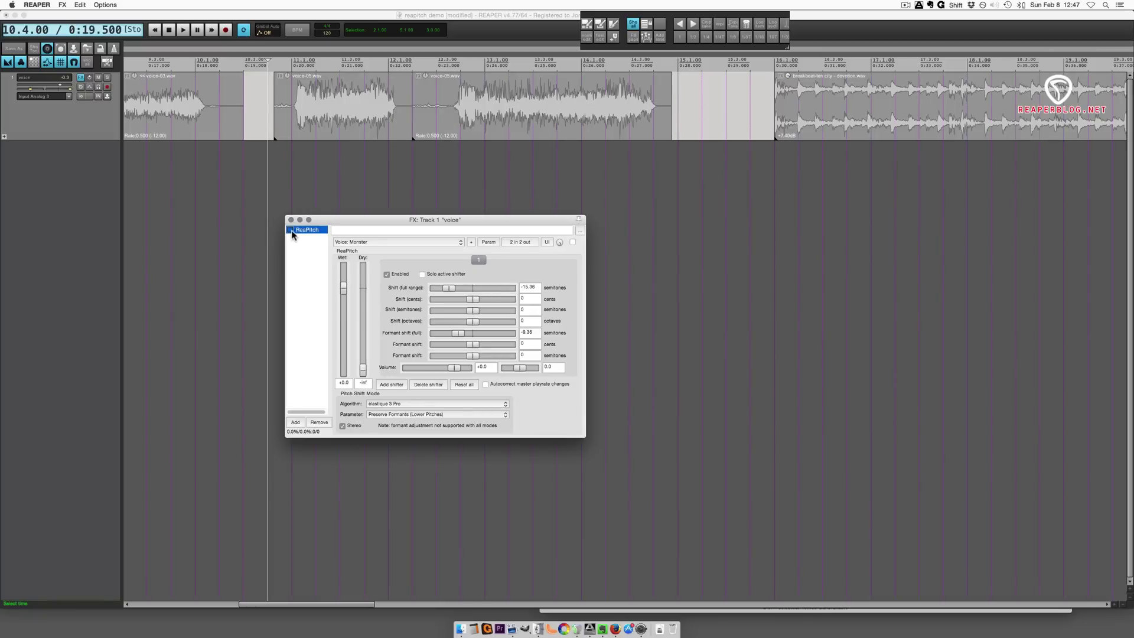
Audition the Voice: Big guy preset for comparison
left_click(355, 242)
left_click(388, 223)
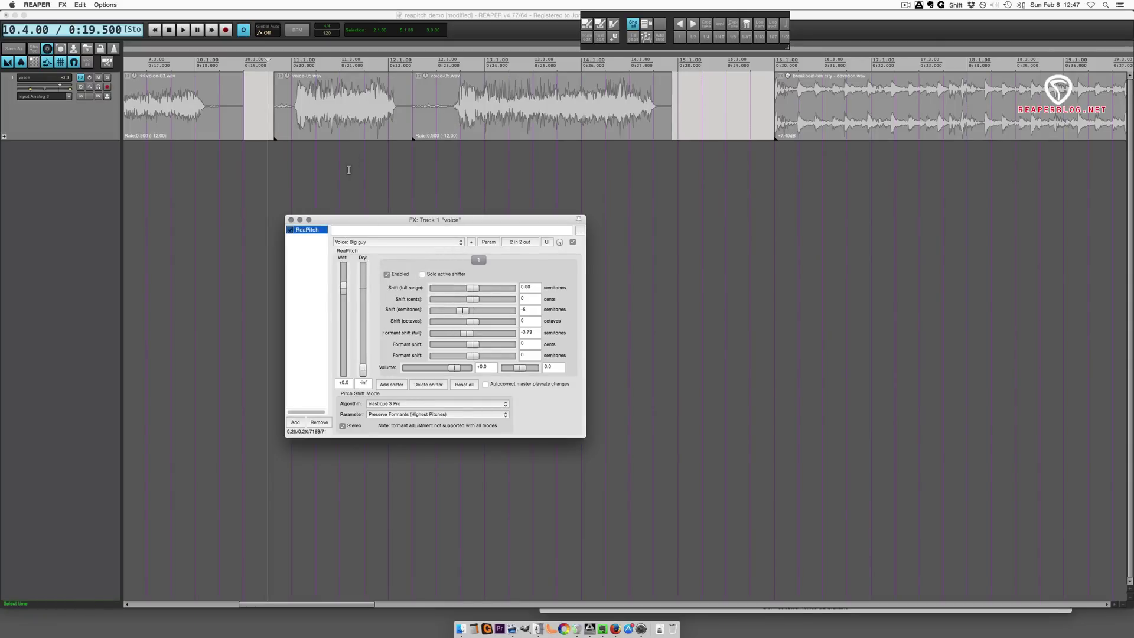
key("space")
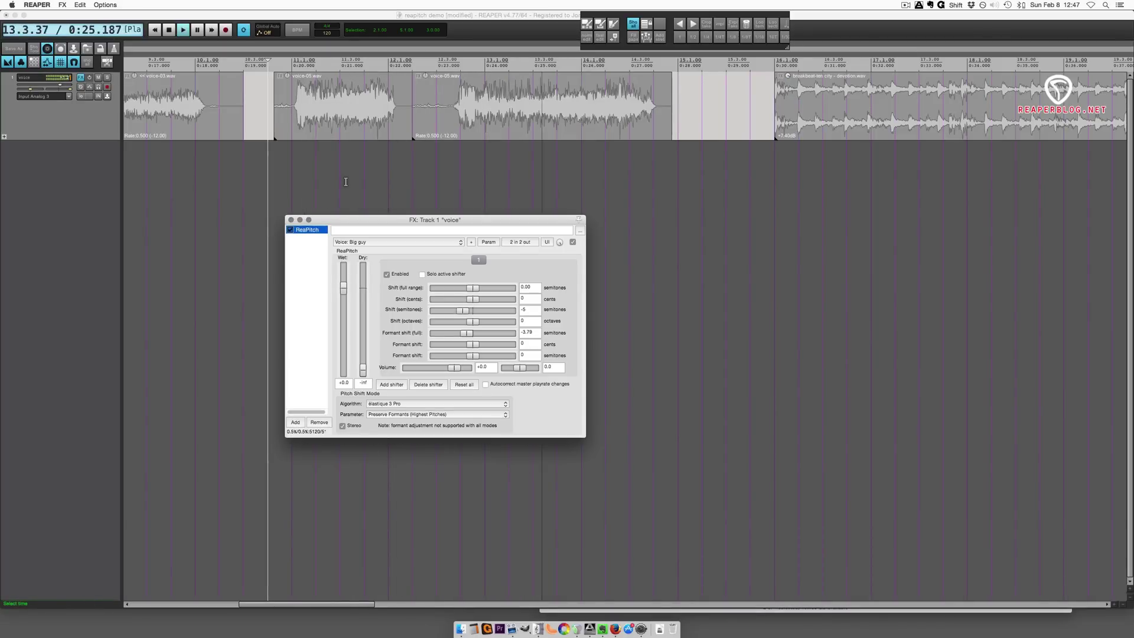
key("space")
Switch back to Voice: Monster, audition again, and set the playback start to 0:20.000
left_click(364, 243)
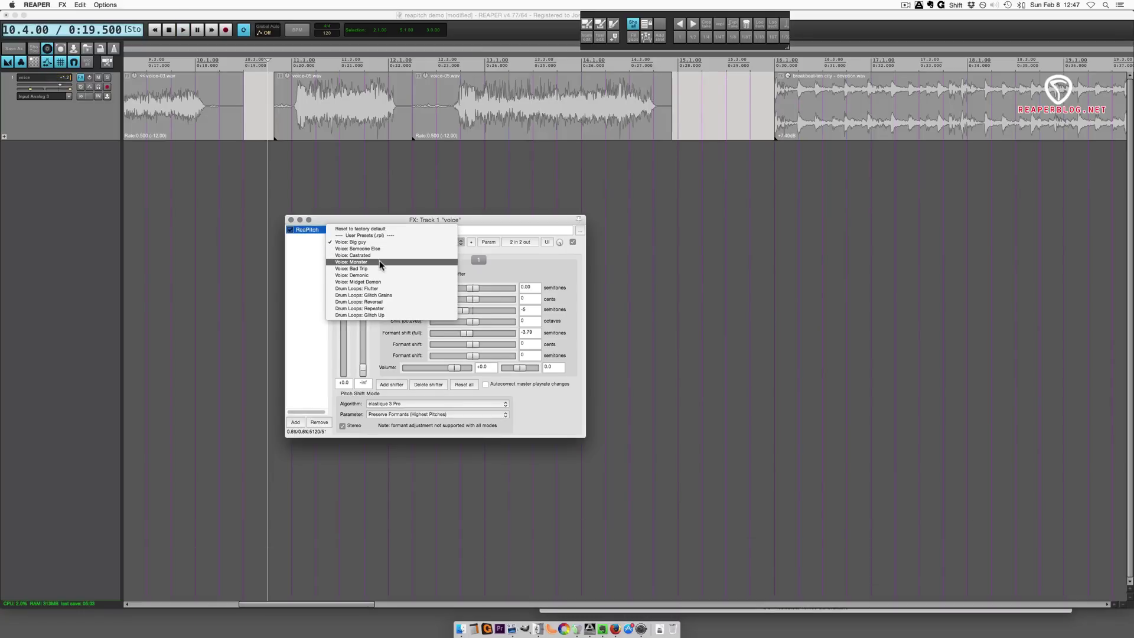
left_click(379, 262)
key("space")
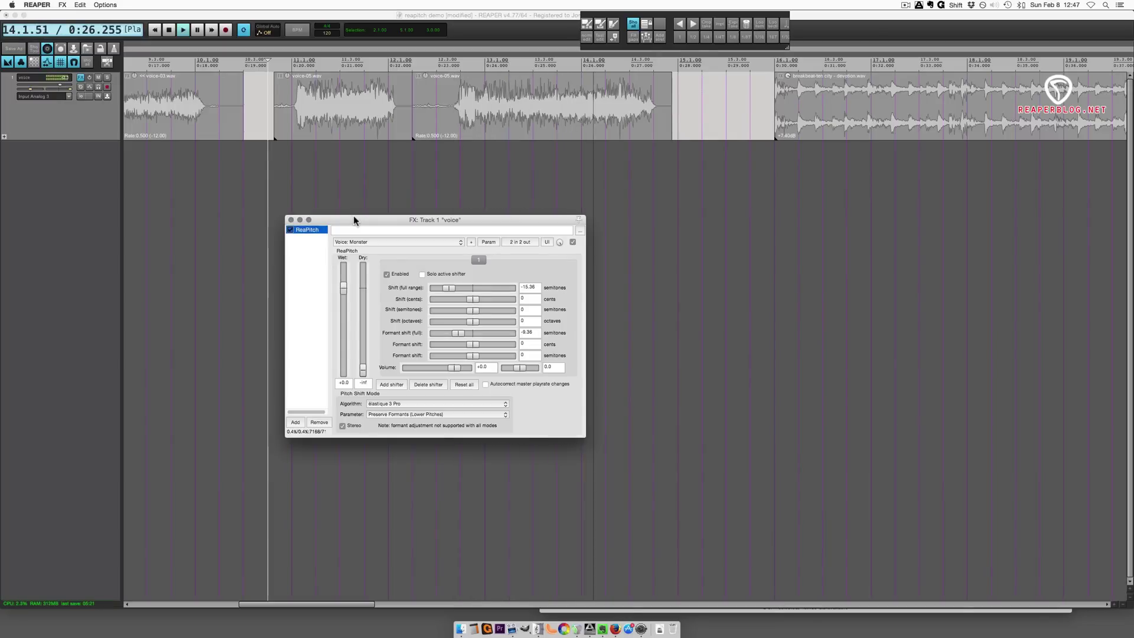
key("space")
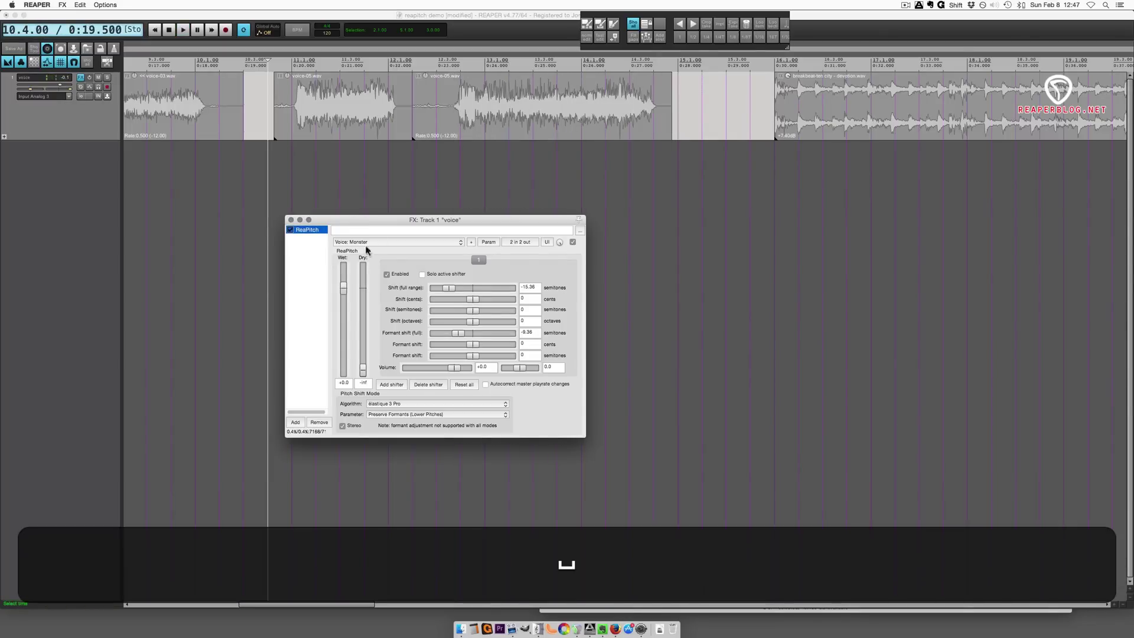
scroll(300, 144, "left", 1)
left_click(314, 160)
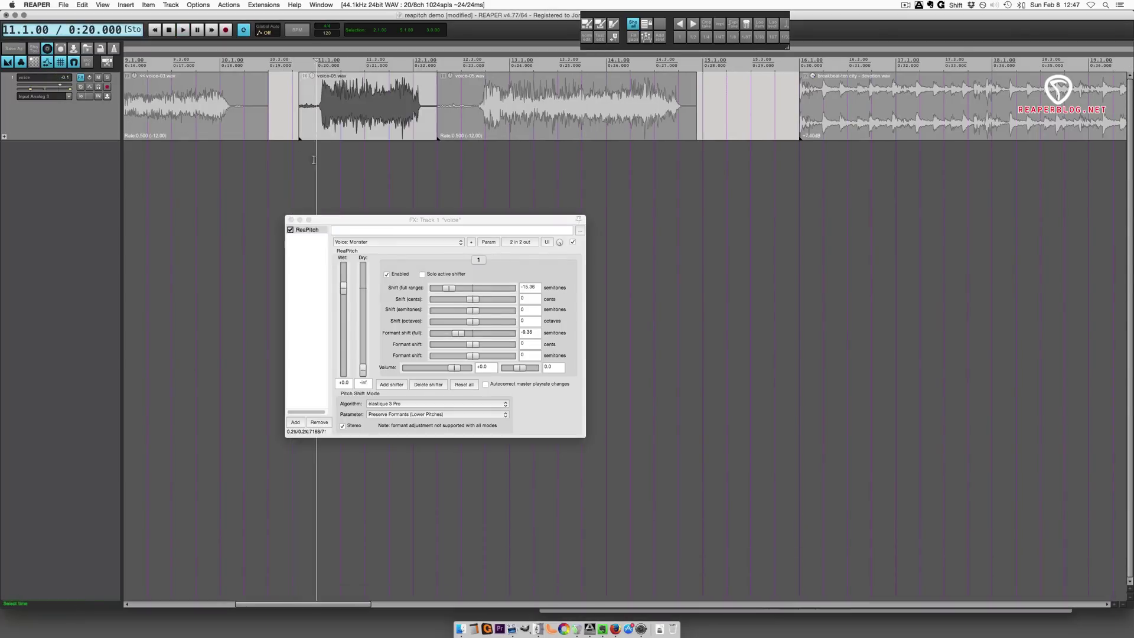
left_click(394, 414)
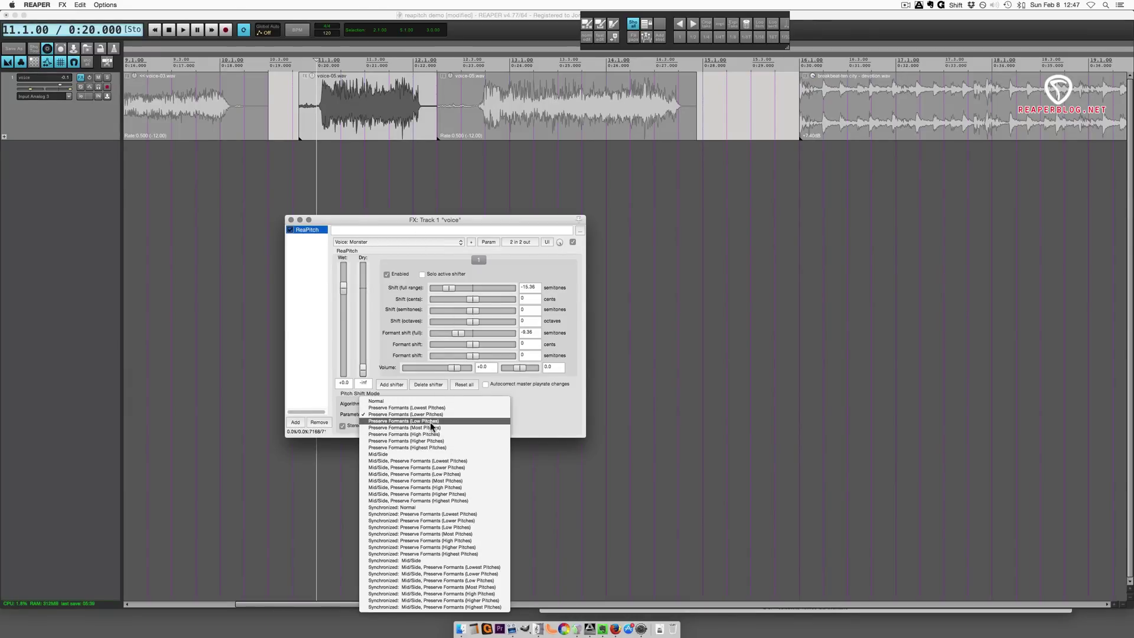
Audition the Normal and Preserve Formants (Highest Pitches) pitch-shift modes
left_click(399, 402)
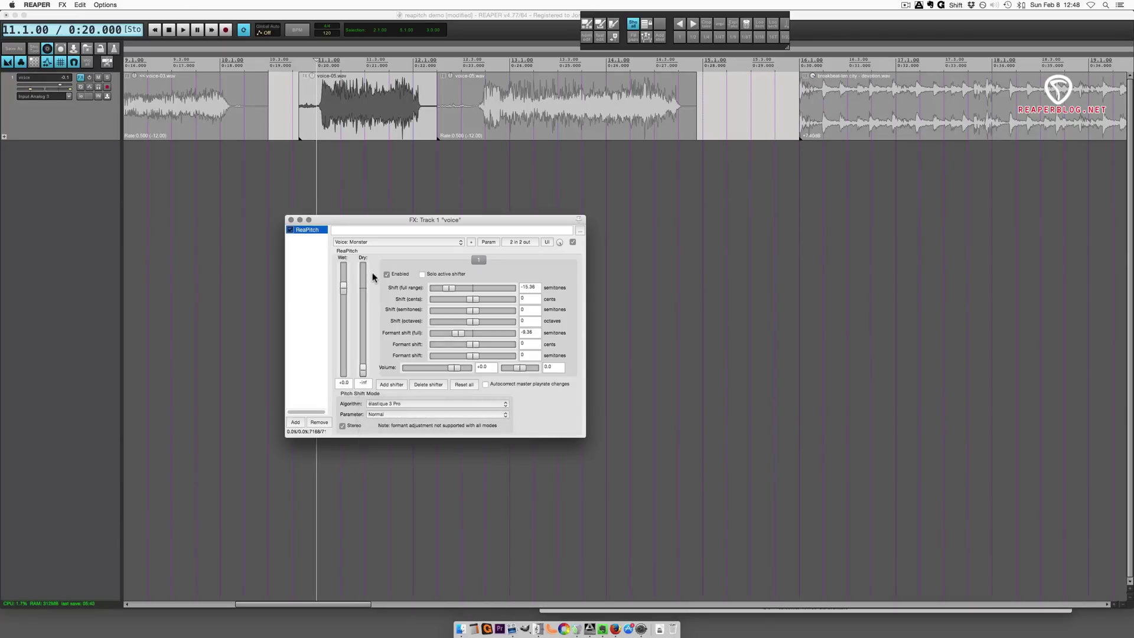
key("space")
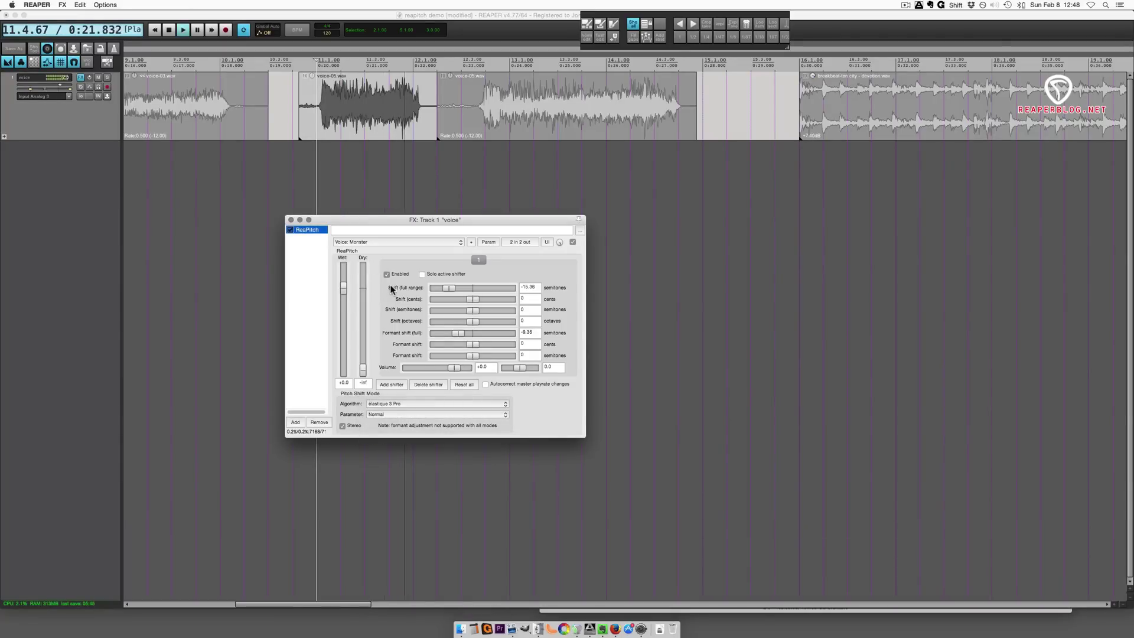
left_click(409, 413)
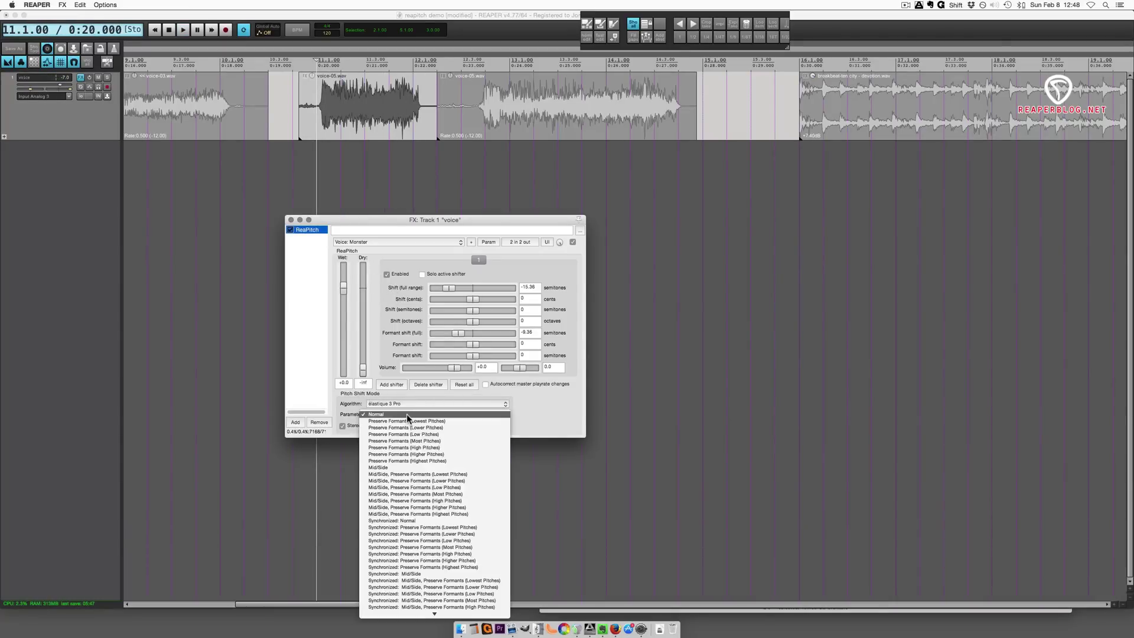
left_click(426, 460)
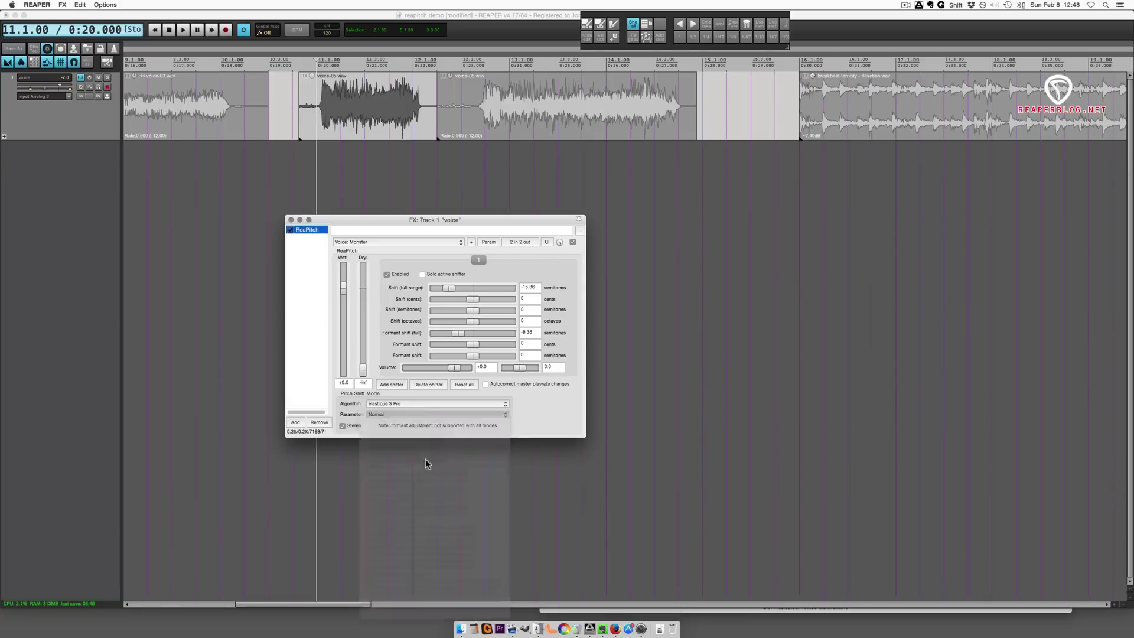
key("space")
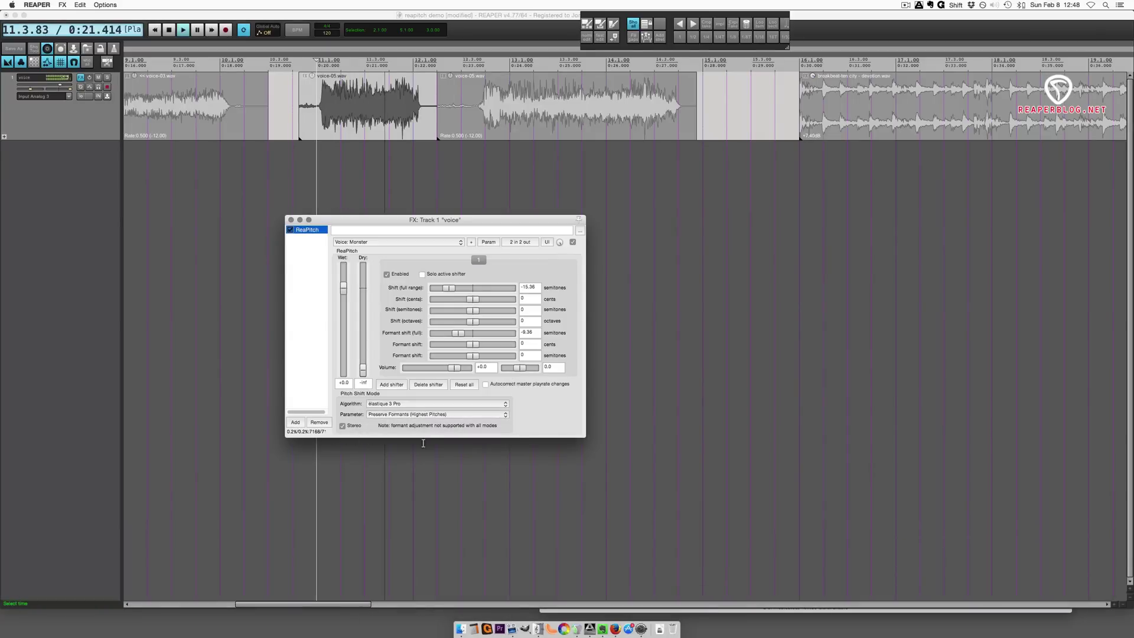
key("space")
Settle on Preserve Formants (Lowest Pitches) and set the playback start to 0:27.500
left_click(422, 415)
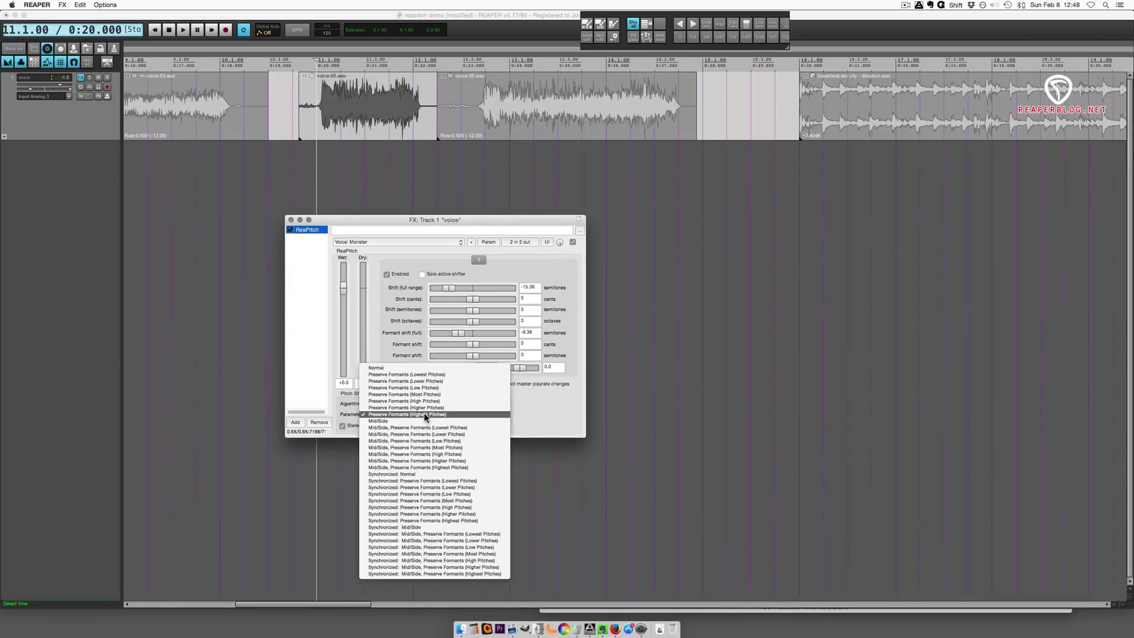
left_click(433, 375)
key("space")
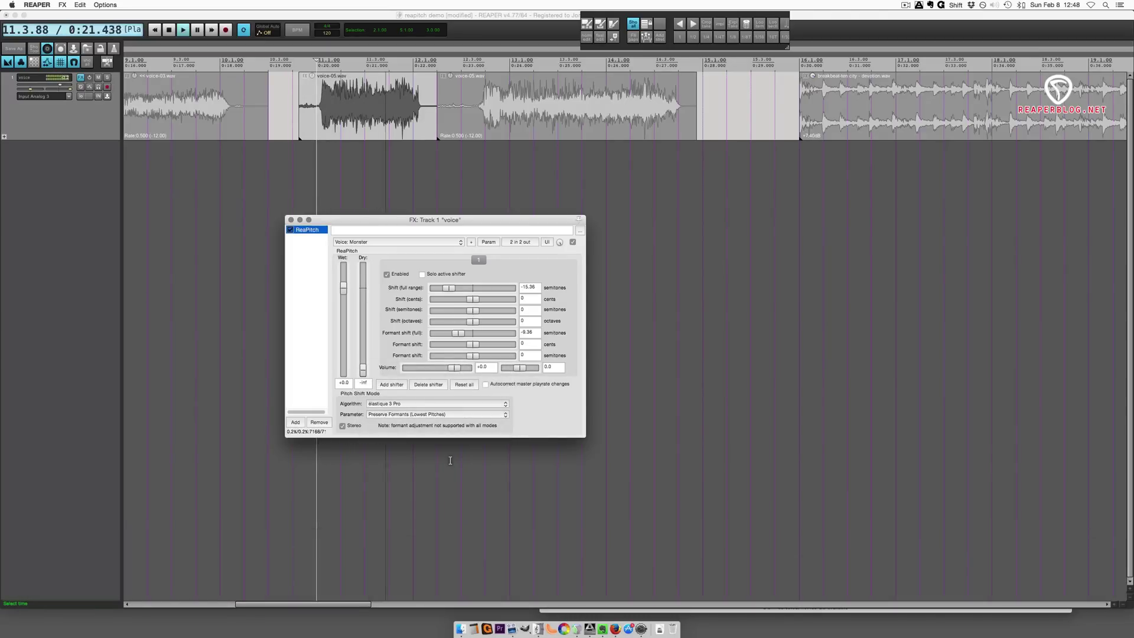
key("space")
left_click(440, 416)
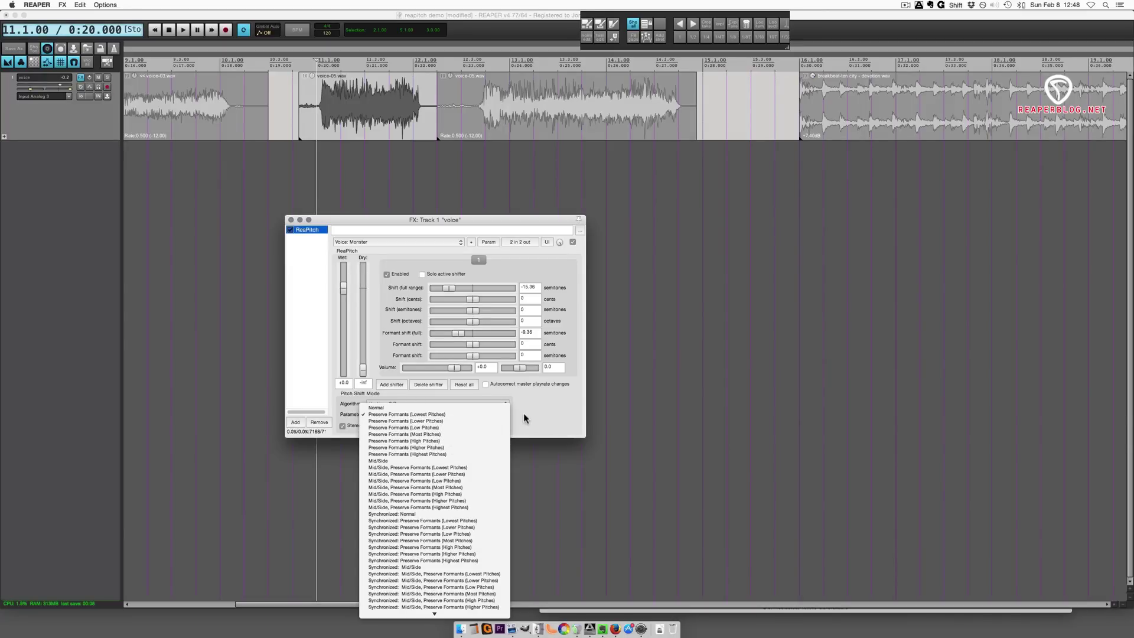
scroll(578, 241, "down", 2)
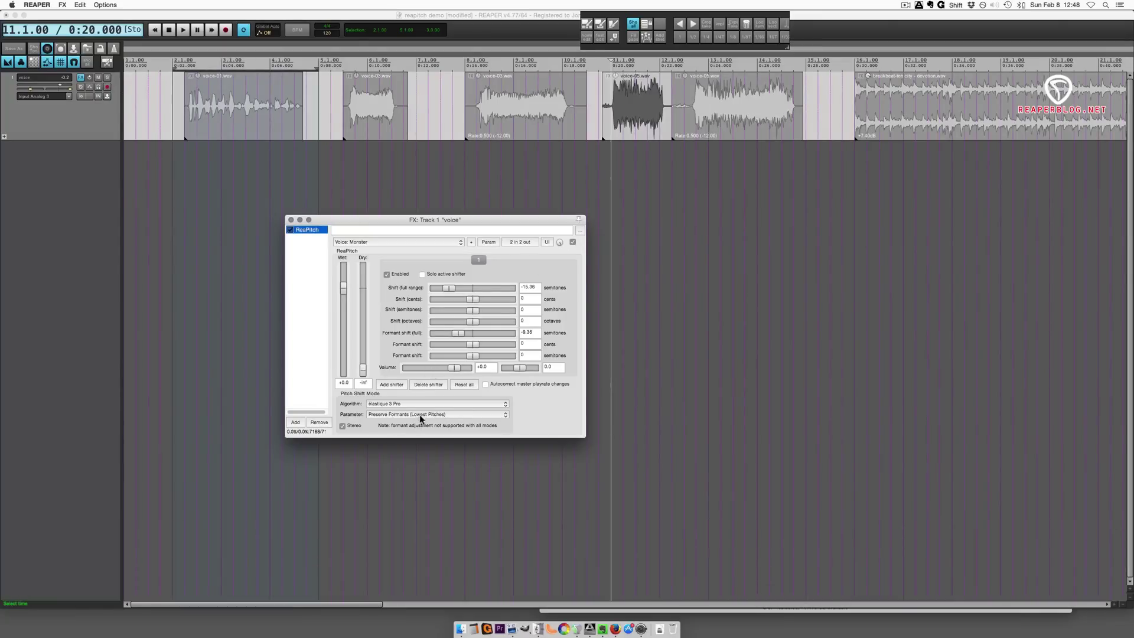
scroll(640, 180, "right", 8)
left_click(639, 181)
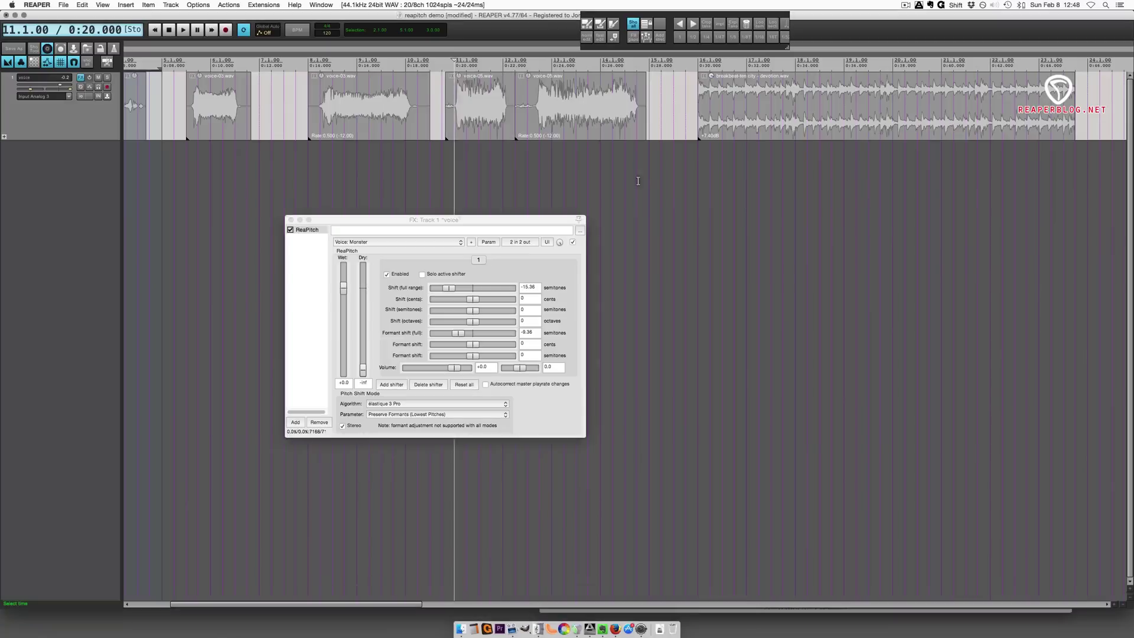
scroll(491, 194, "left", 5)
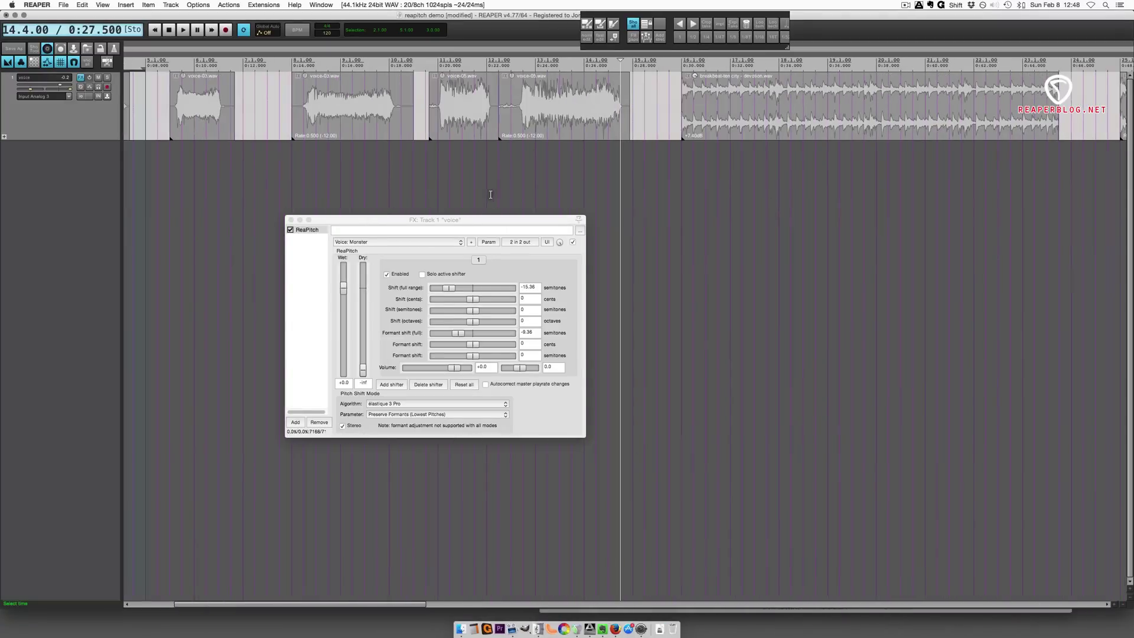
scroll(477, 180, "right", 7)
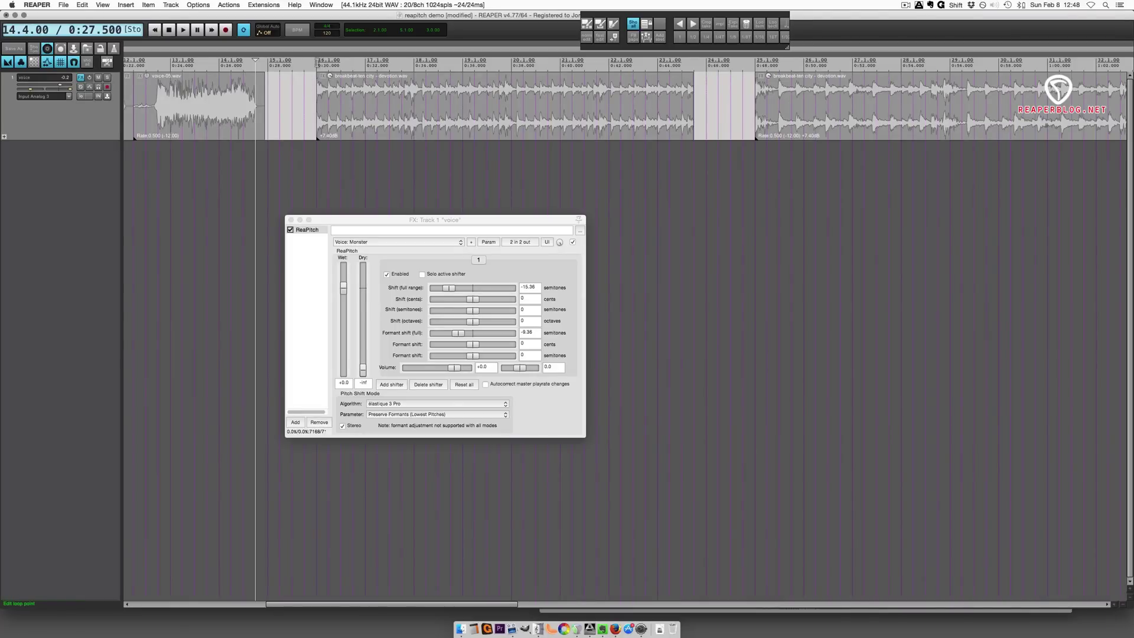
Start playback at the breakbeat and load the Drum Loops: Flutter preset on ReaPitch
left_click(317, 63)
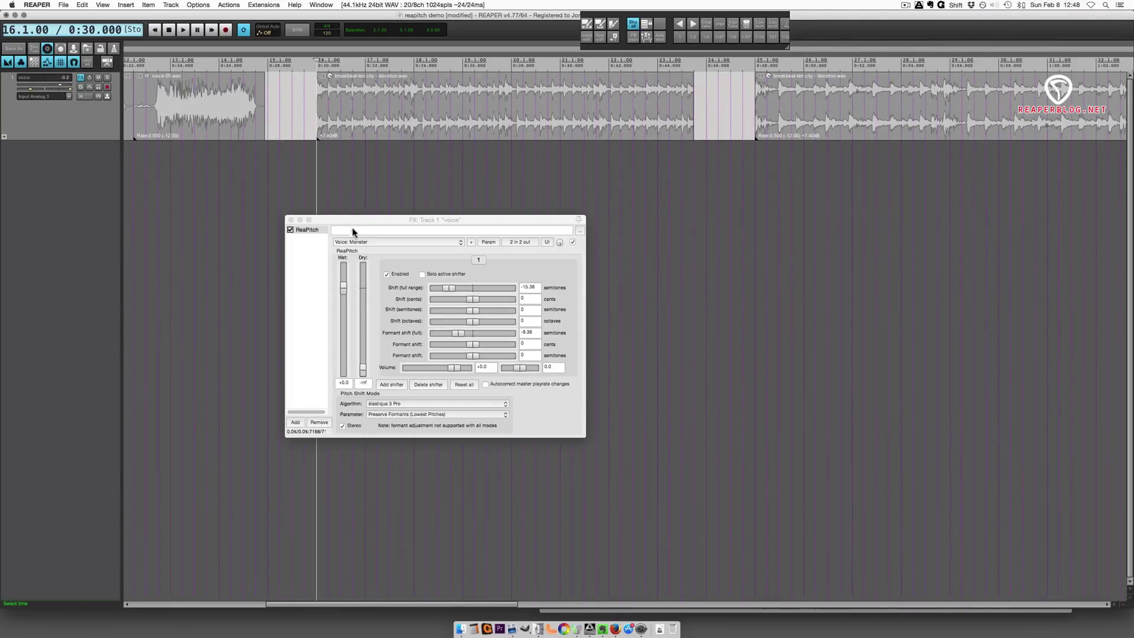
left_click(362, 241)
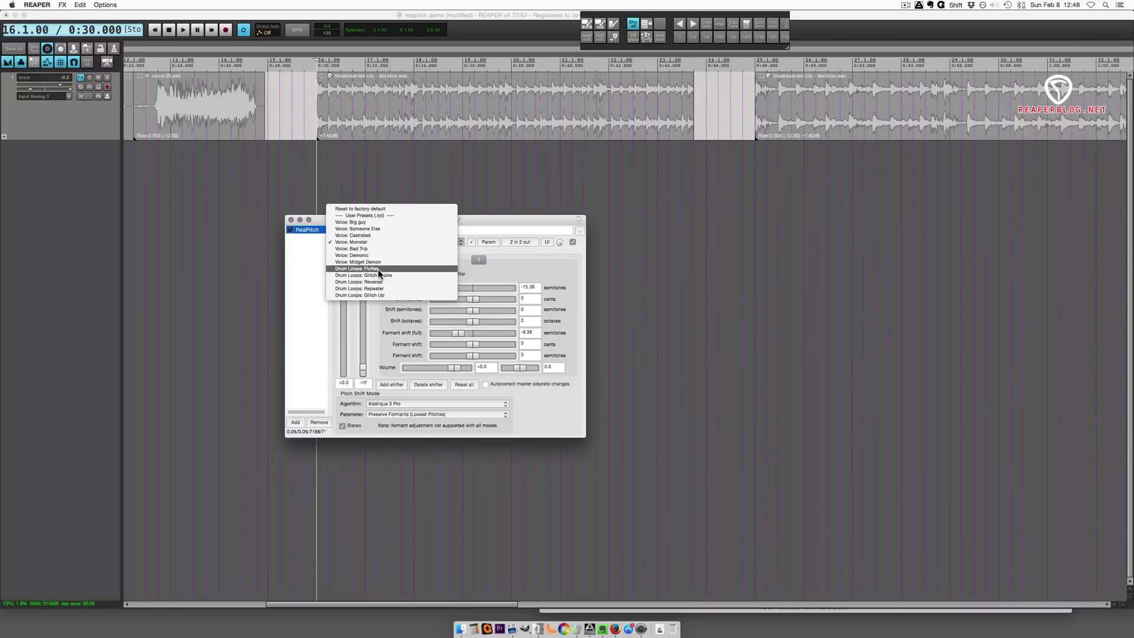
left_click(378, 268)
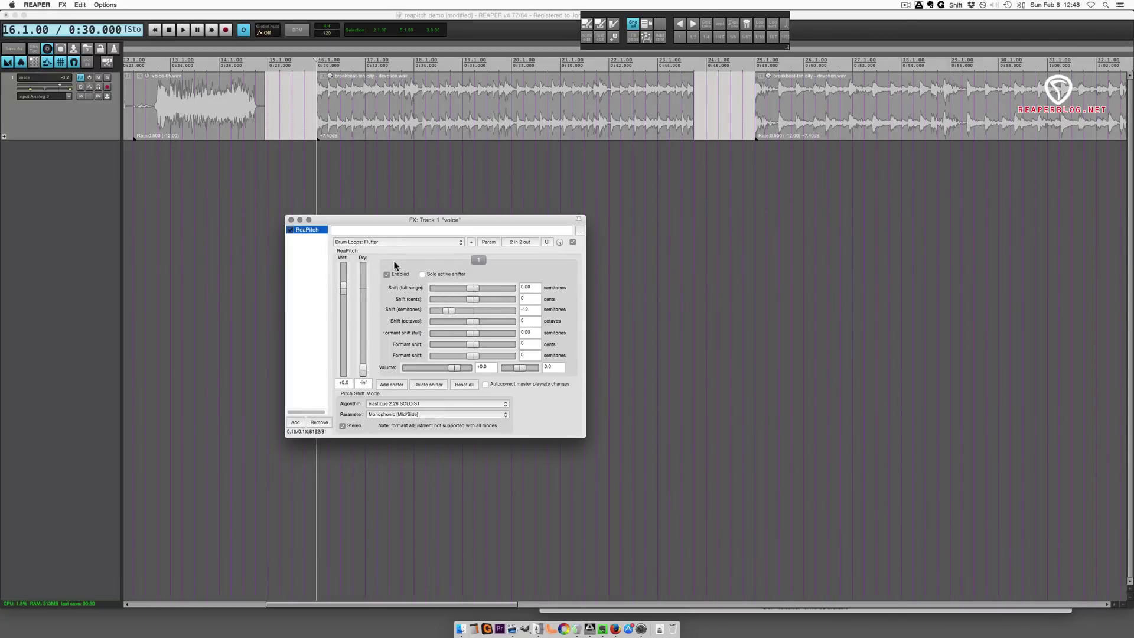
left_click_drag(388, 226, 420, 239)
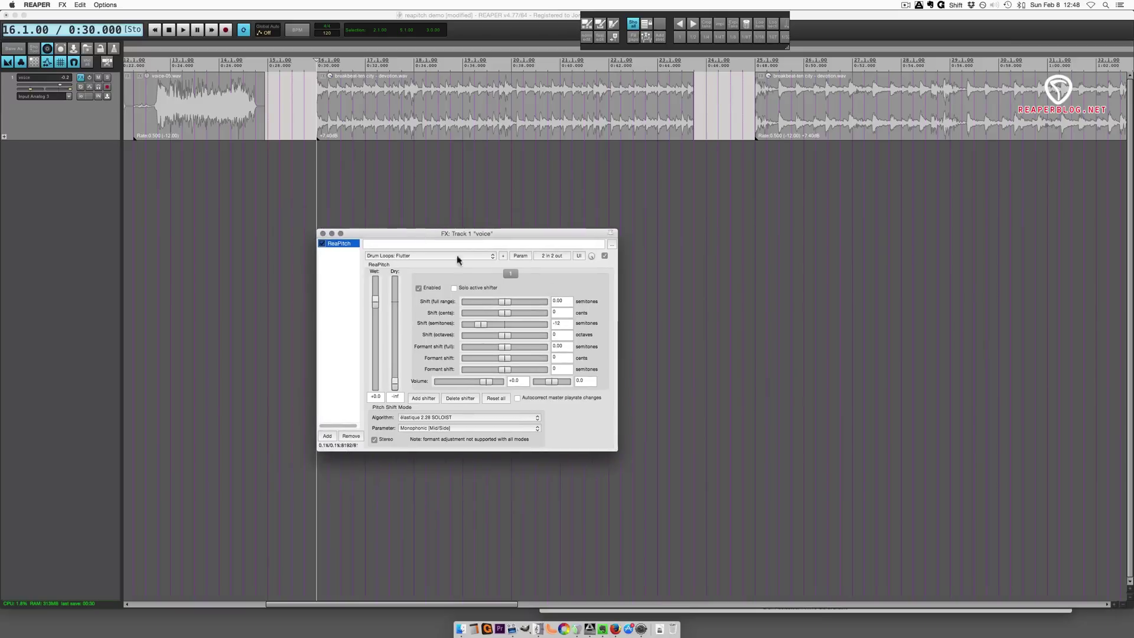
Bypass ReaPitch to hear the dry sound, then switch it back on
left_click(604, 256)
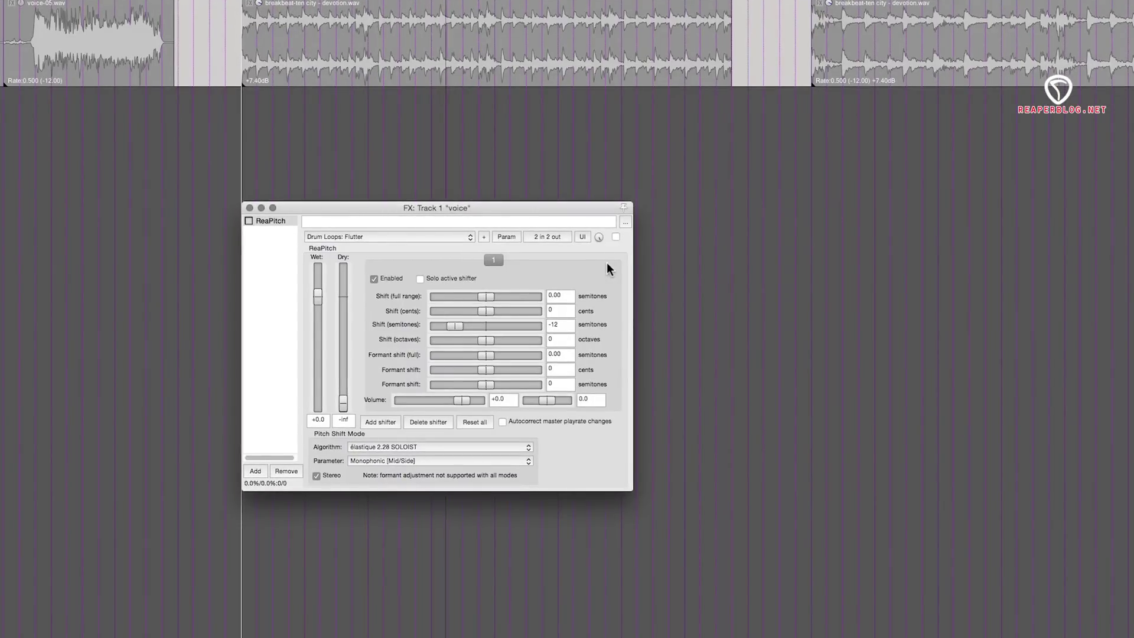
left_click(616, 236)
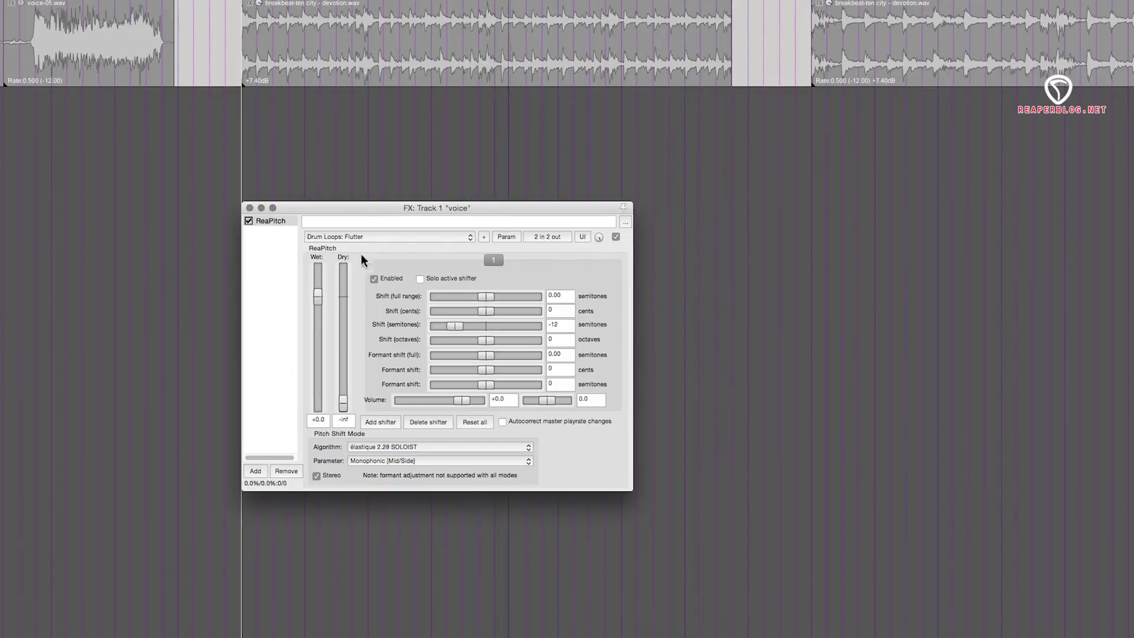
left_click(389, 236)
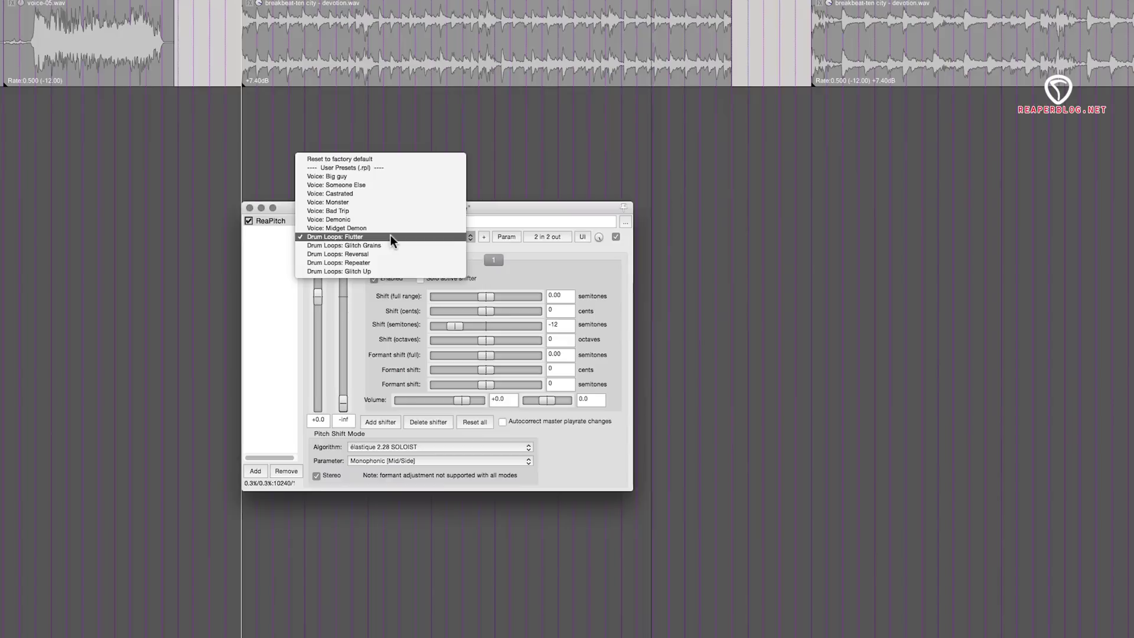
Reset the play position in the drum loop and audition the Drum Loops: Glitch Grains preset
left_click(544, 271)
left_click(507, 66)
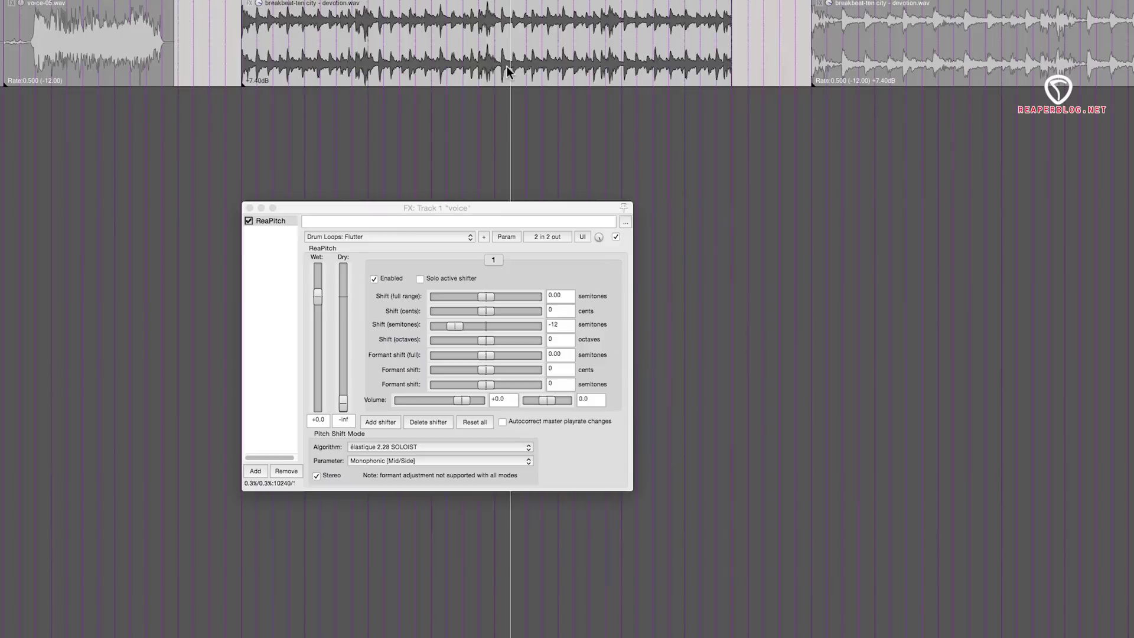
key("space")
left_click(374, 240)
left_click(438, 273)
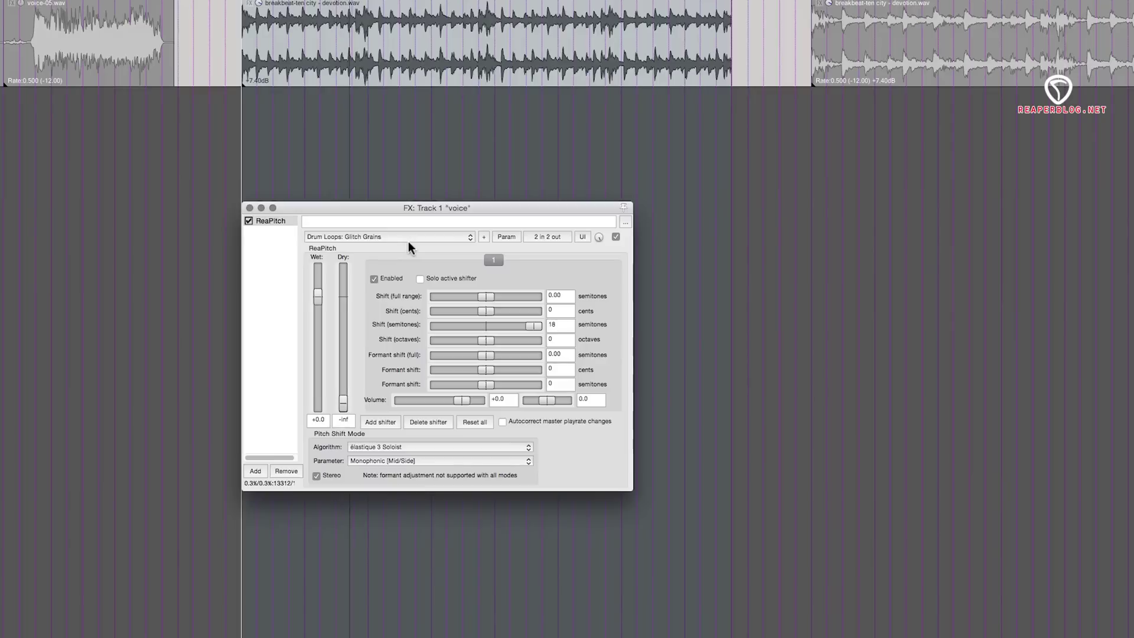
Audition the Reversal and Repeater presets, then settle on Drum Loops: Glitch Up
left_click(411, 236)
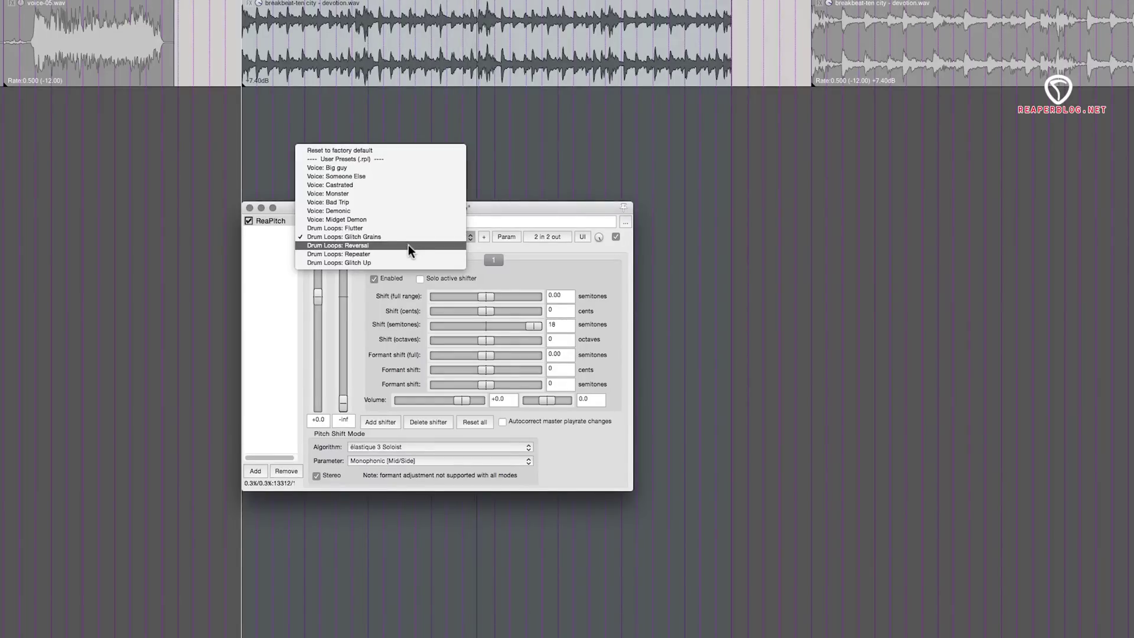
left_click(409, 245)
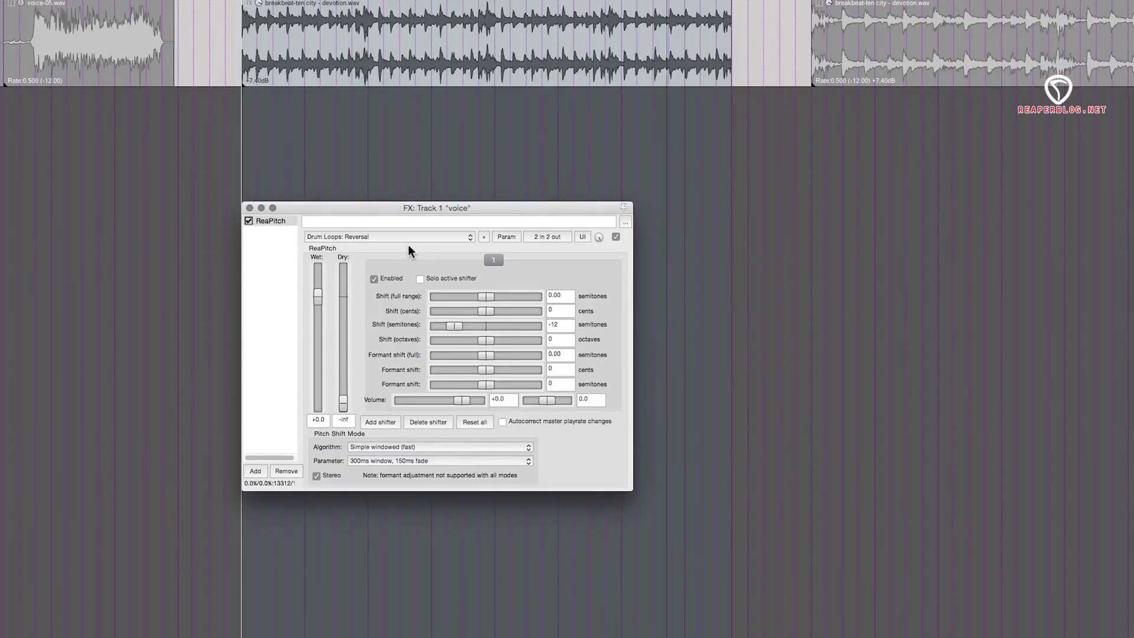
left_click(409, 236)
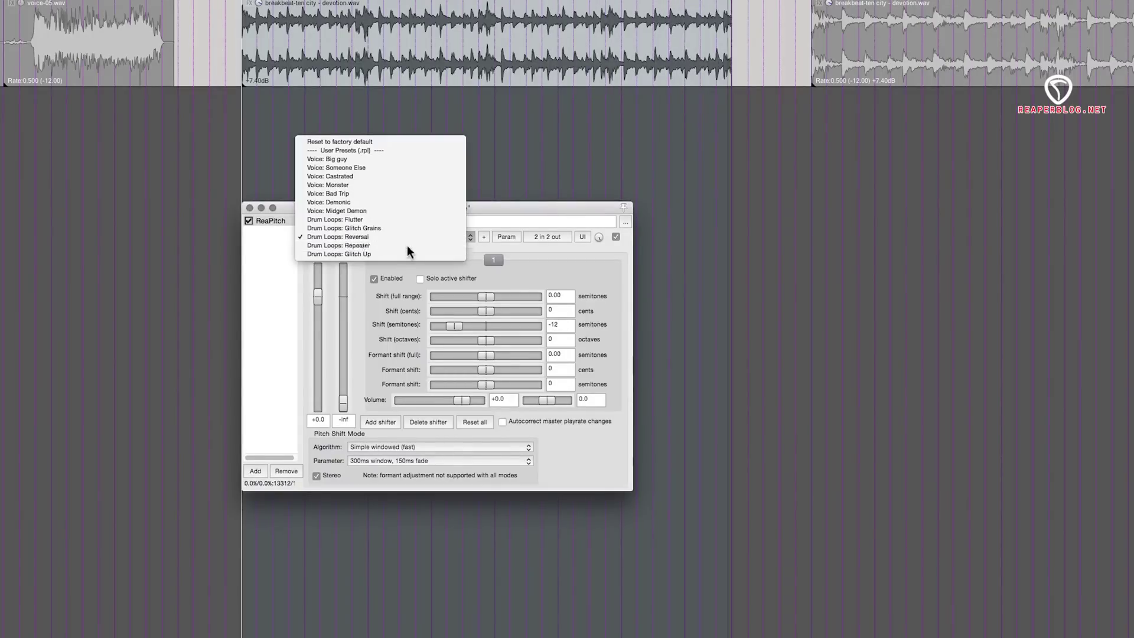
left_click(407, 245)
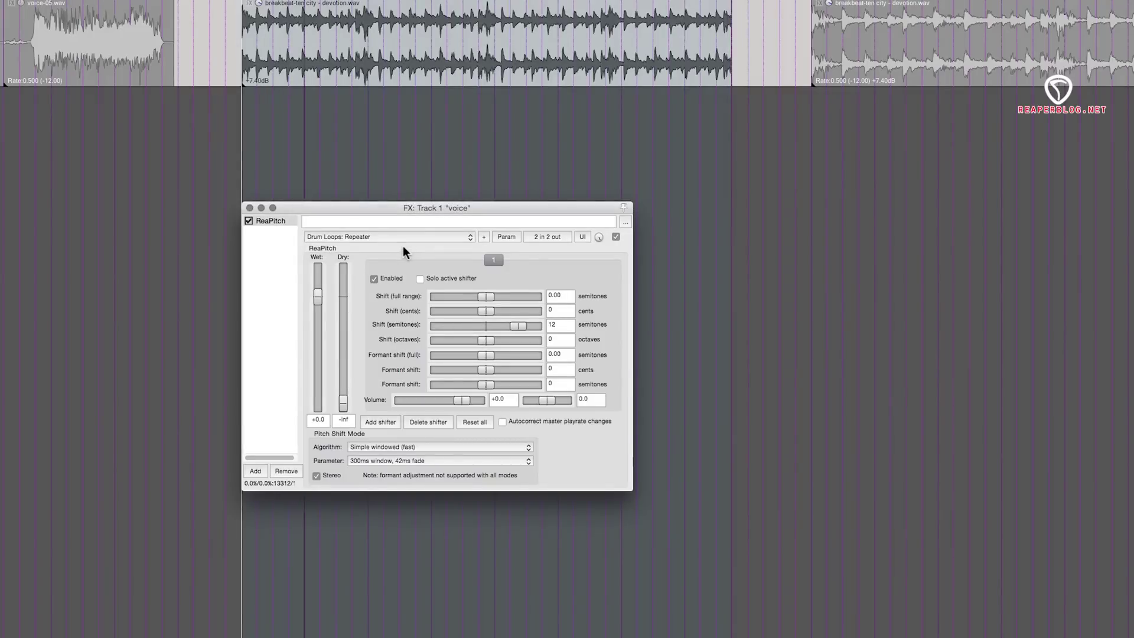
left_click(401, 237)
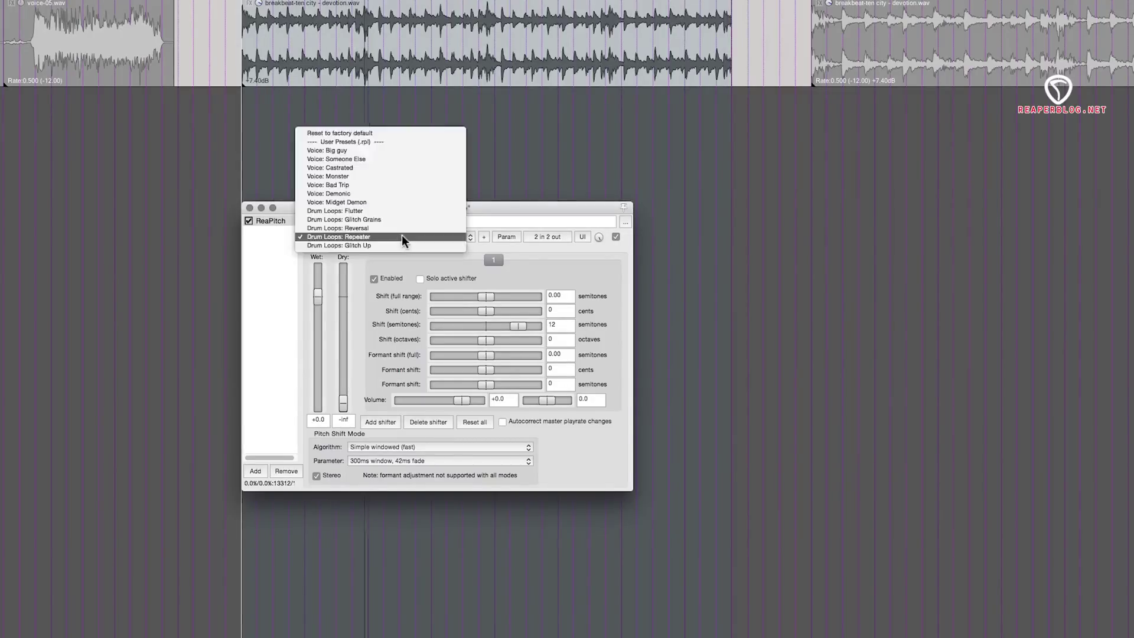
left_click(396, 245)
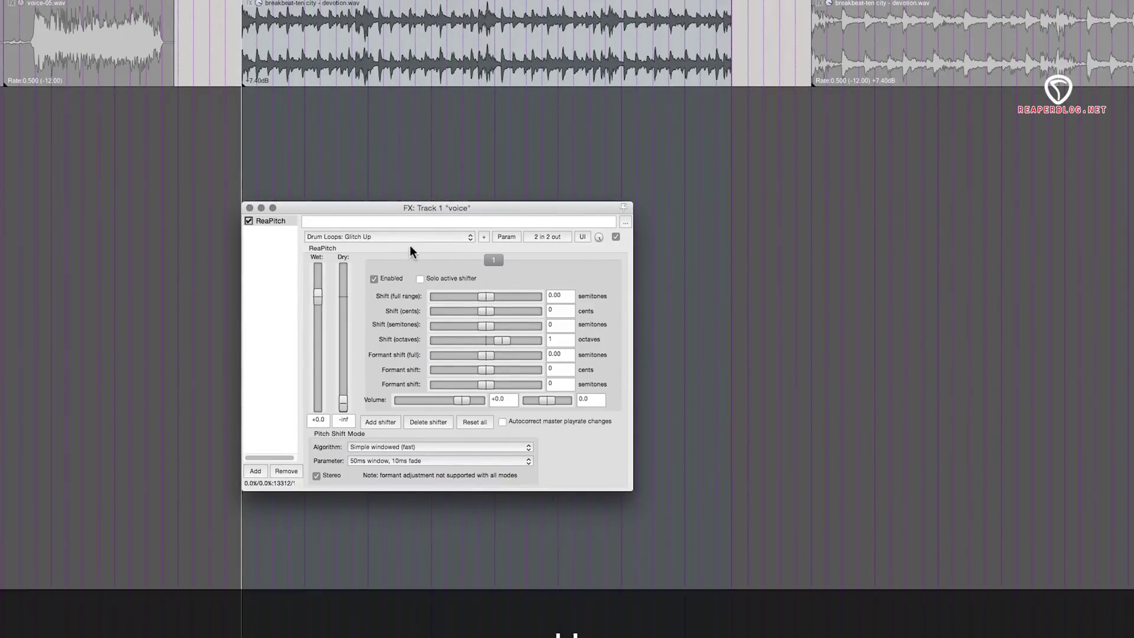
left_click_drag(409, 205, 438, 166)
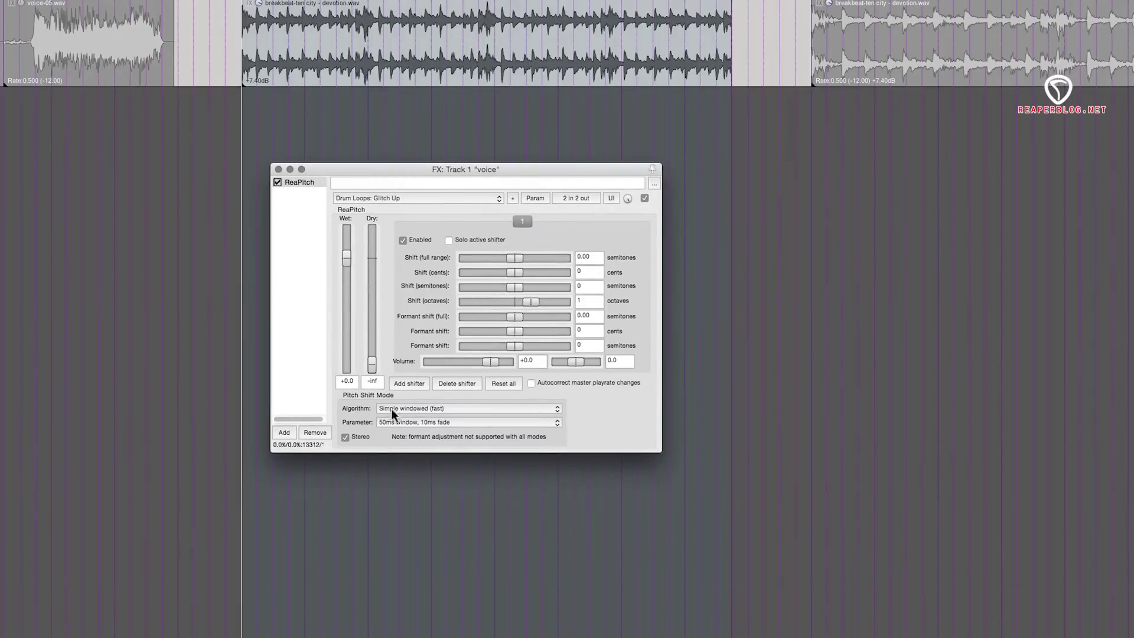
left_click(436, 423)
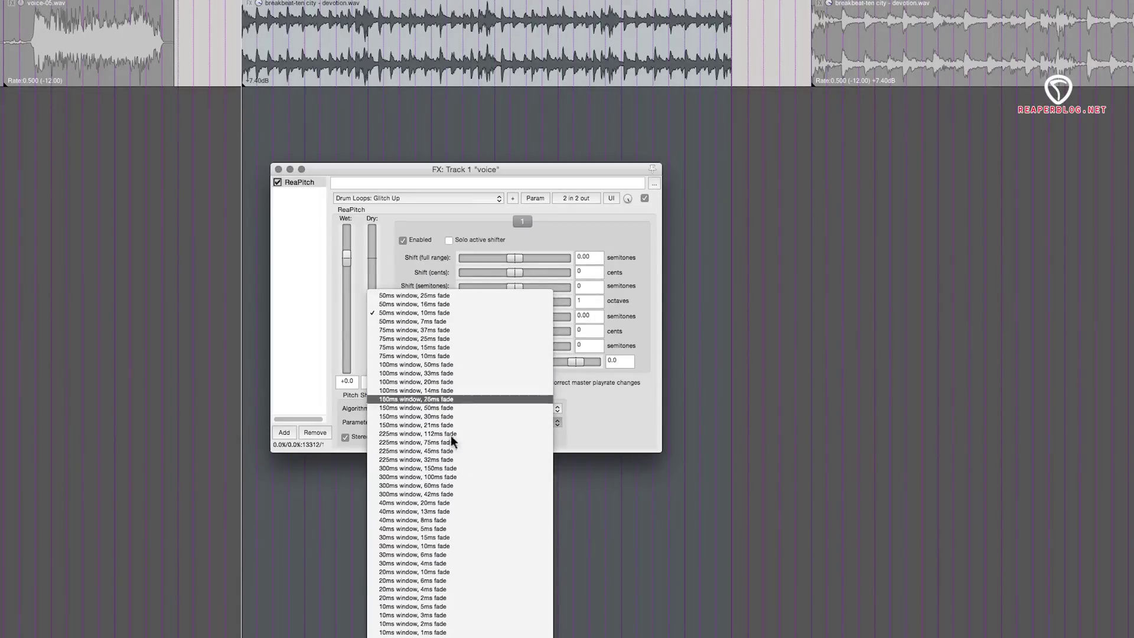
left_click(440, 494)
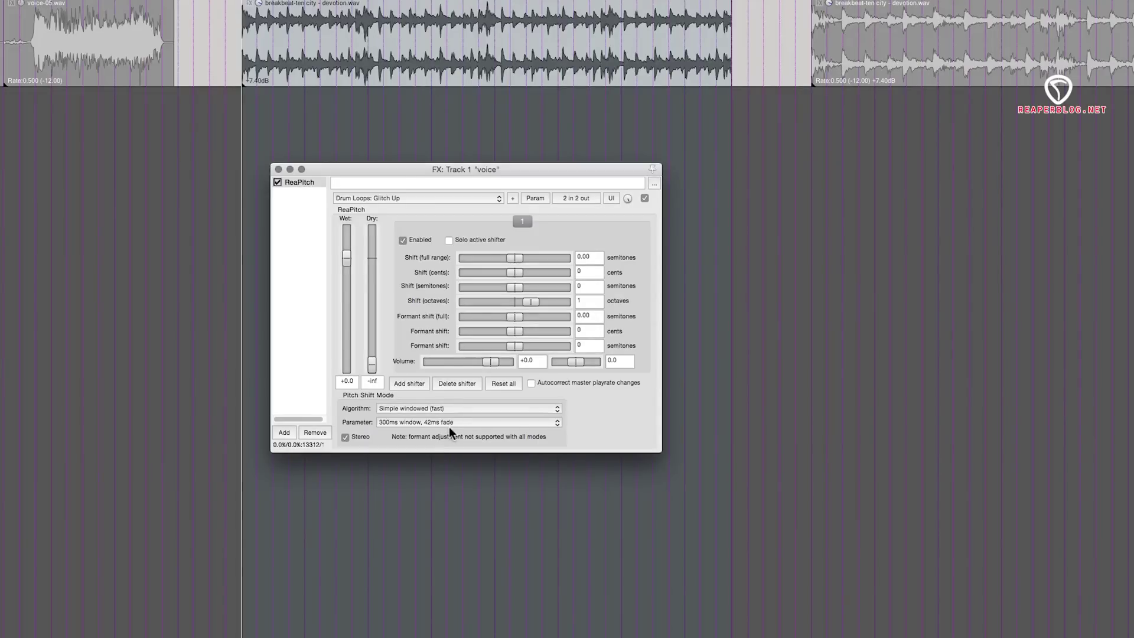
key("space")
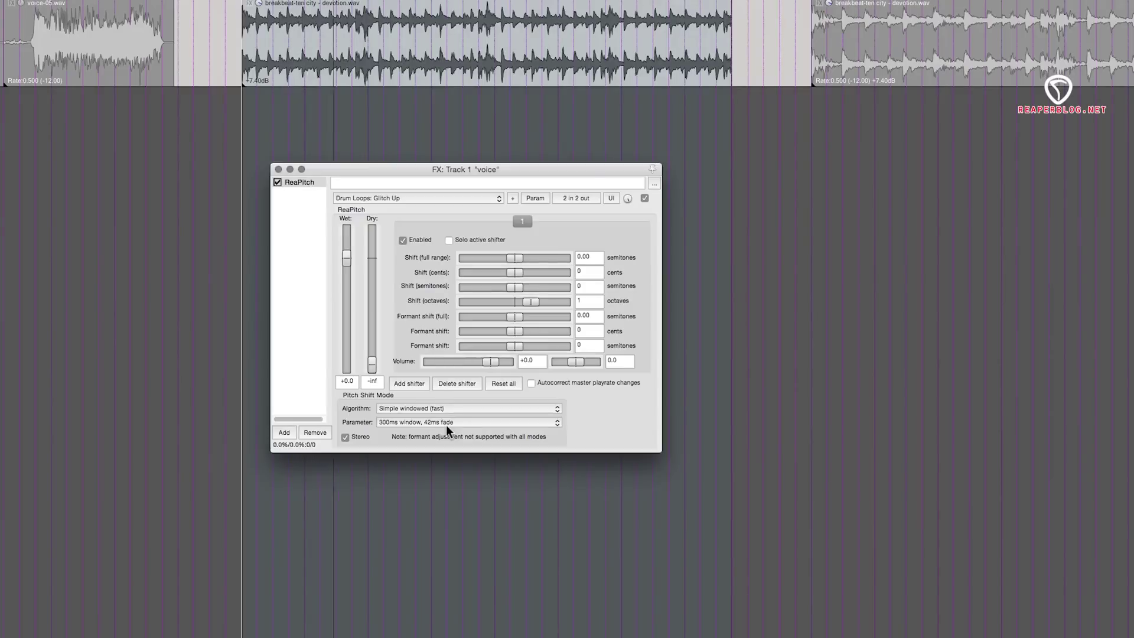
left_click(448, 421)
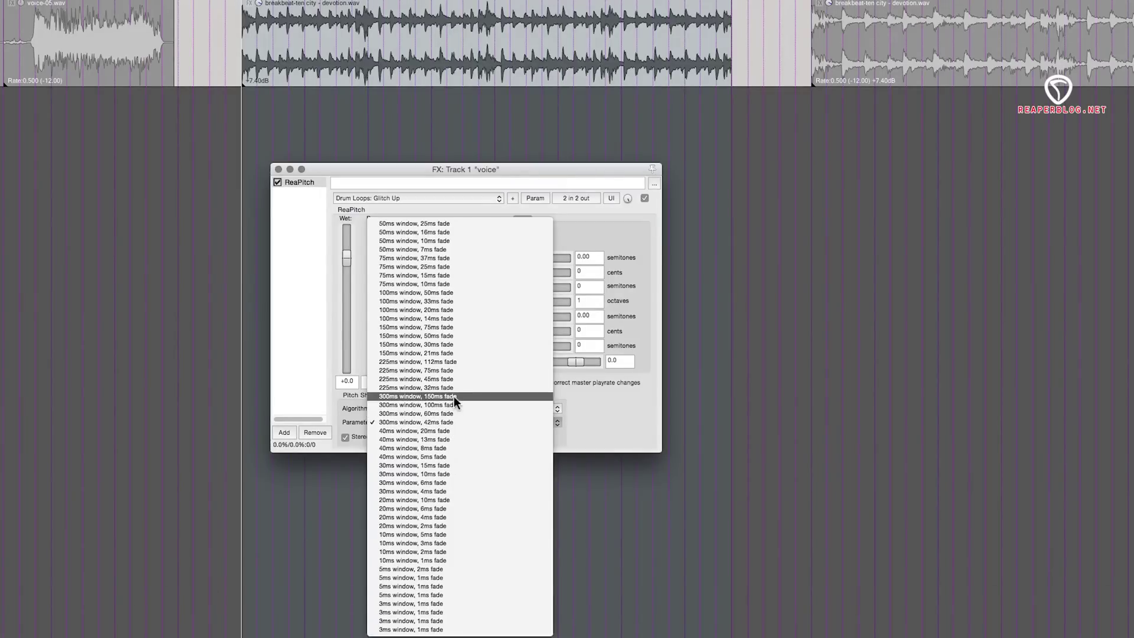
left_click(454, 395)
key("space")
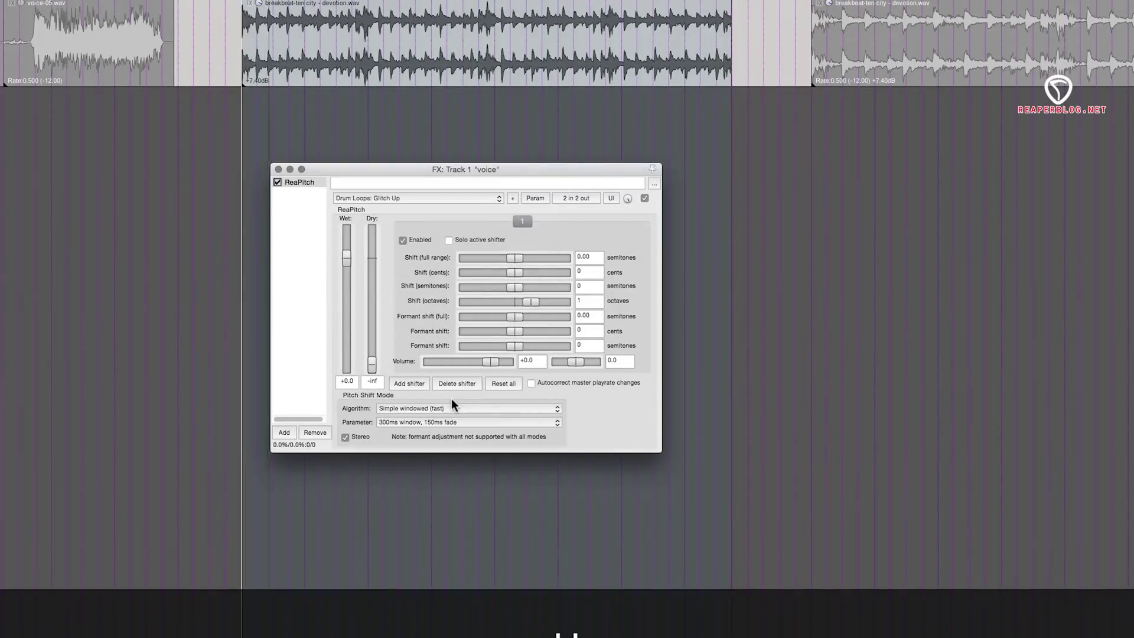
left_click(442, 418)
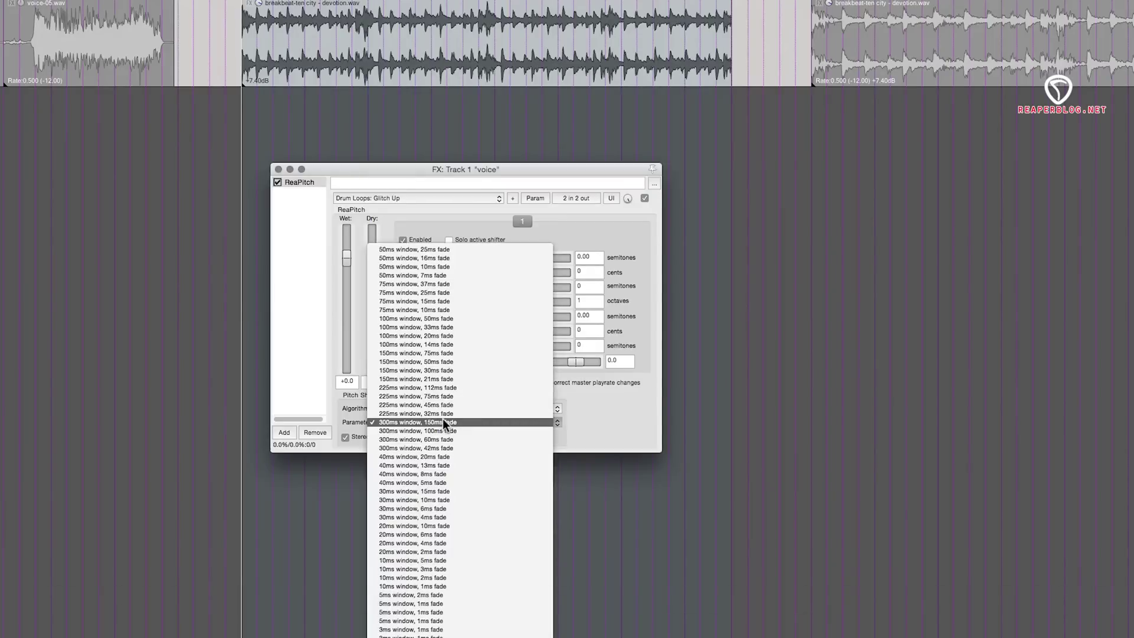
left_click(449, 353)
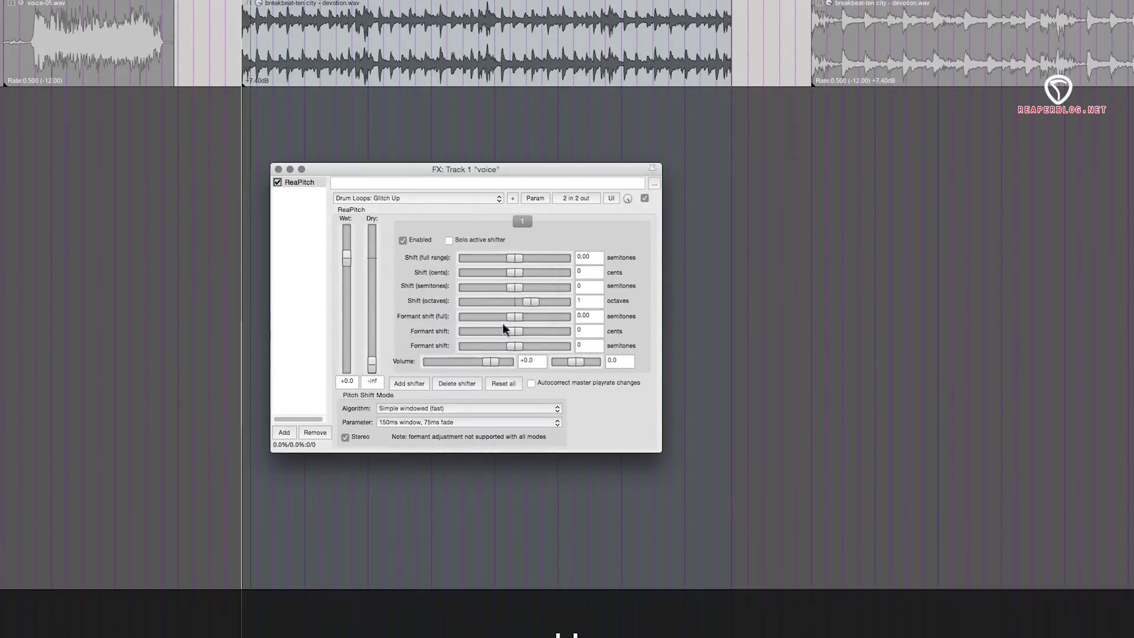
left_click_drag(516, 304, 496, 304)
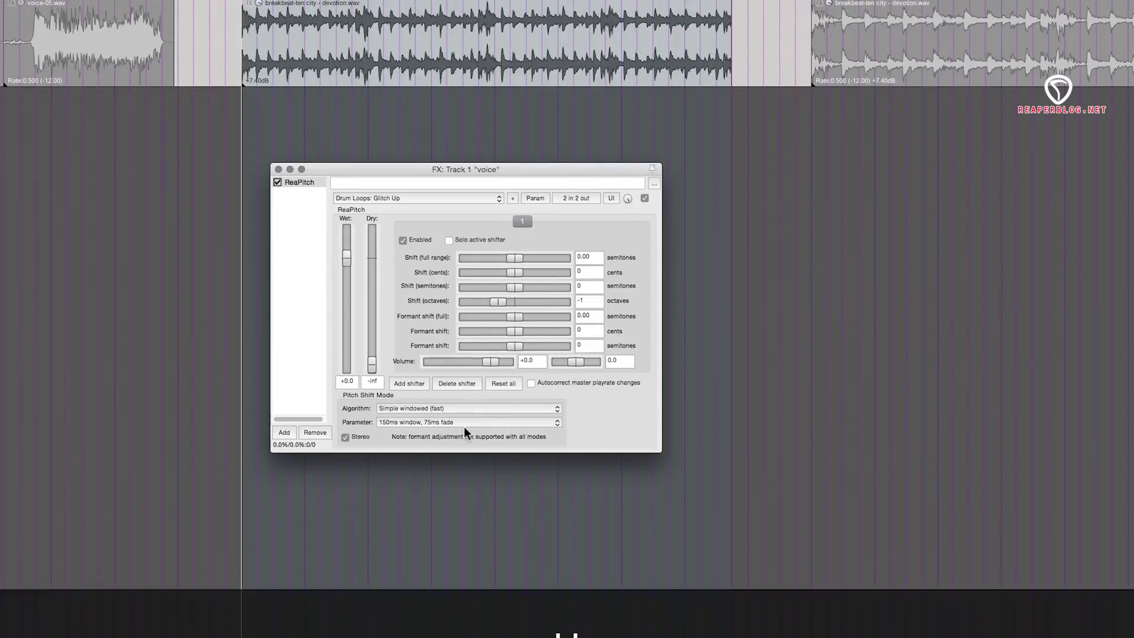
left_click(425, 198)
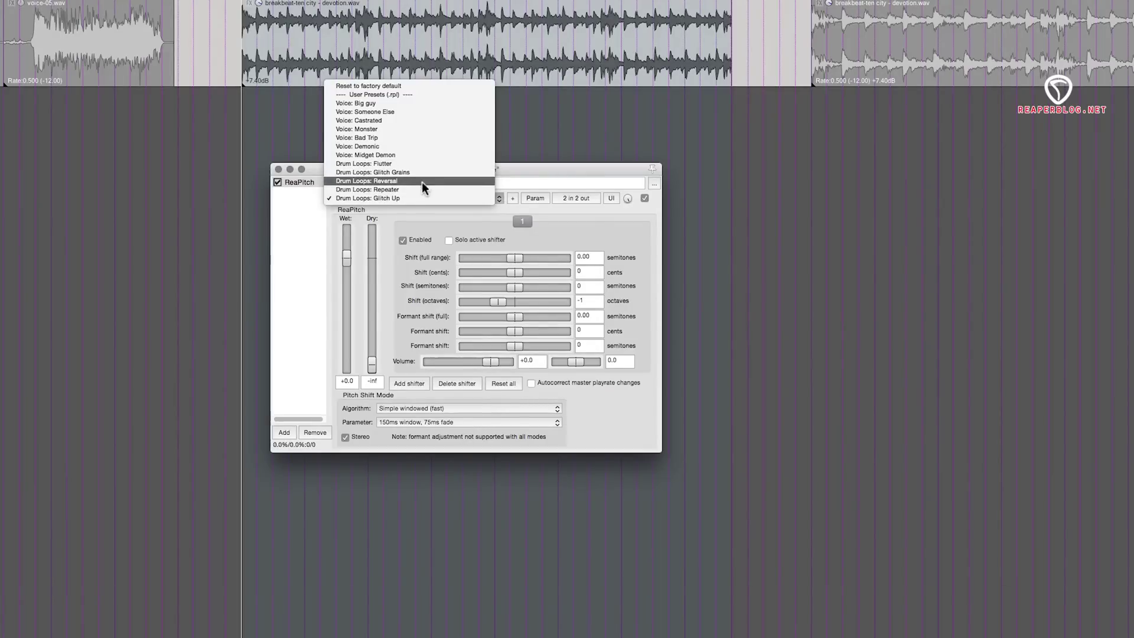
left_click(414, 198)
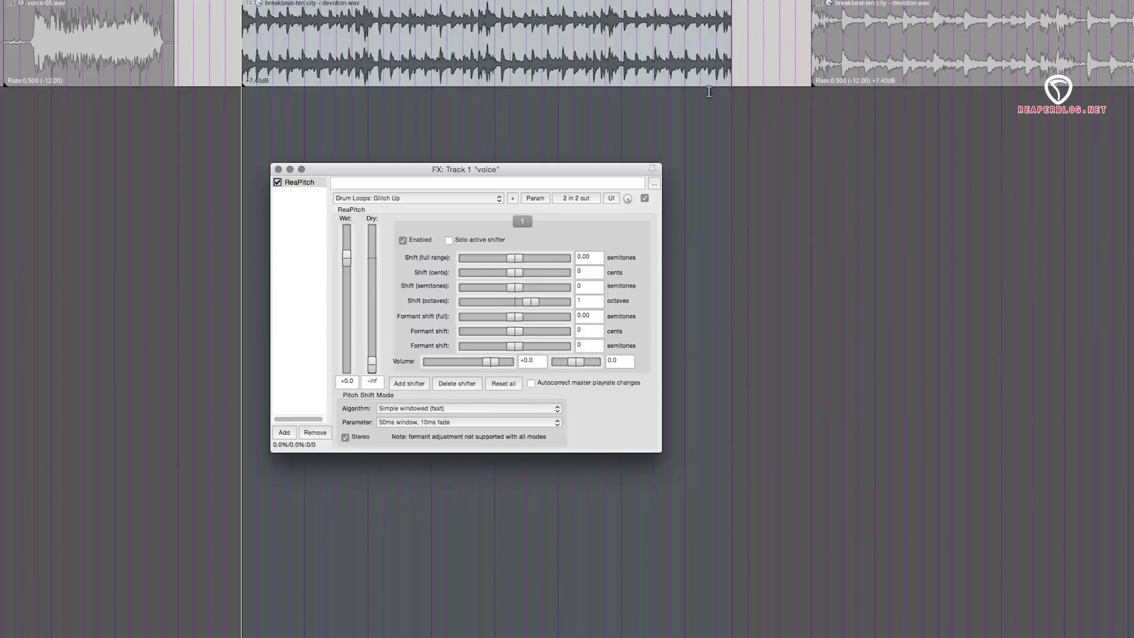
scroll(709, 91, "right", 5)
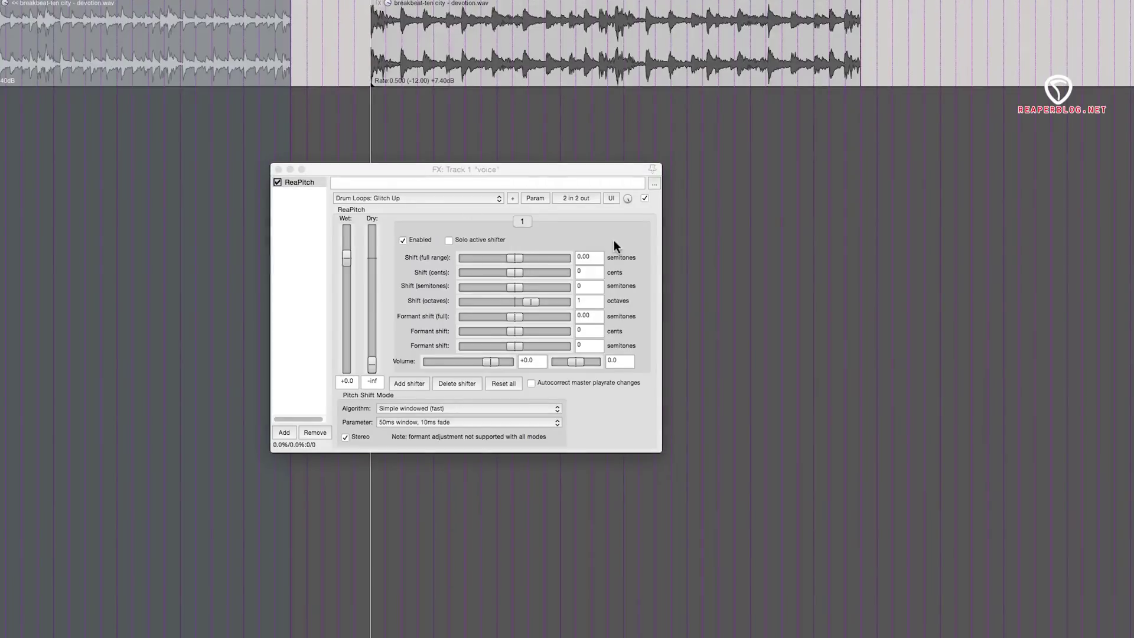
Compare against the dry voice, then try a 50ms window with 25ms fade
left_click(644, 197)
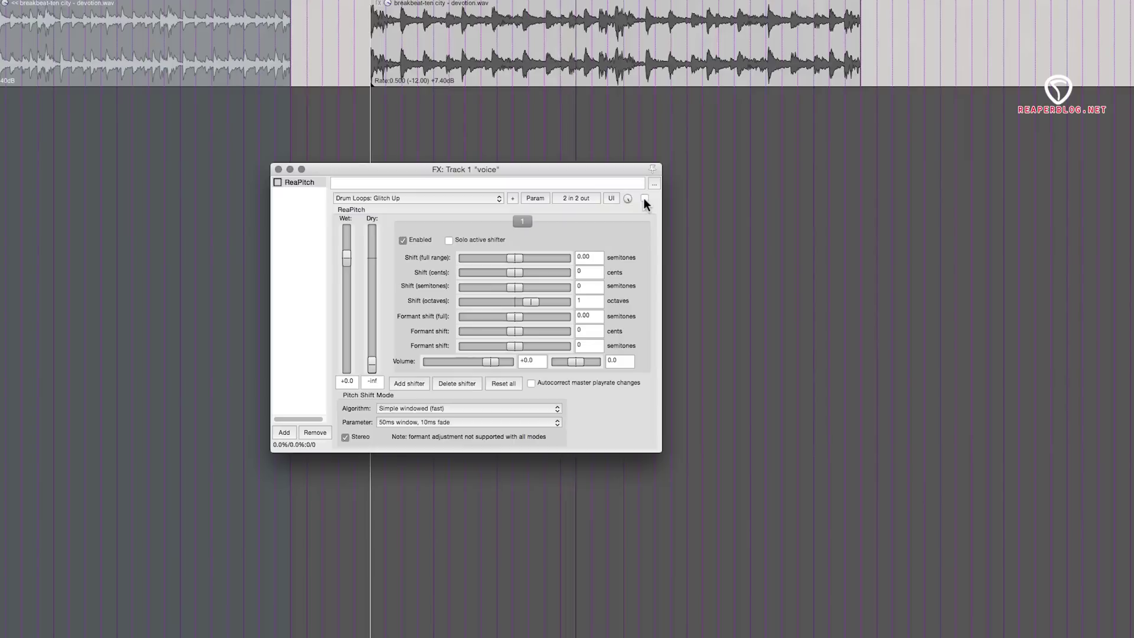
left_click(645, 199)
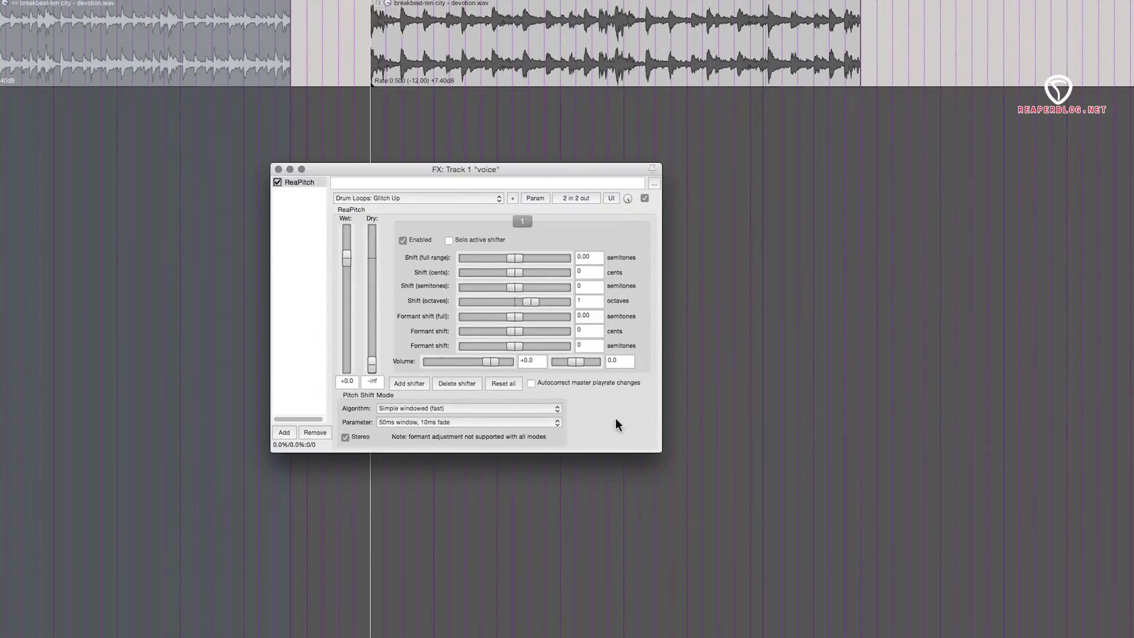
left_click(474, 421)
left_click(469, 407)
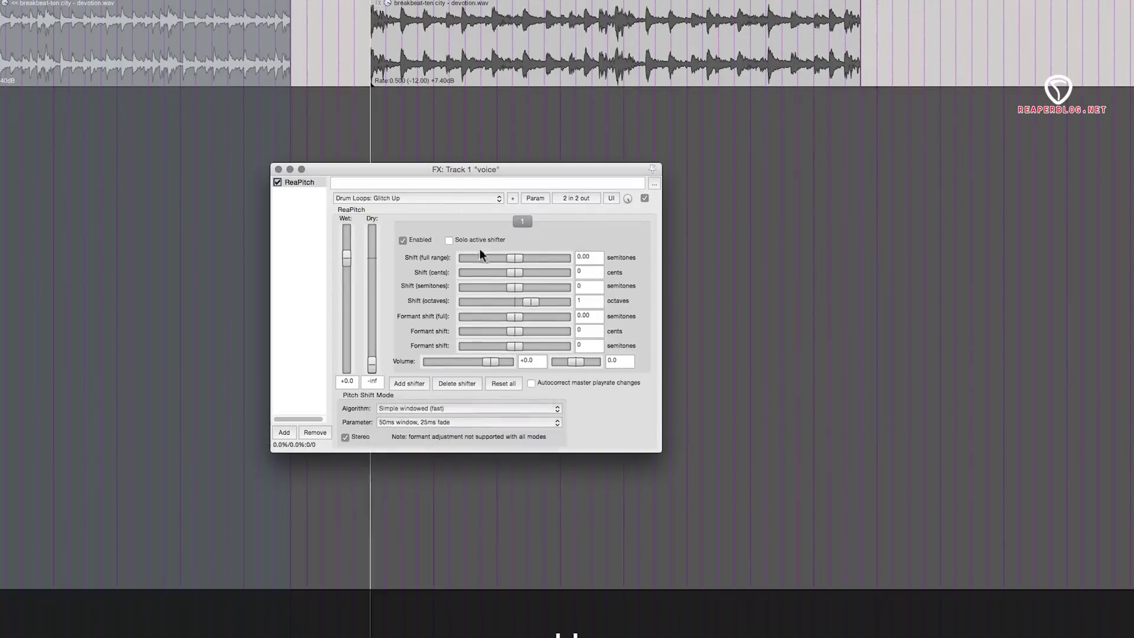
left_click(429, 146)
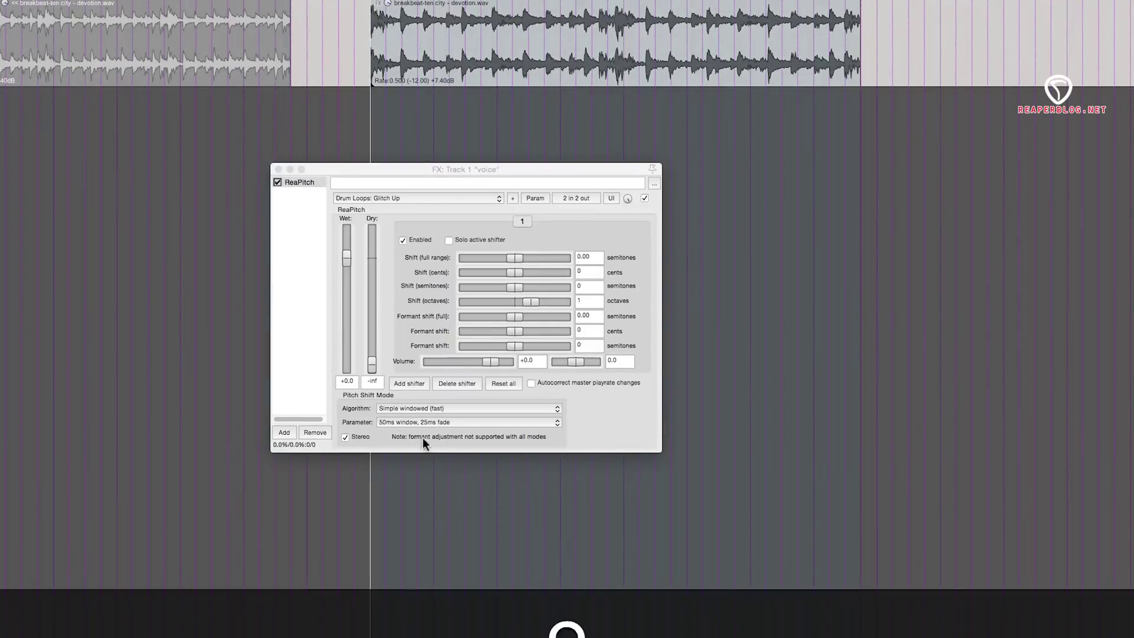
left_click(430, 420)
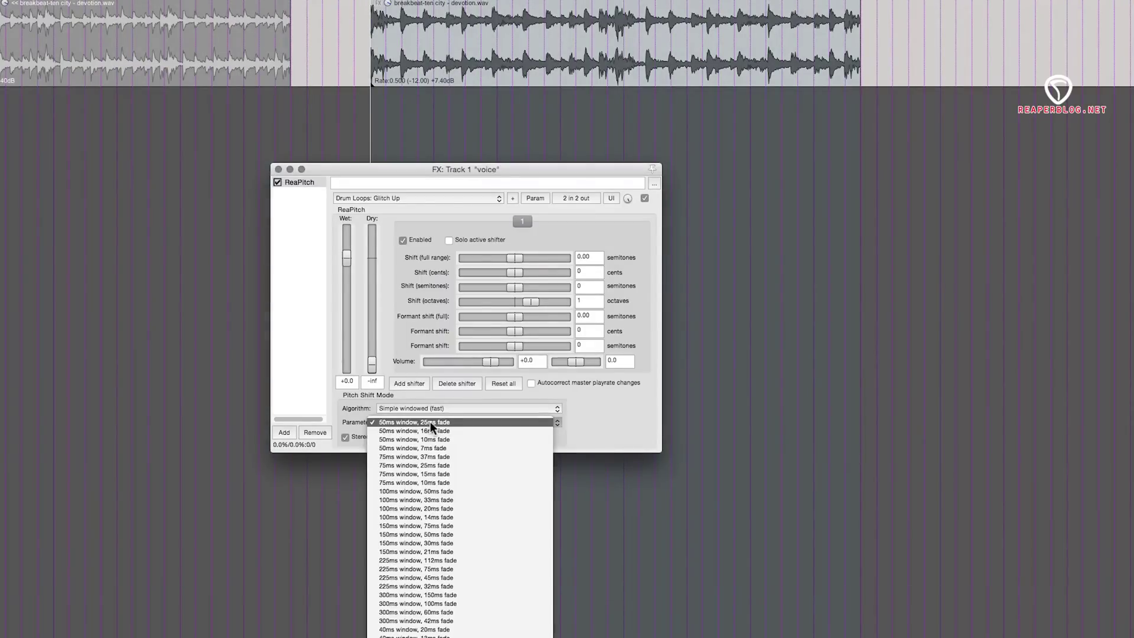
left_click(430, 422)
Audition 50ms windows with 16, 10 and 7ms fades, then 75ms with 37 and 25ms fades
left_click(431, 421)
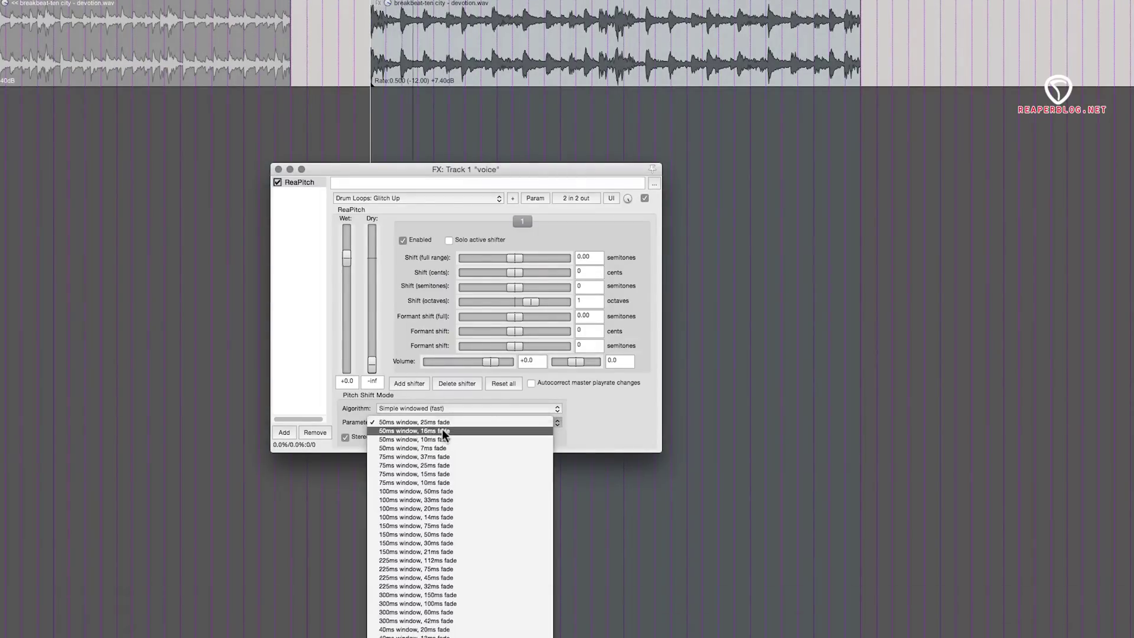
left_click(484, 432)
left_click(456, 422)
left_click(458, 428)
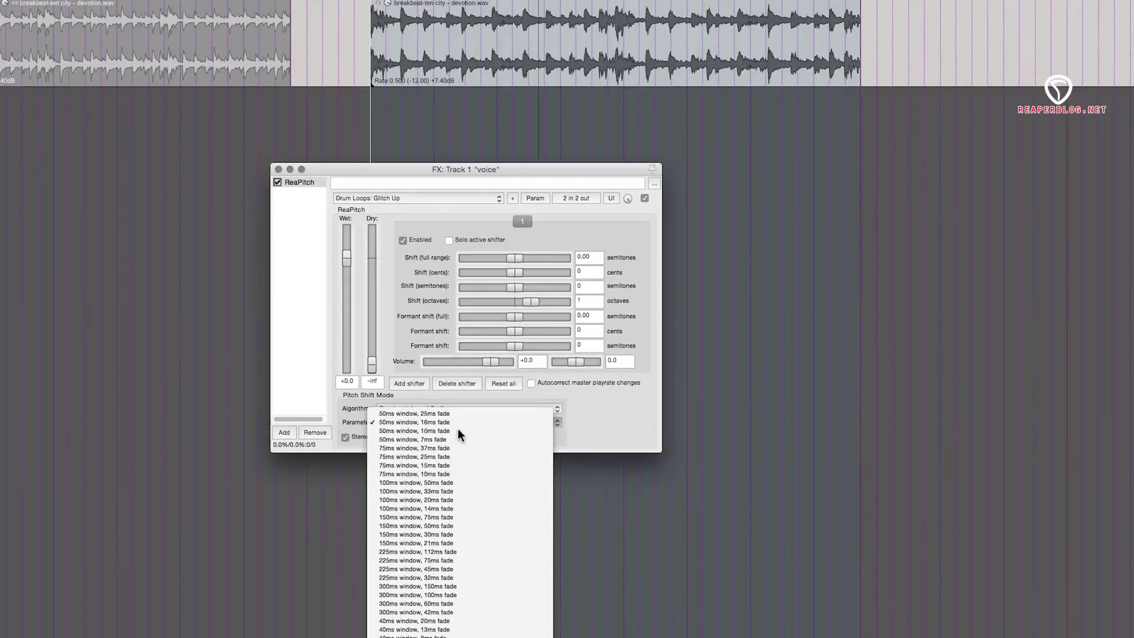
left_click(456, 420)
left_click(458, 429)
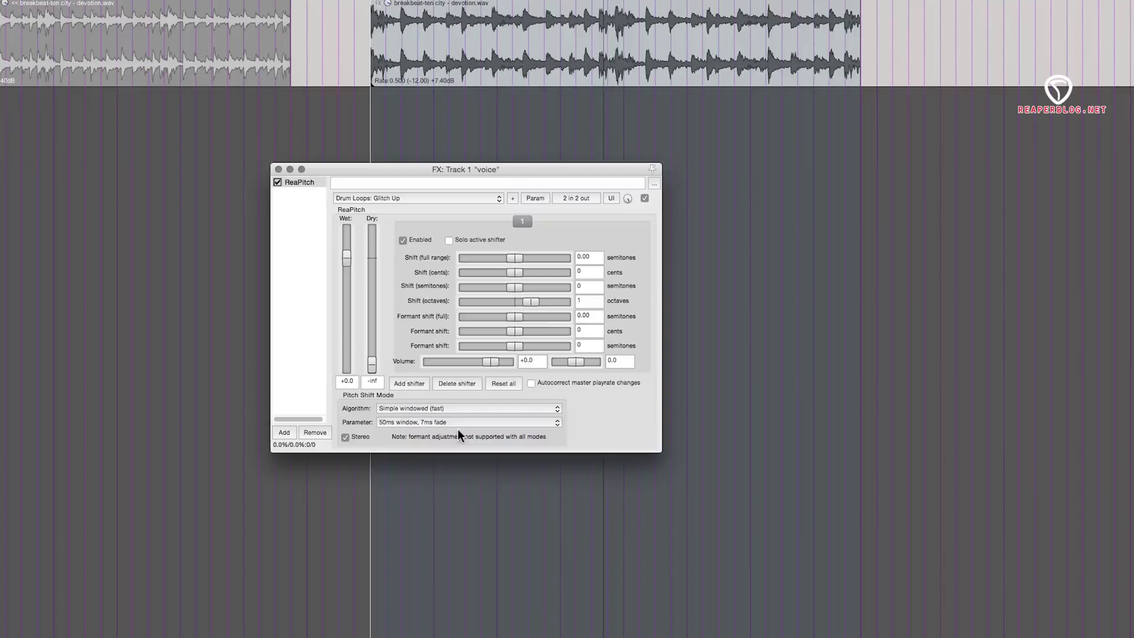
left_click(460, 420)
left_click(460, 430)
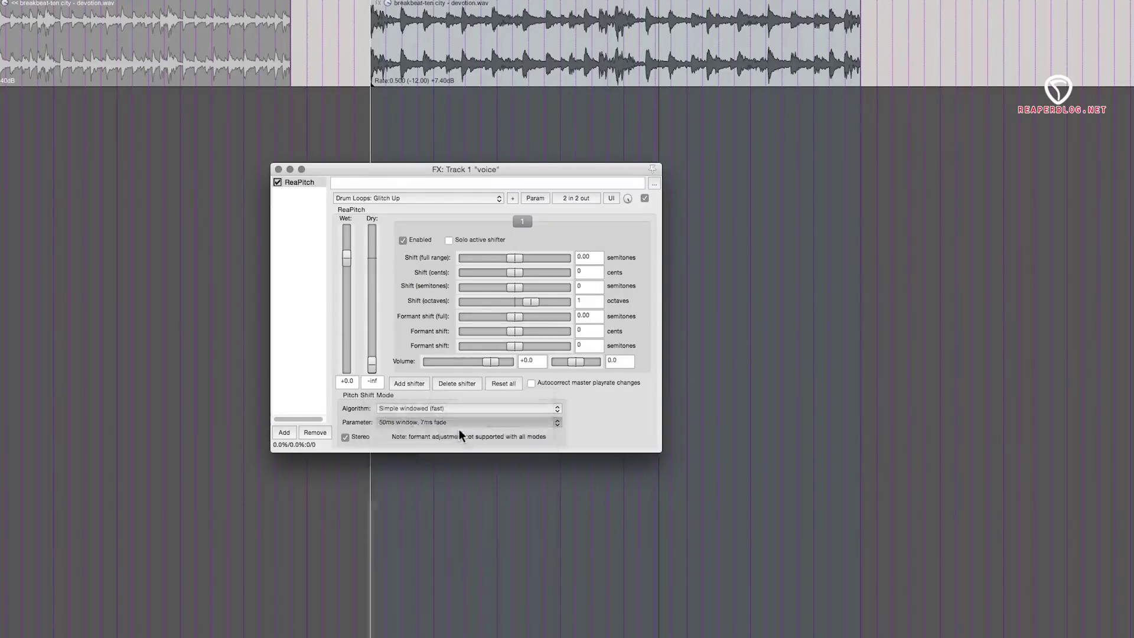
left_click(456, 420)
left_click(456, 430)
left_click(456, 420)
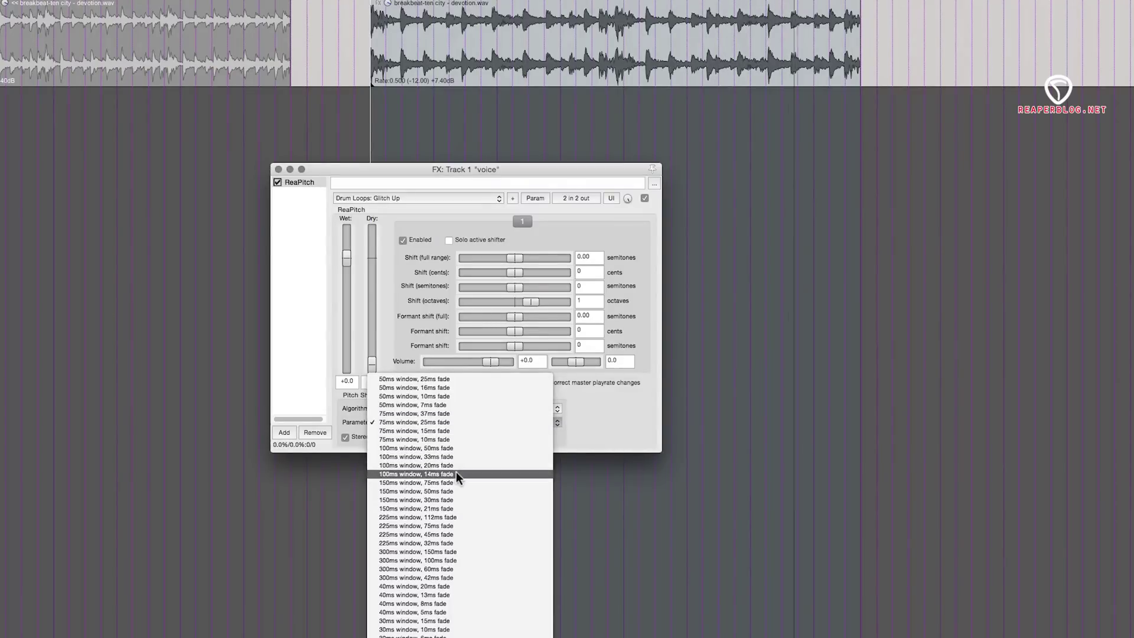
Try a 100ms/14ms and 10ms/1ms window, then pick the 3ms window, 1ms fade
left_click(456, 473)
left_click(452, 420)
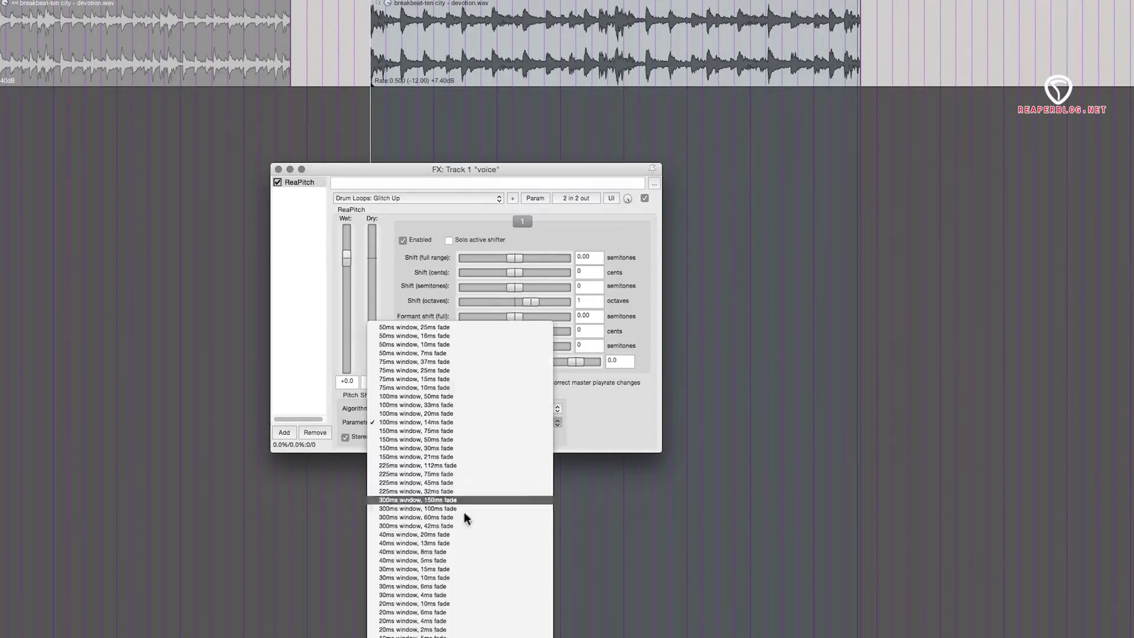
left_click(447, 633)
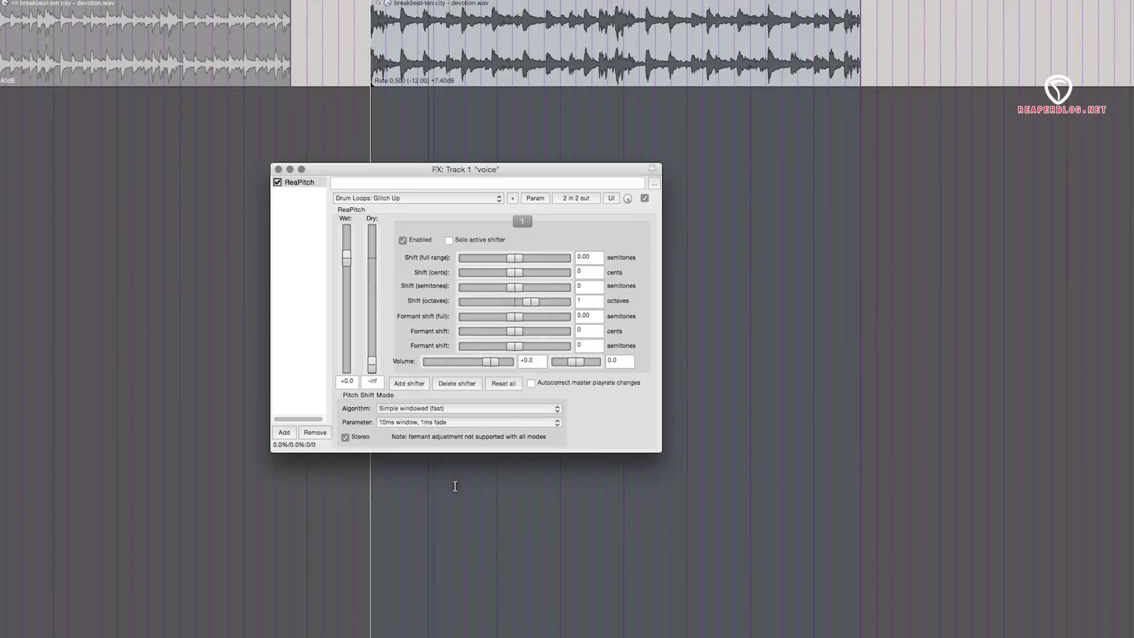
left_click(451, 421)
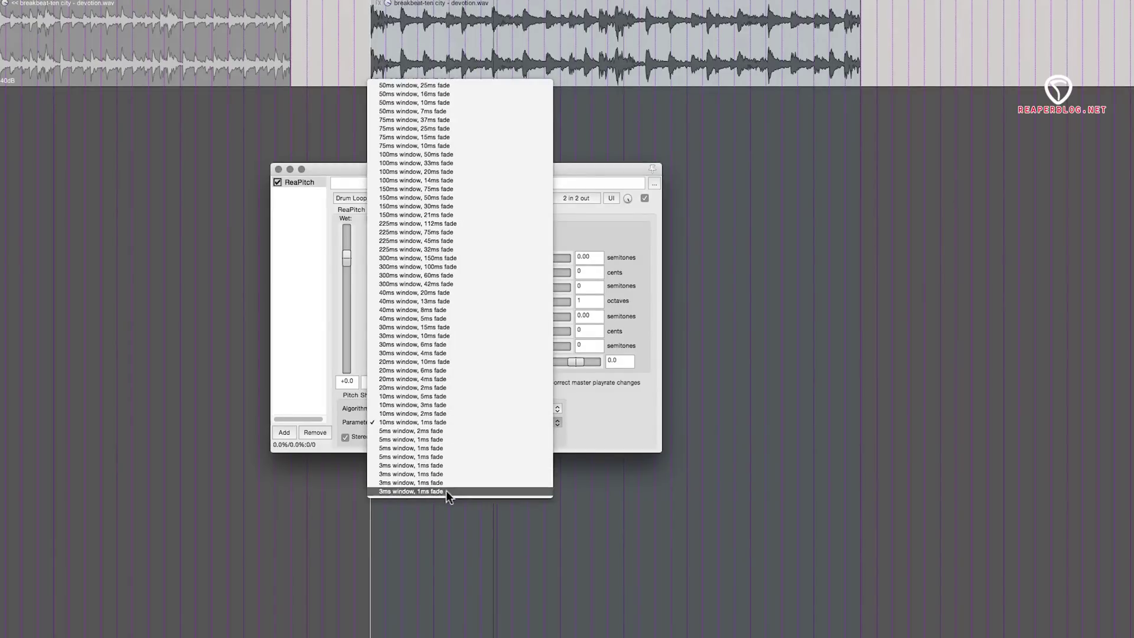
left_click(445, 490)
left_click(452, 418)
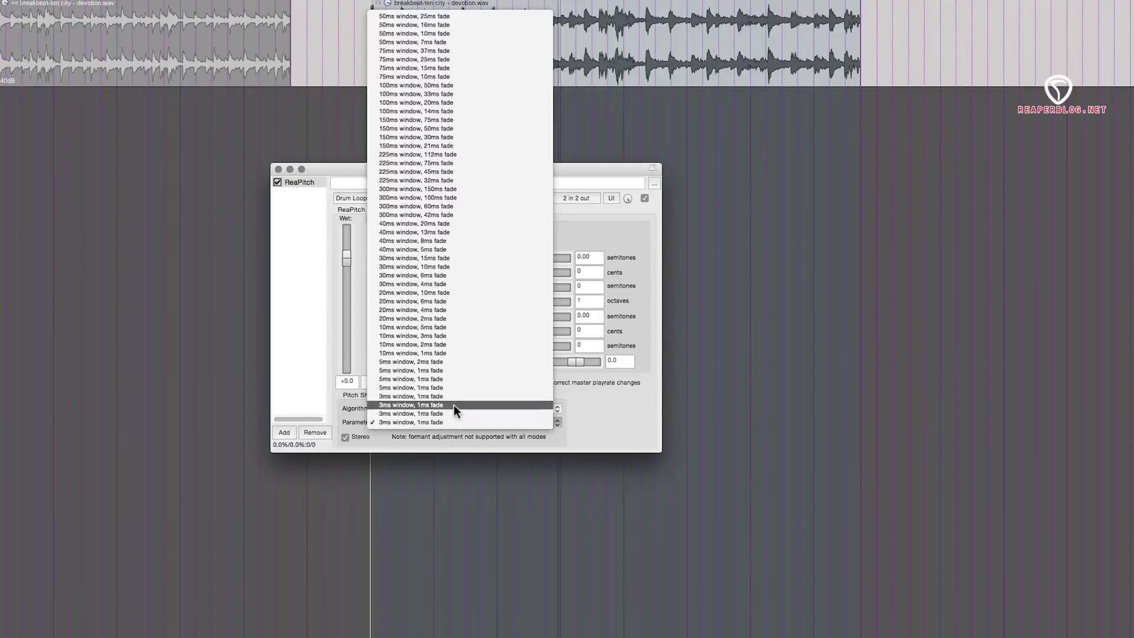
left_click(454, 405)
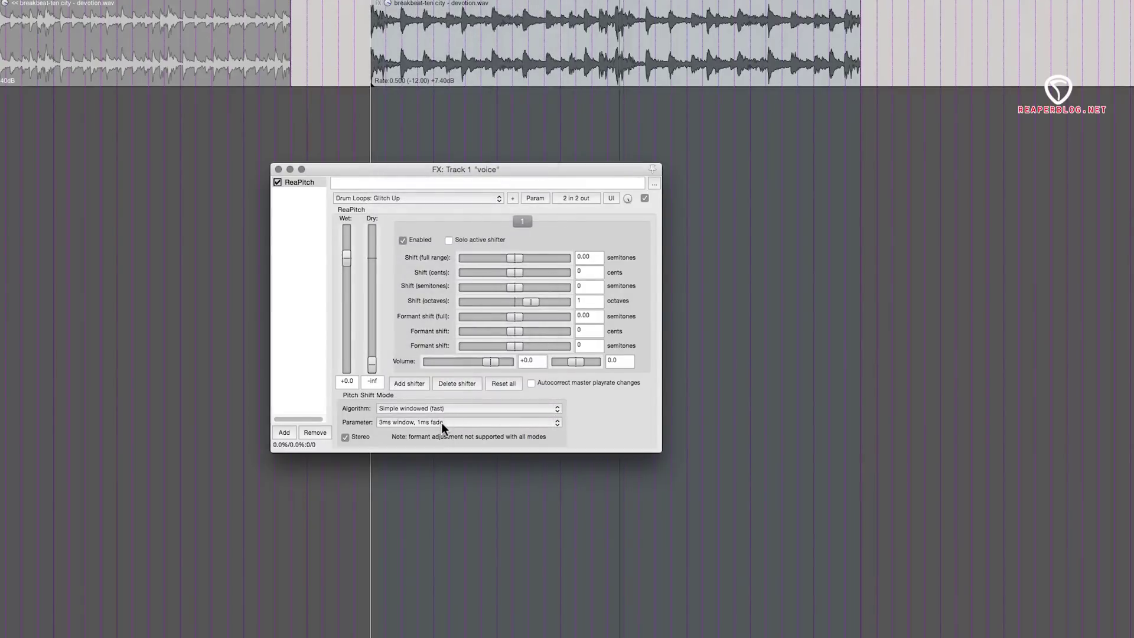
Test 5ms windows with 1ms and 2ms fades, return to 3ms/1ms, and stop playback
left_click(442, 422)
left_click(448, 413)
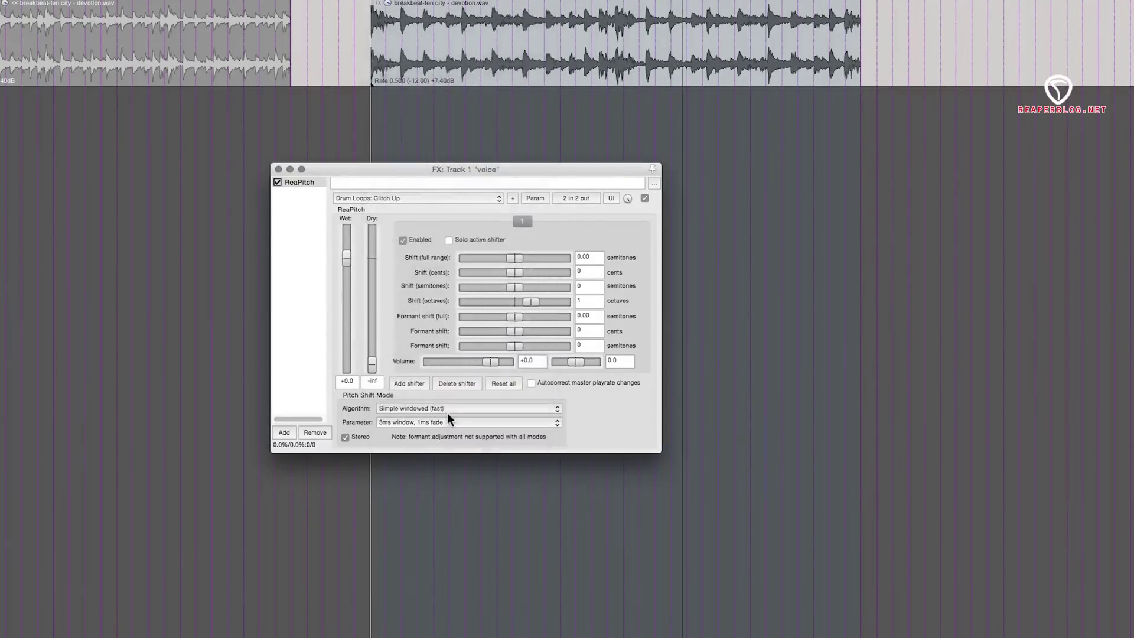
left_click(440, 420)
left_click(444, 405)
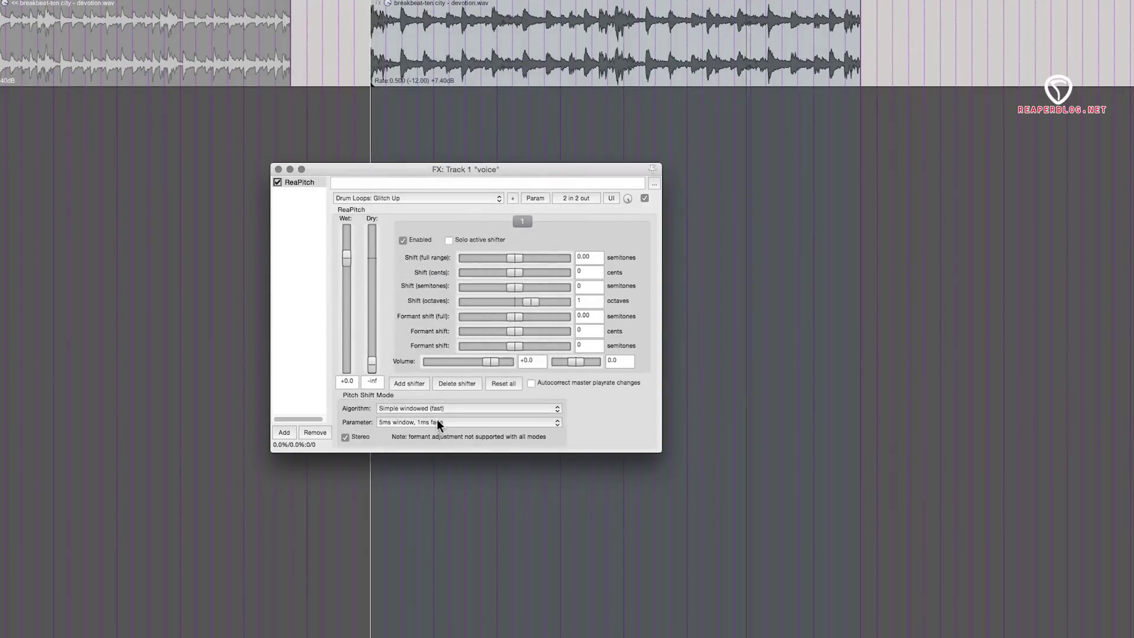
left_click(437, 420)
left_click(438, 405)
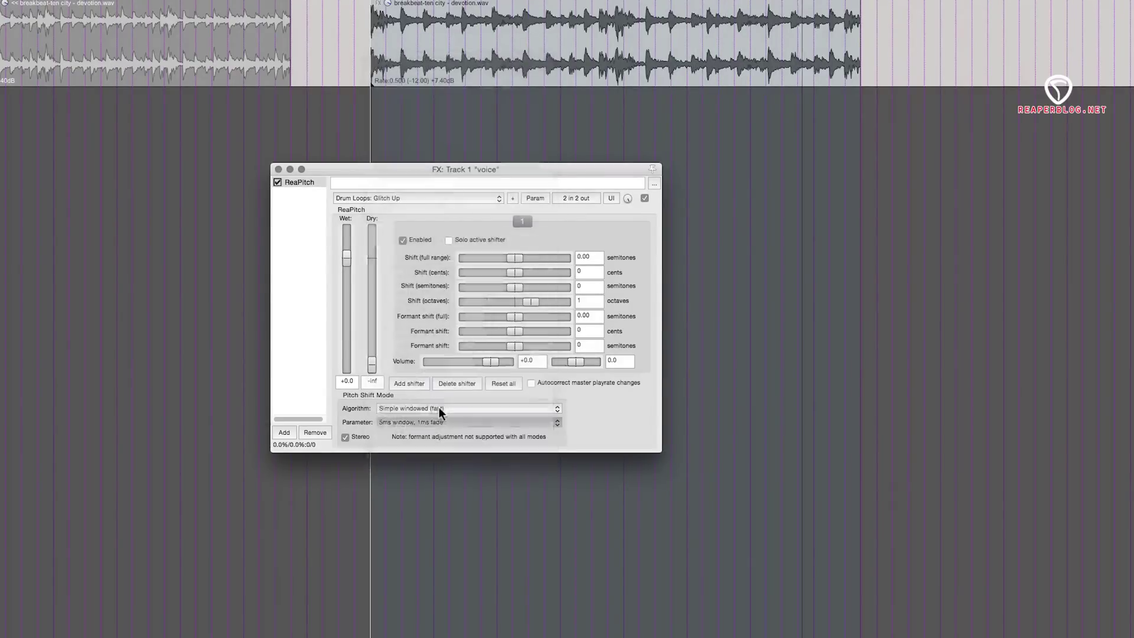
left_click(434, 422)
left_click(437, 469)
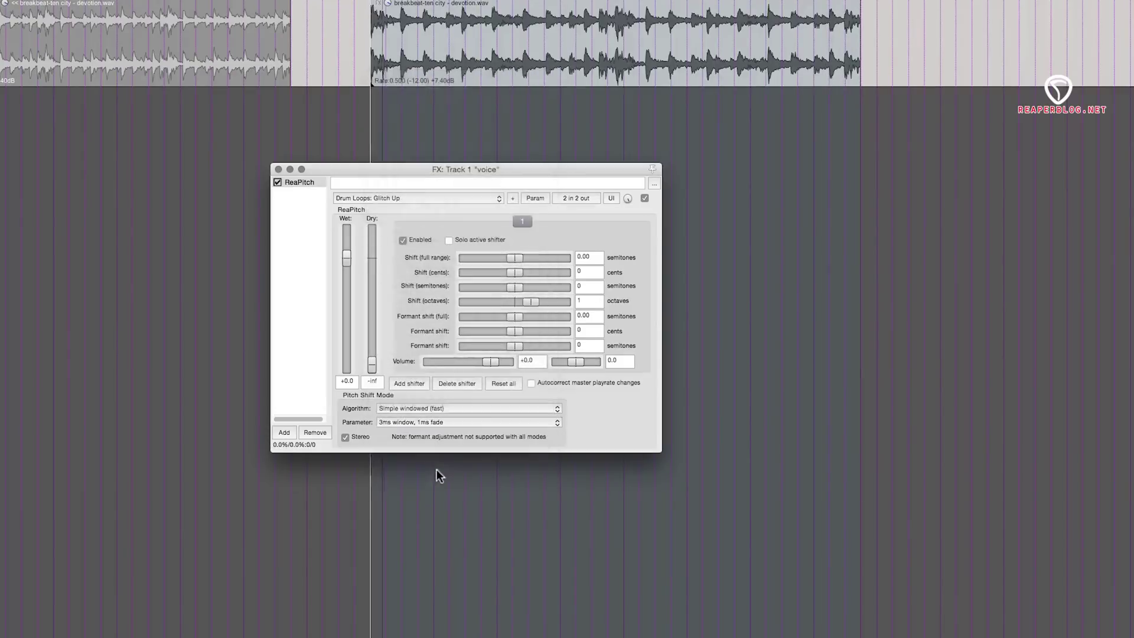
left_click(440, 421)
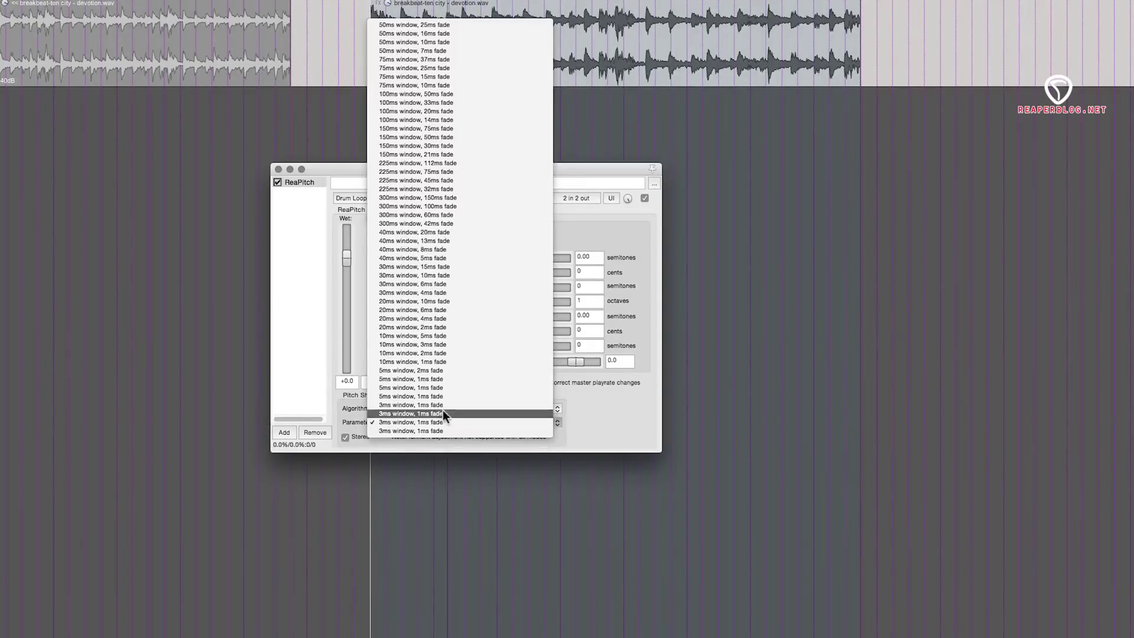
left_click(442, 413)
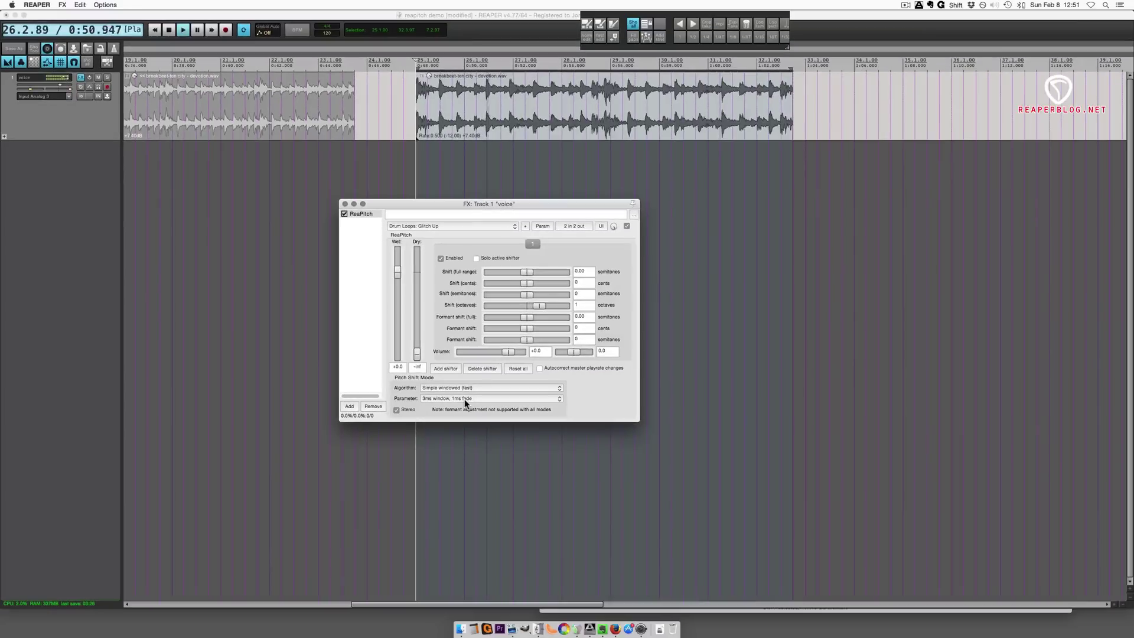
key("space")
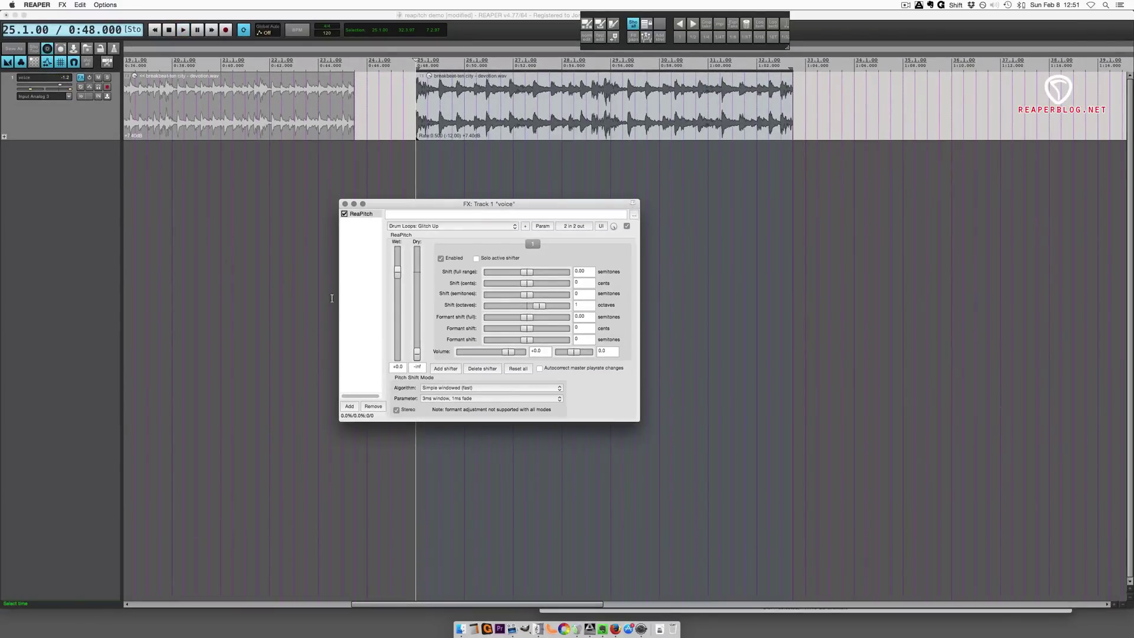
Add ReaEQ to the voice track and place it ahead of ReaPitch in the chain
right_click(81, 80)
mouse_move(135, 89)
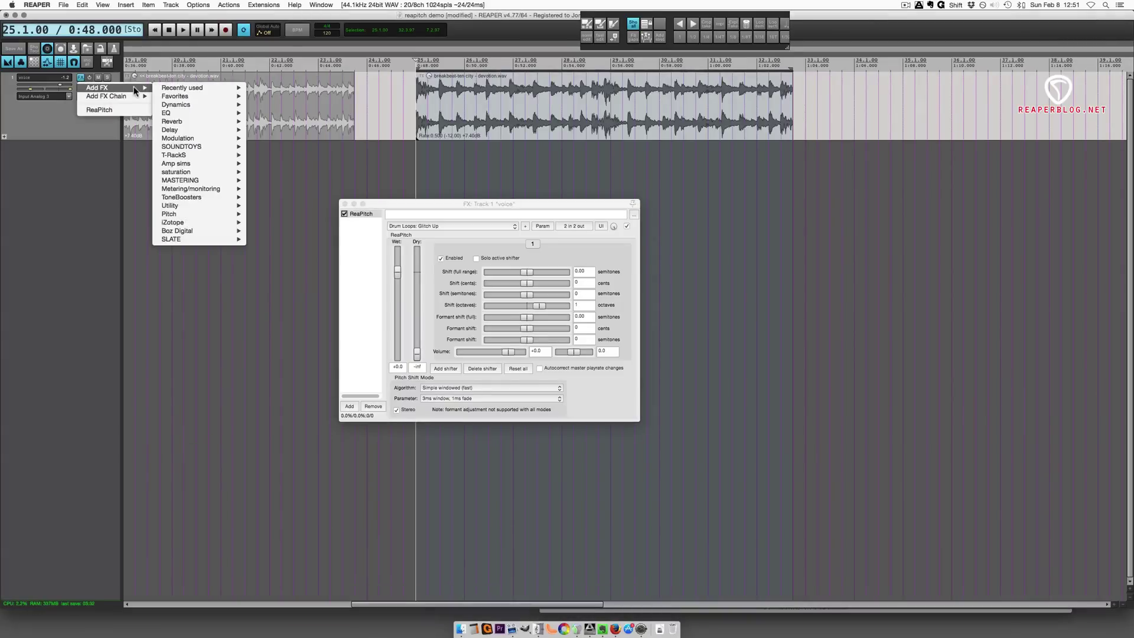
mouse_move(178, 112)
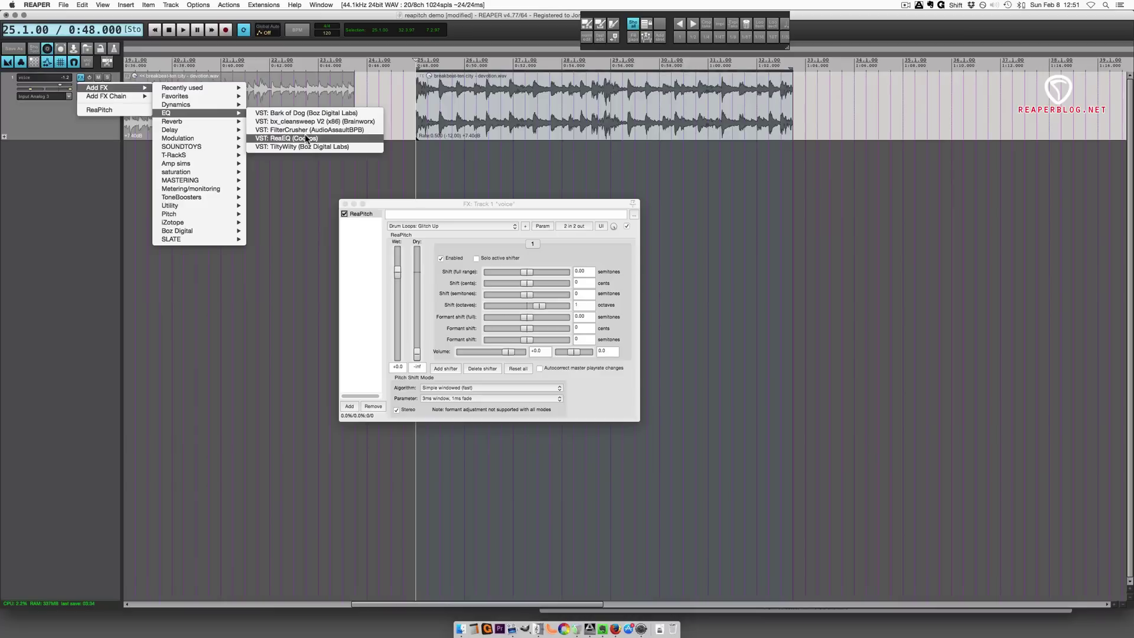
left_click(295, 132)
left_click_drag(367, 222, 374, 214)
left_click(218, 425)
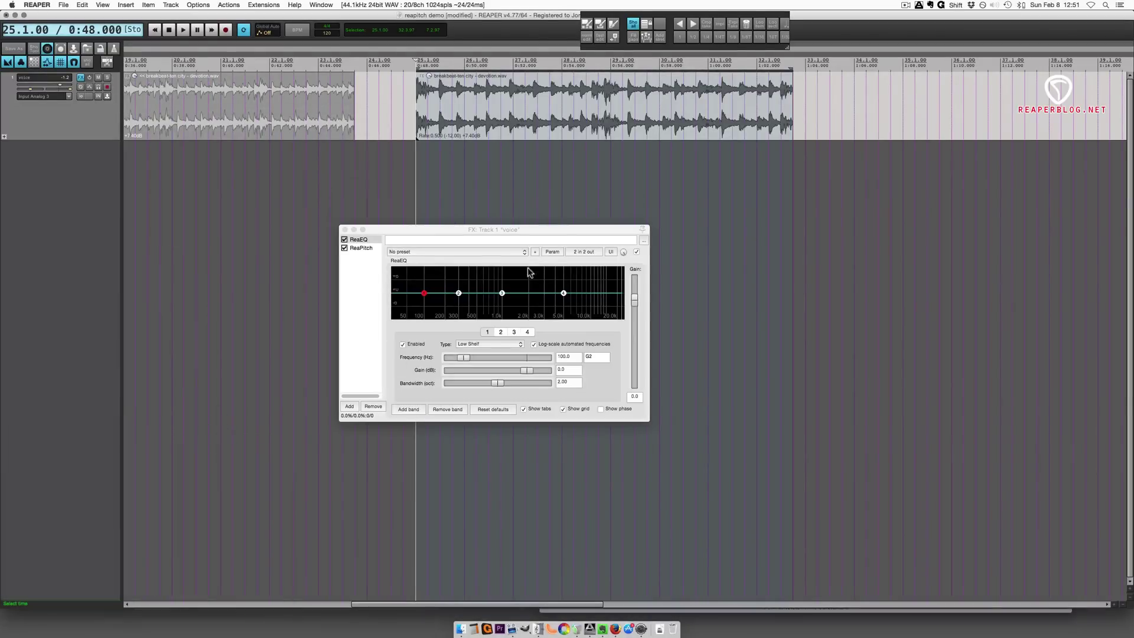
Pull down band 4's high shelf and make band 3 a low pass at about 333 Hz
left_click(563, 293)
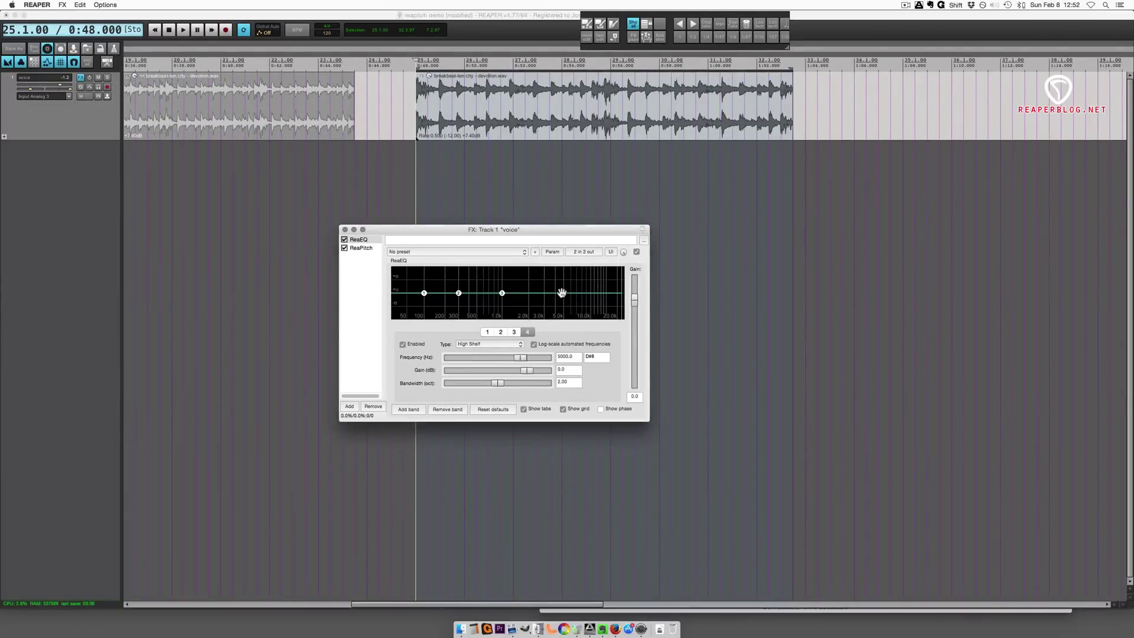
left_click_drag(563, 294, 499, 306)
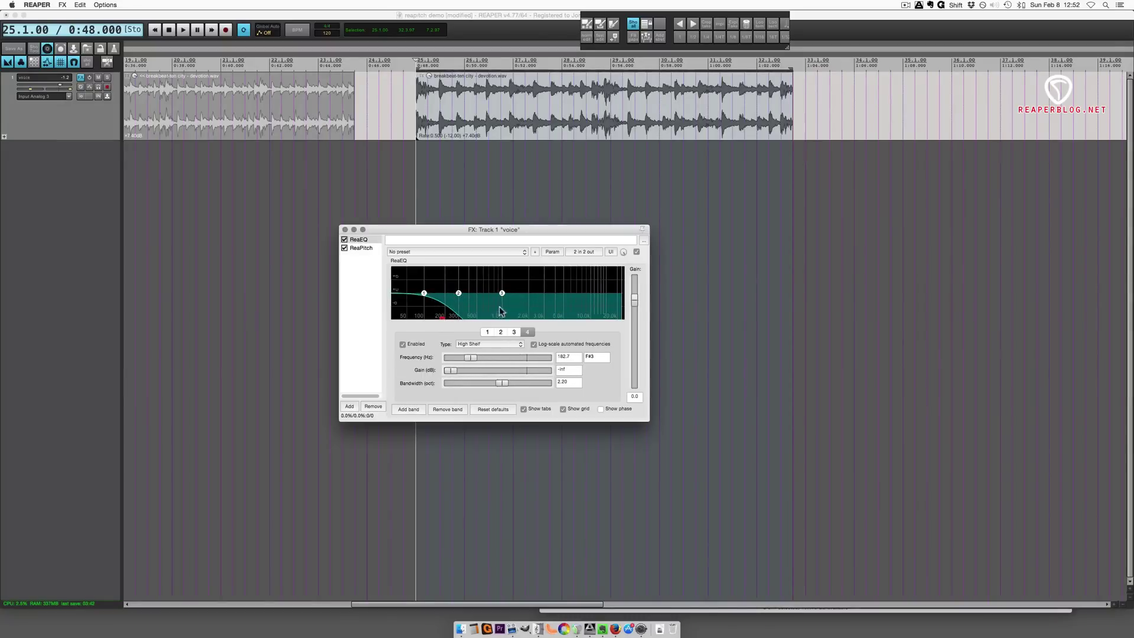
left_click(502, 293)
left_click(478, 345)
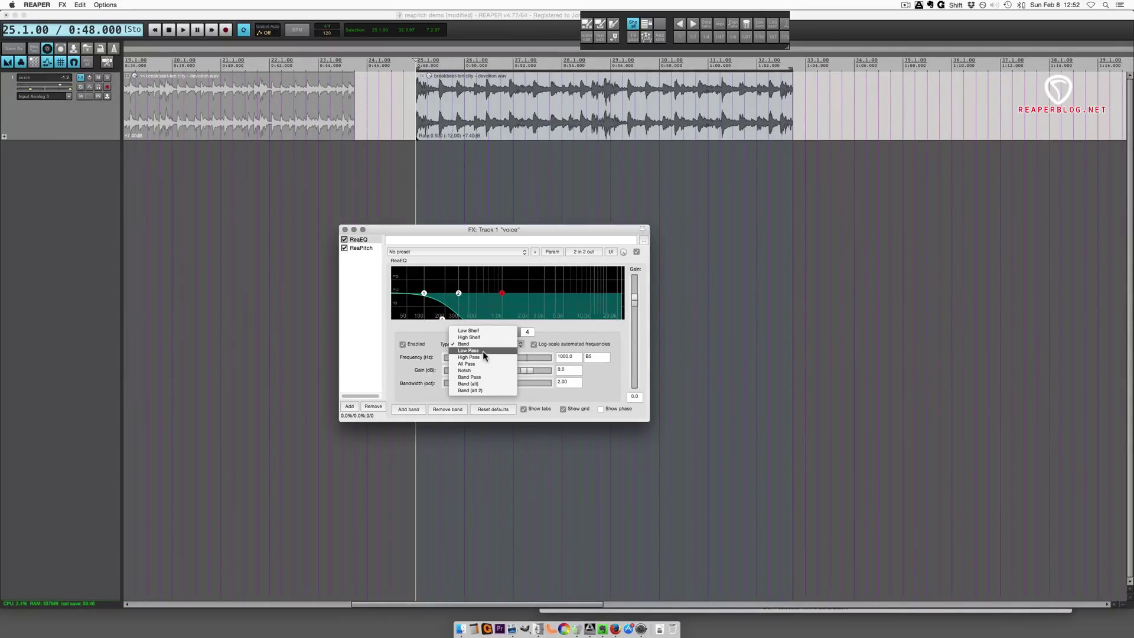
left_click(484, 351)
left_click_drag(505, 324, 459, 334)
While playing back, boost band 2 by 6.0 dB at 51.7 Hz
key("space")
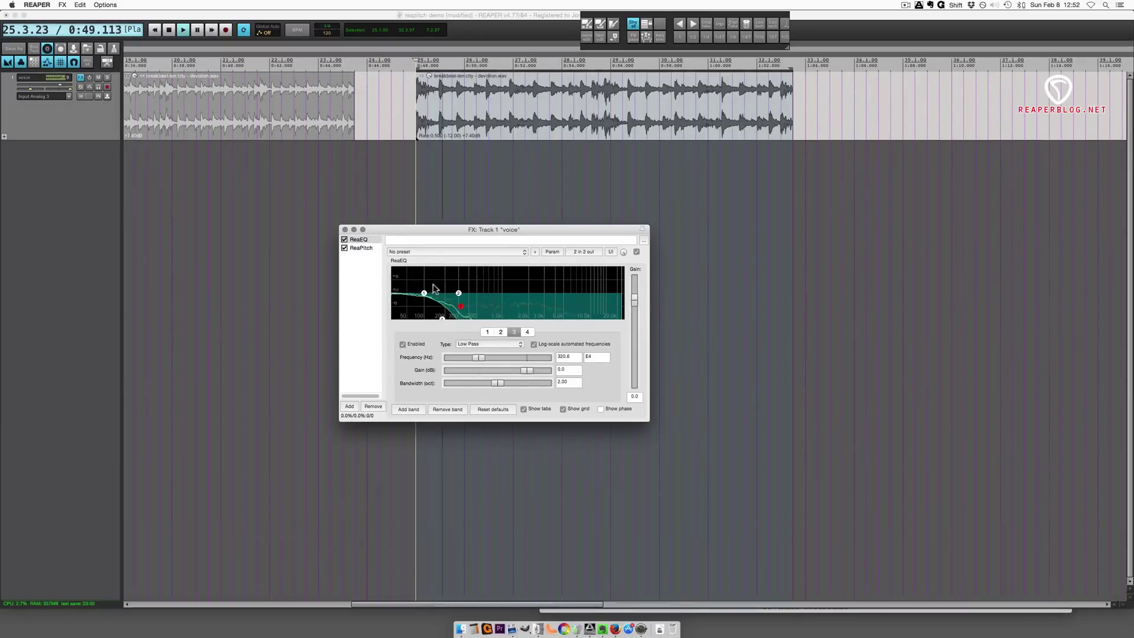
left_click_drag(458, 293, 408, 280)
key("space")
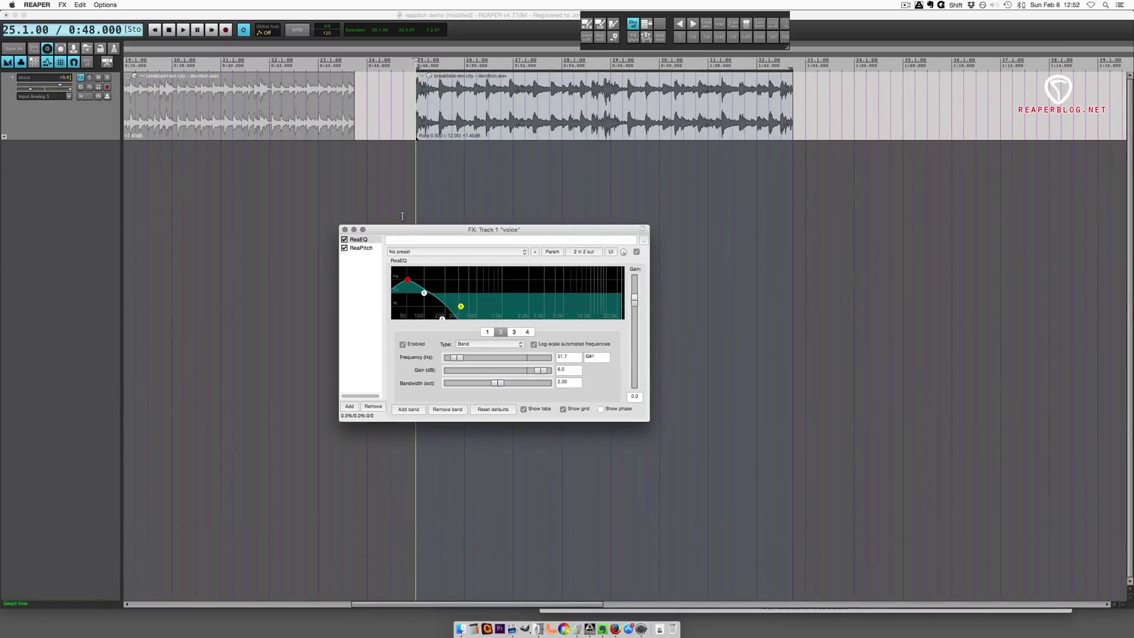
scroll(412, 190, "down", 3)
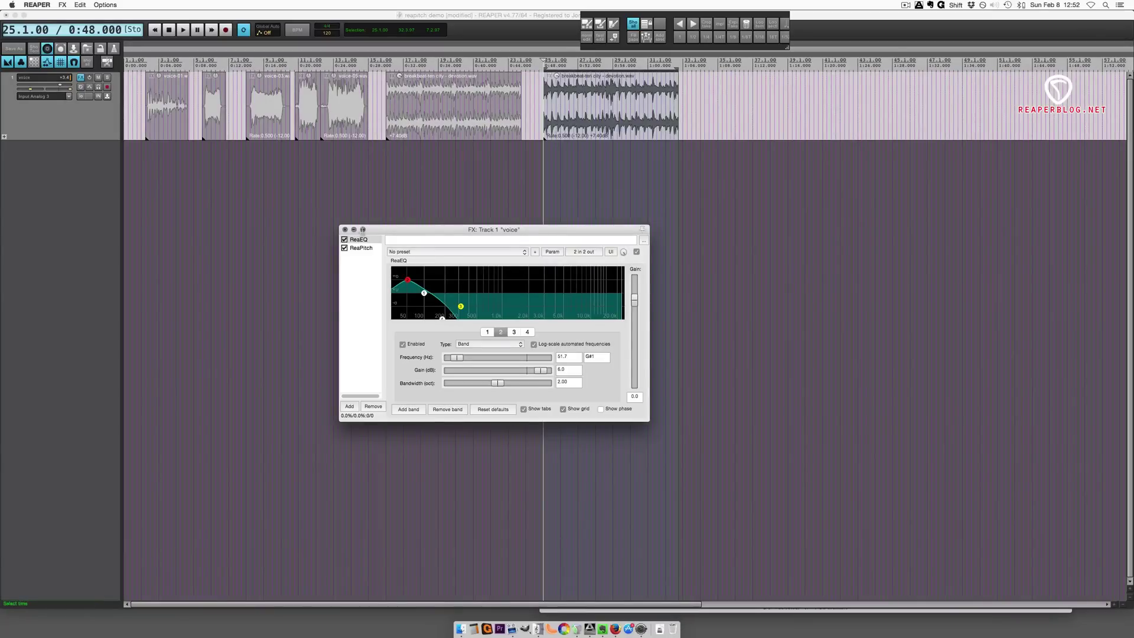
Select ReaPitch in the FX chain list to display its Glitch Up settings
left_click(361, 247)
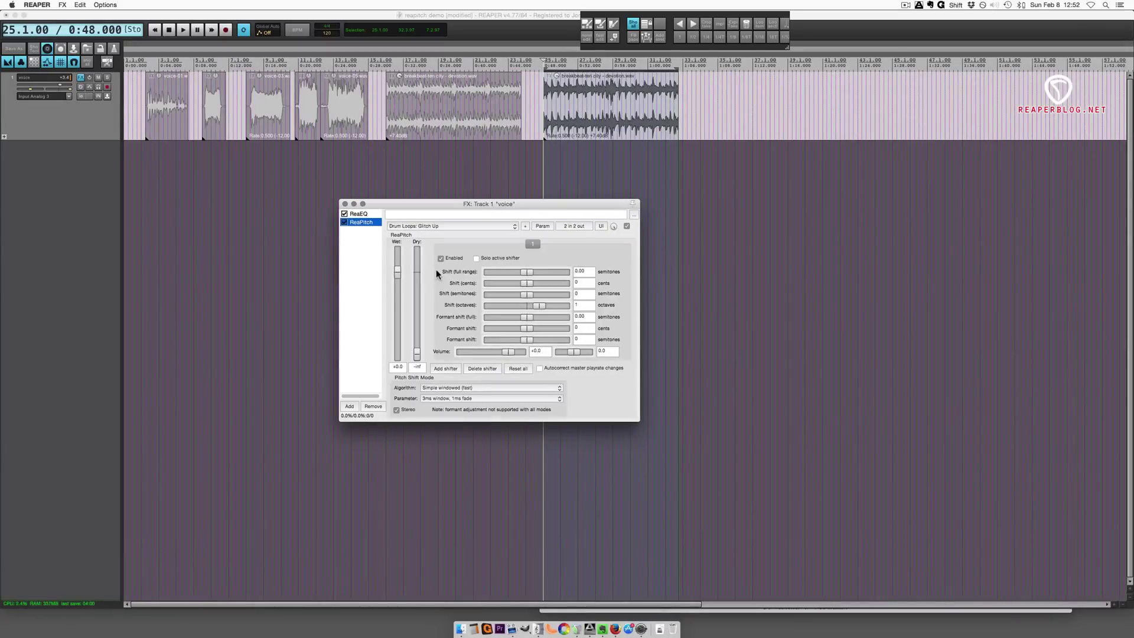